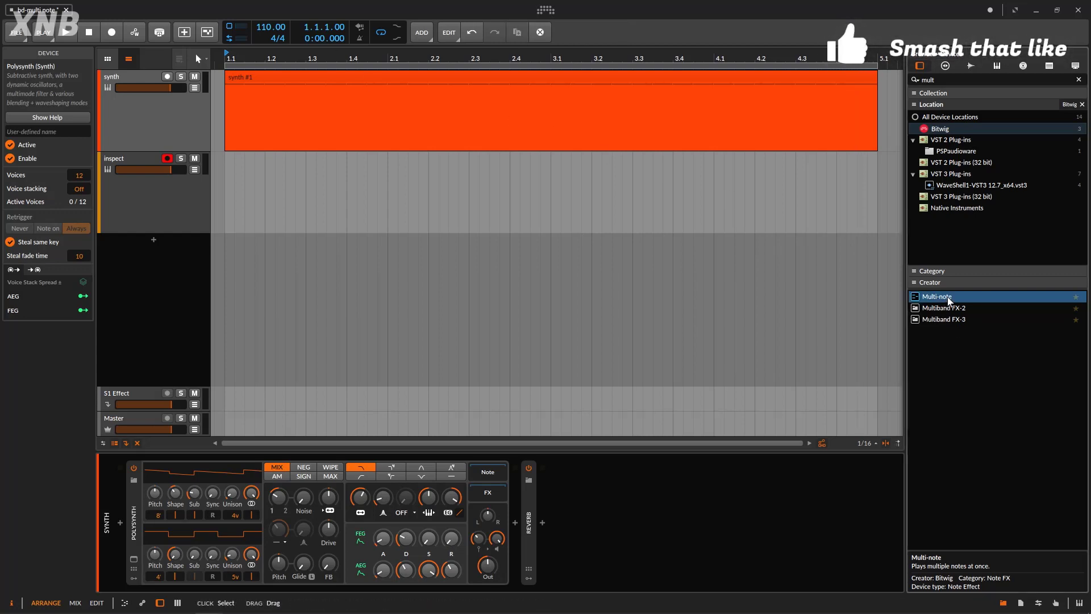
Insert the Multi-note device before Polysynth on the synth track and disable every note in it except the first
{"action": "mouse_move", "coordinate": [947, 297]}
{"action": "left_mouse_down"}
{"action": "mouse_move", "coordinate": [625, 423]}
{"action": "mouse_move", "coordinate": [122, 534]}
{"action": "left_mouse_up"}
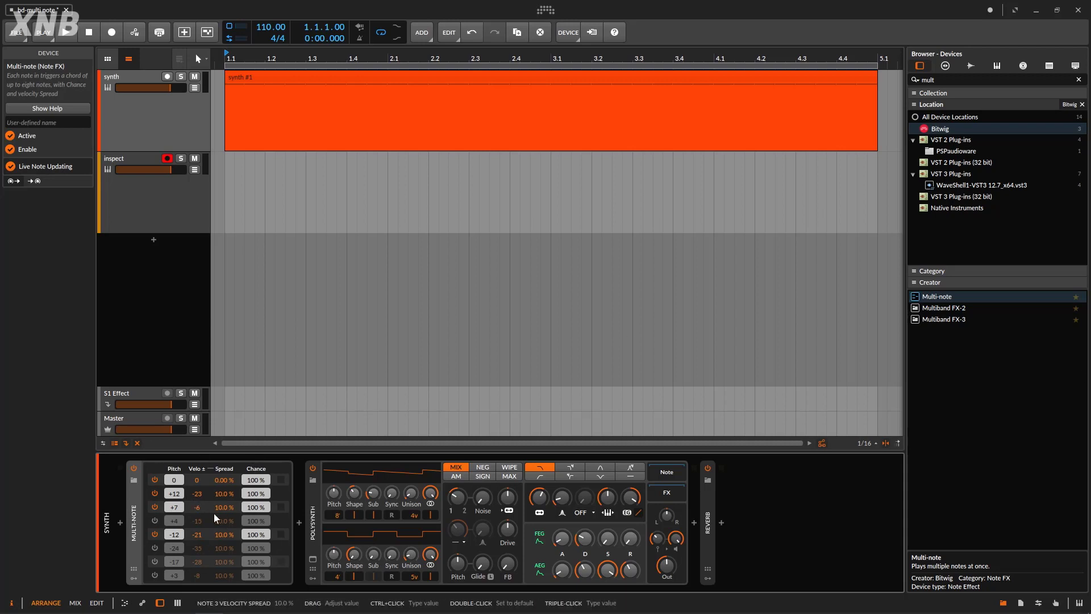
{"action": "left_click", "coordinate": [155, 535]}
{"action": "left_click", "coordinate": [154, 507]}
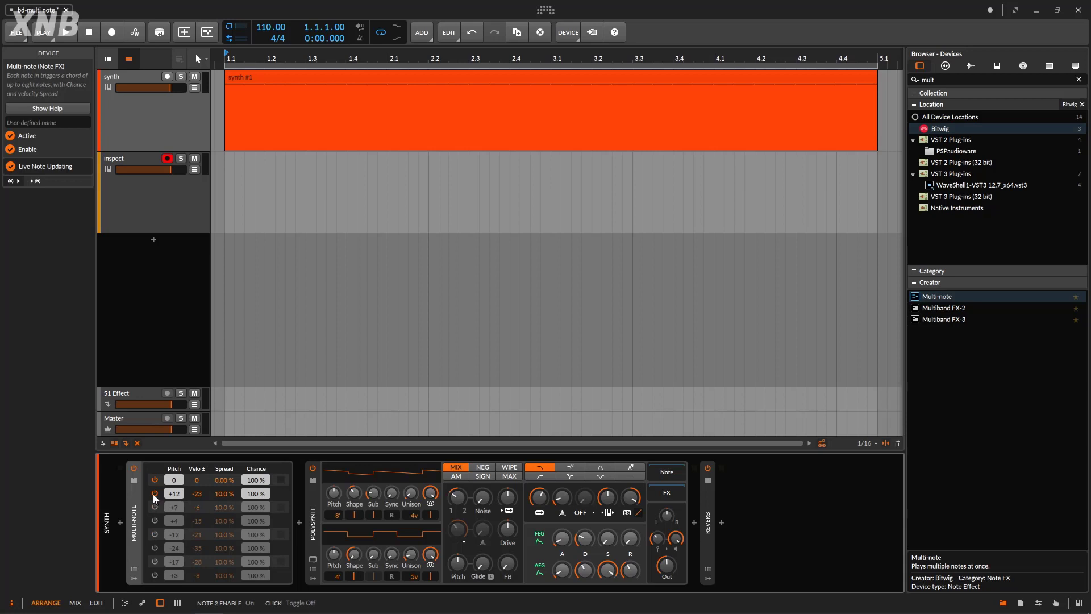
{"action": "left_click", "coordinate": [153, 494]}
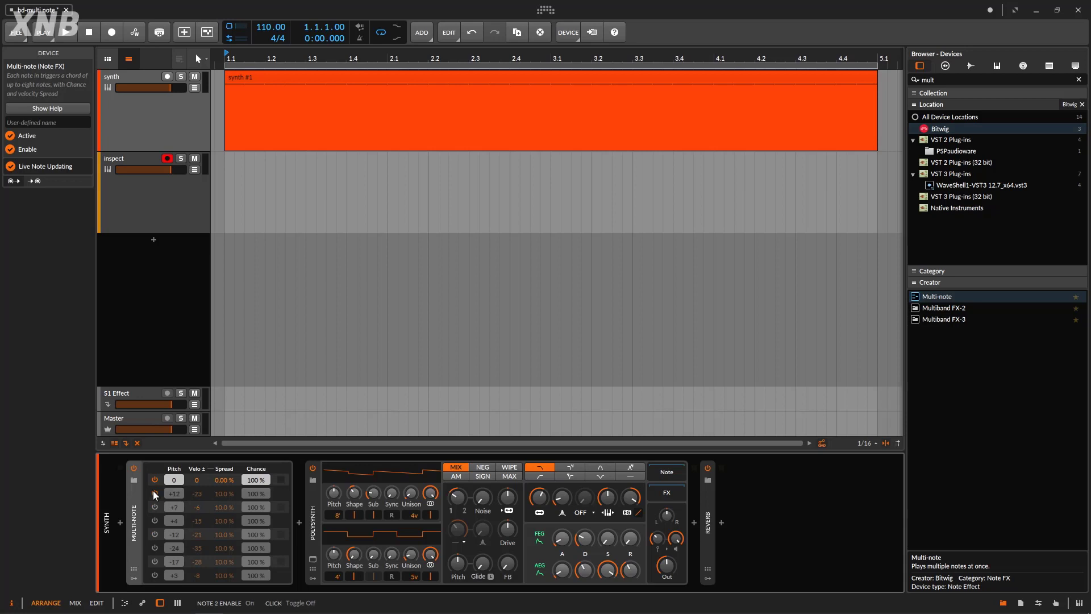
Play the synth clip with Multi-note bypassed, view the clip's notes, and re-enable the device
{"action": "left_click", "coordinate": [133, 468]}
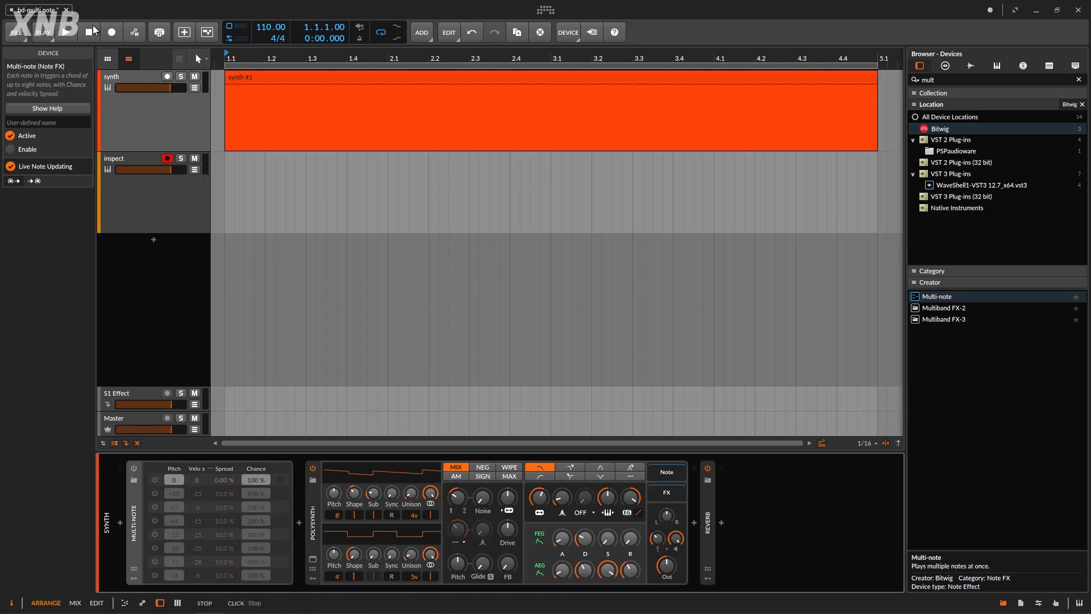
{"action": "left_click", "coordinate": [67, 32]}
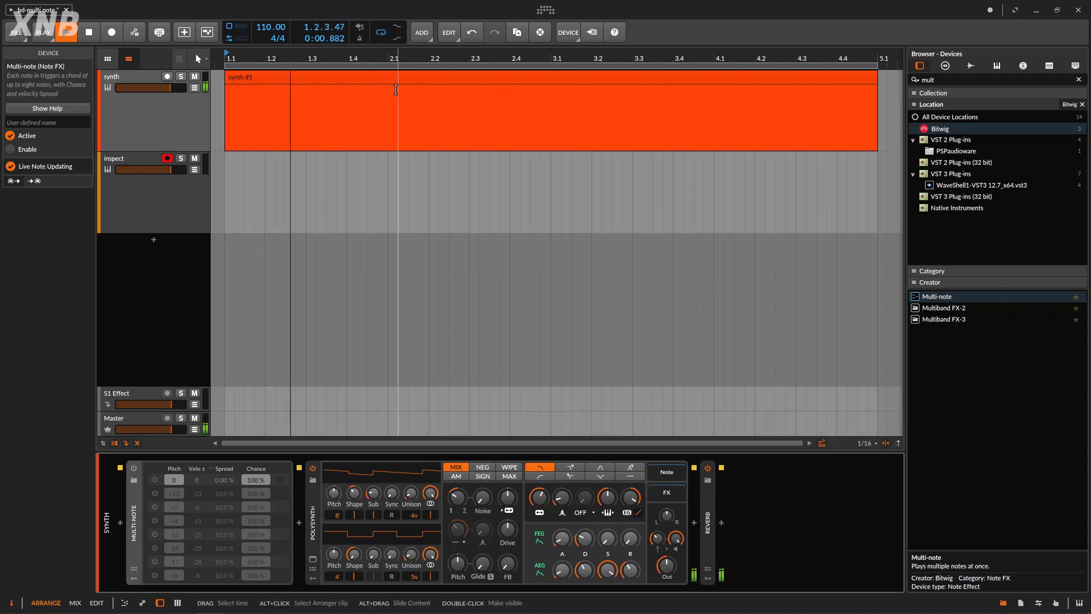
{"action": "double_click", "coordinate": [271, 72]}
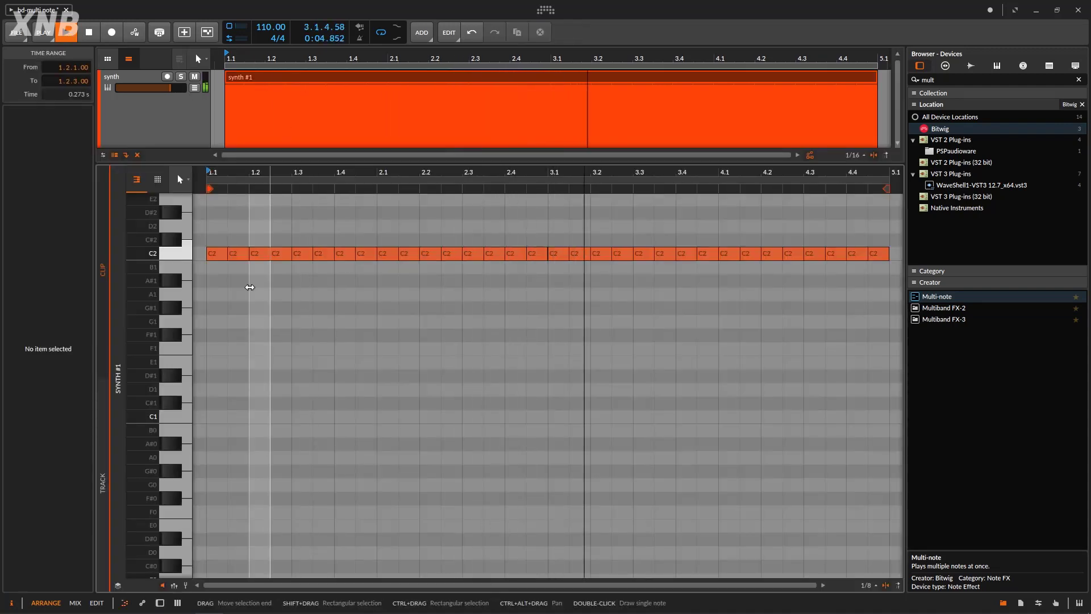
{"action": "double_click", "coordinate": [150, 131]}
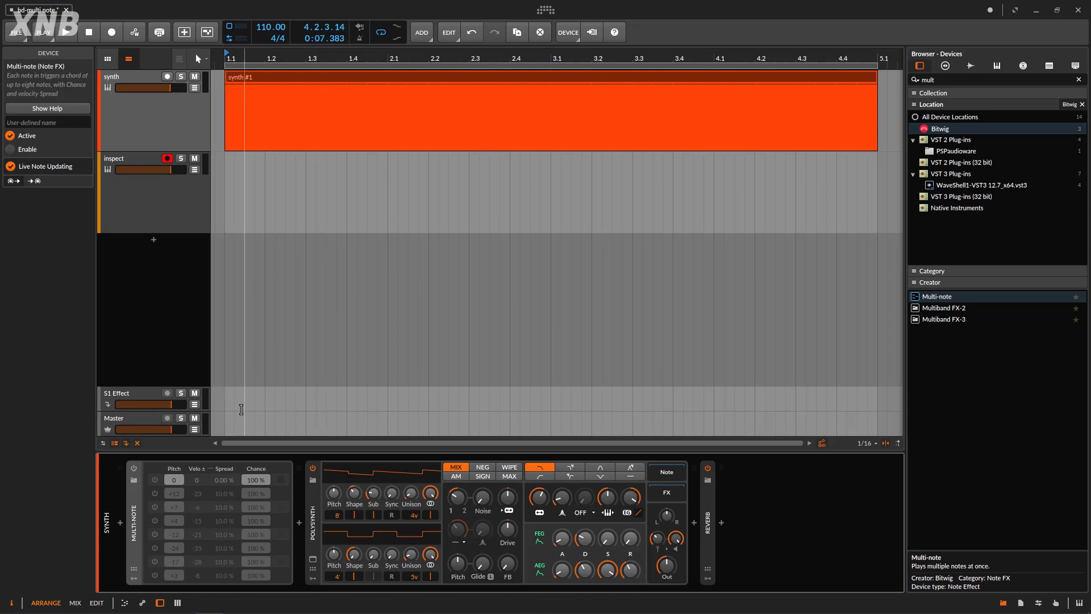
{"action": "left_click", "coordinate": [132, 466]}
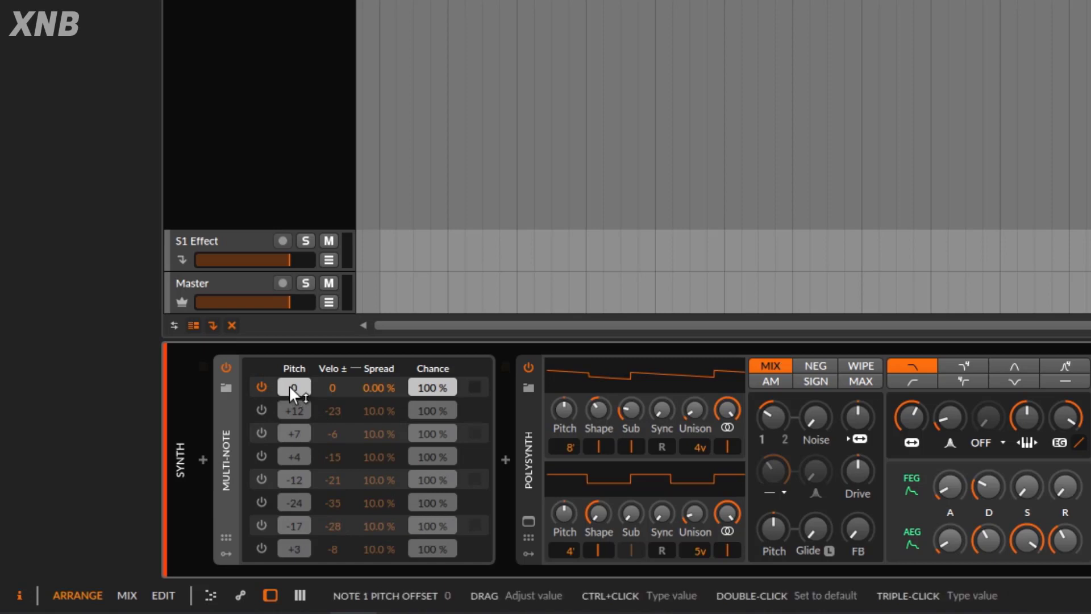
Audition the synth clip with Multi-note's first note disabled and again with it enabled
{"action": "mouse_move", "coordinate": [366, 600]}
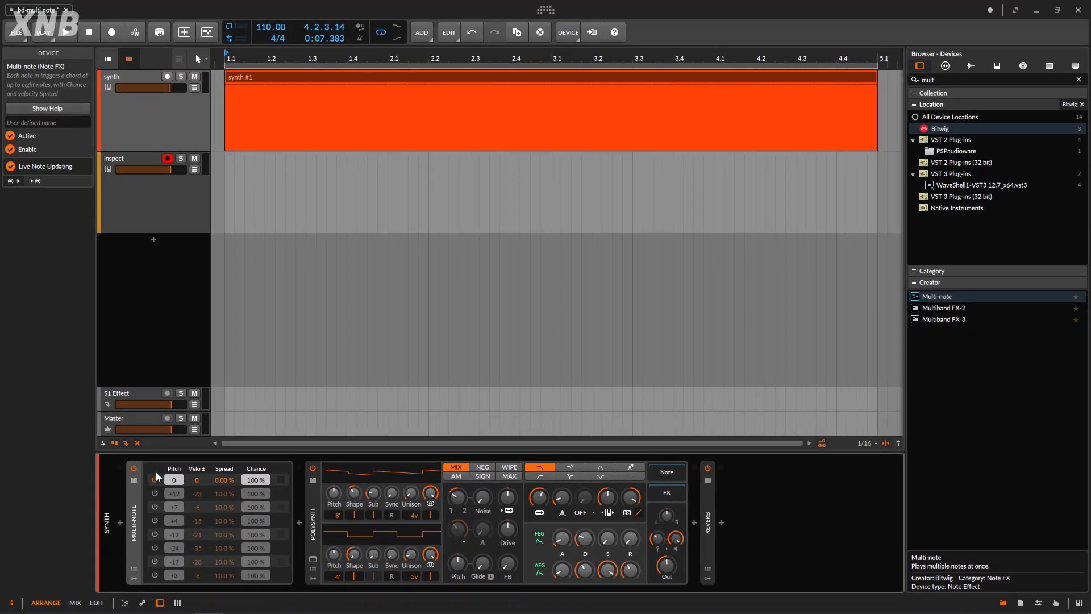
{"action": "left_click", "coordinate": [66, 32]}
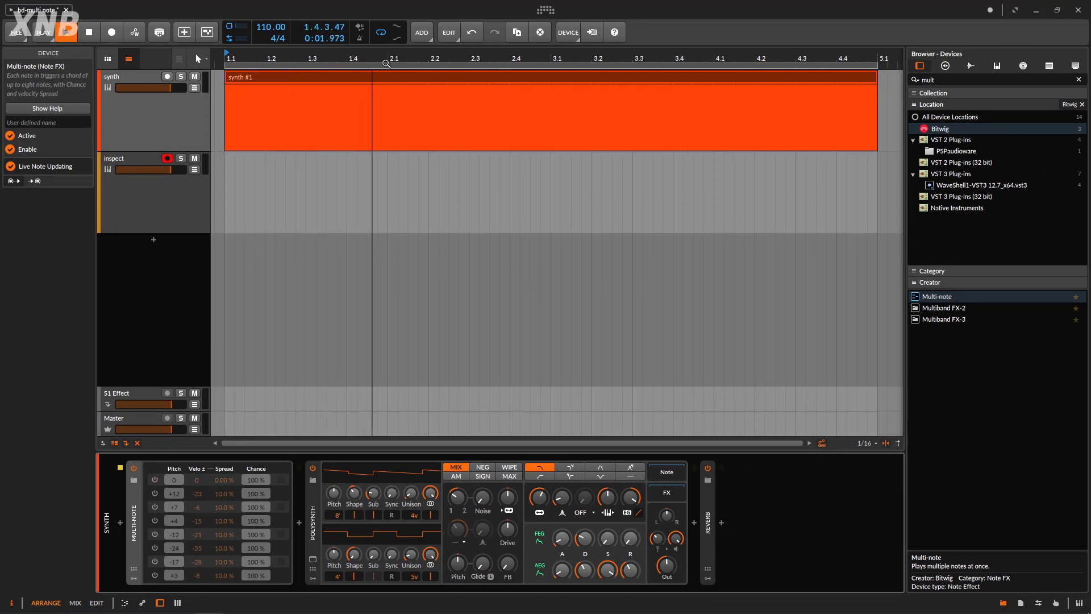
{"action": "key", "text": "space"}
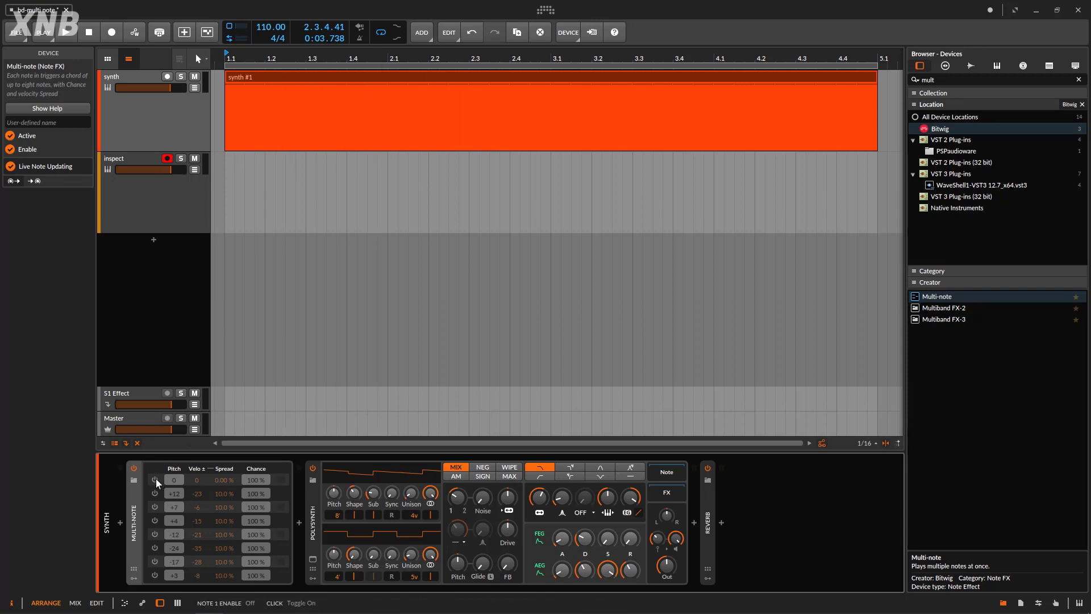
{"action": "left_click", "coordinate": [156, 478]}
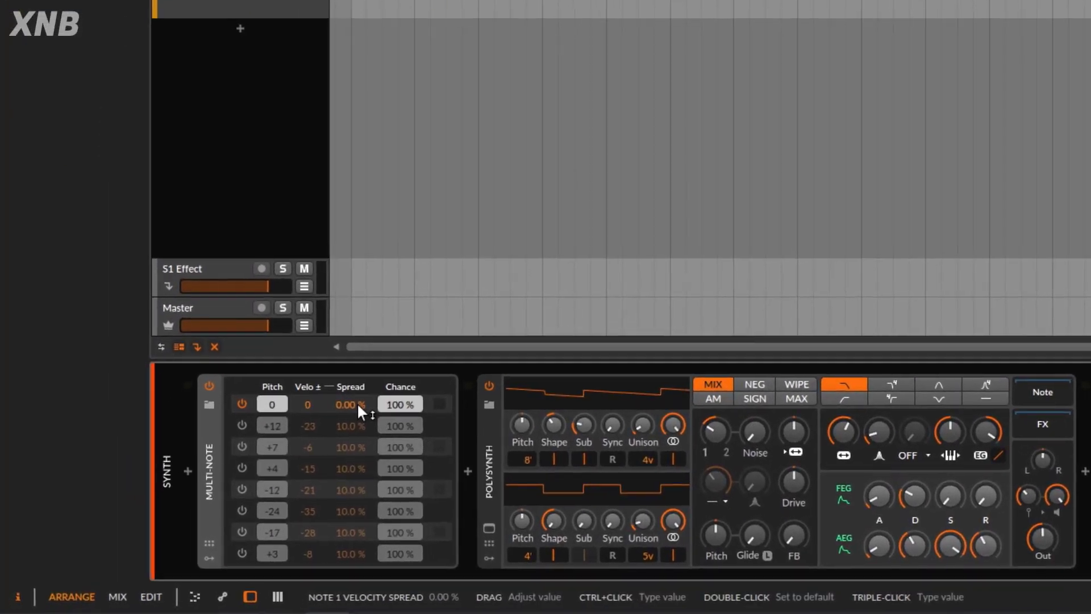
{"action": "key", "text": "space"}
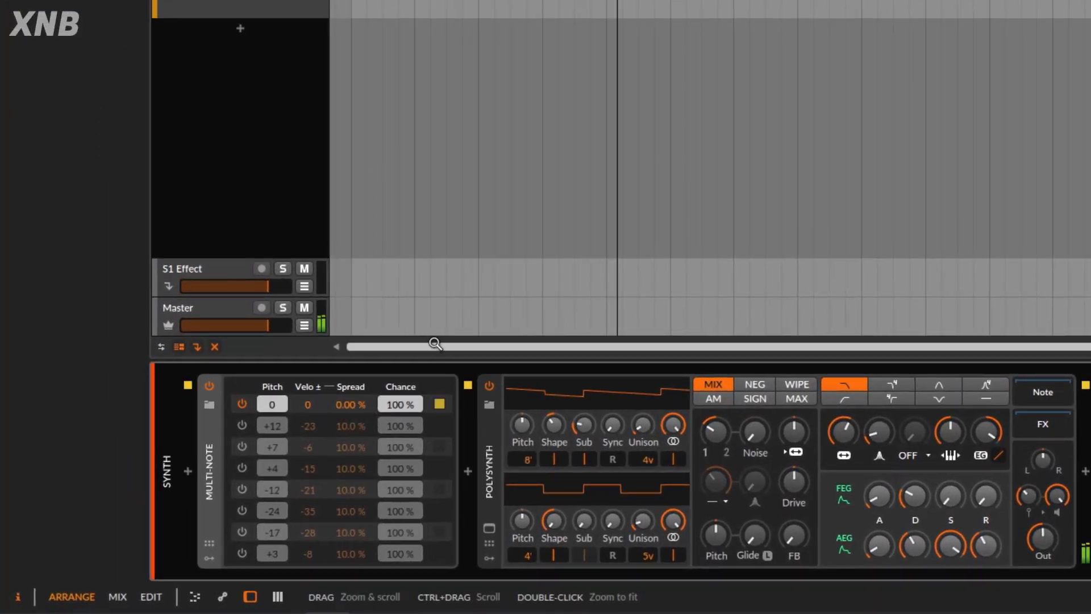
{"action": "key", "text": "space"}
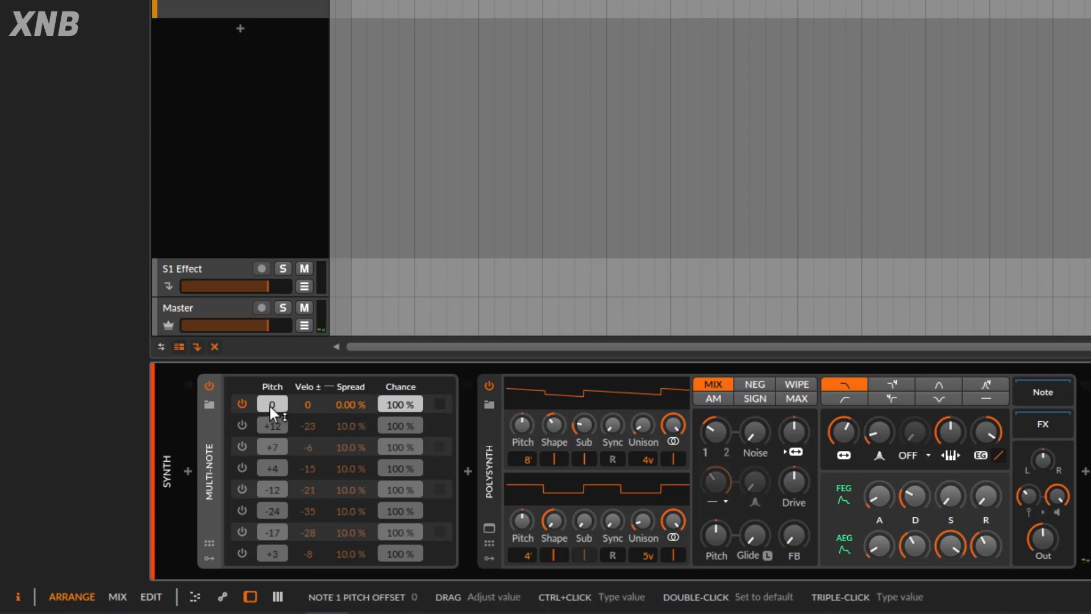
Set Multi-note's first pitch offset to +3 and record the resulting notes onto the inspect track
{"action": "mouse_move", "coordinate": [272, 407]}
{"action": "left_mouse_down"}
{"action": "mouse_move", "coordinate": [271, 398]}
{"action": "mouse_move", "coordinate": [280, 408]}
{"action": "left_mouse_up"}
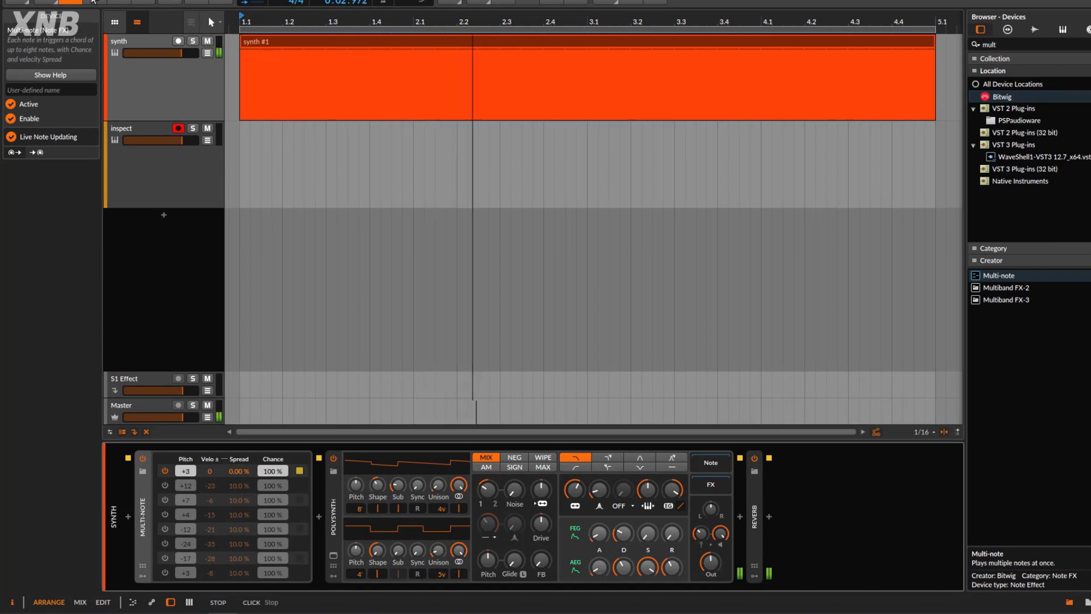
{"action": "left_click", "coordinate": [100, 1], "text": "ctrl"}
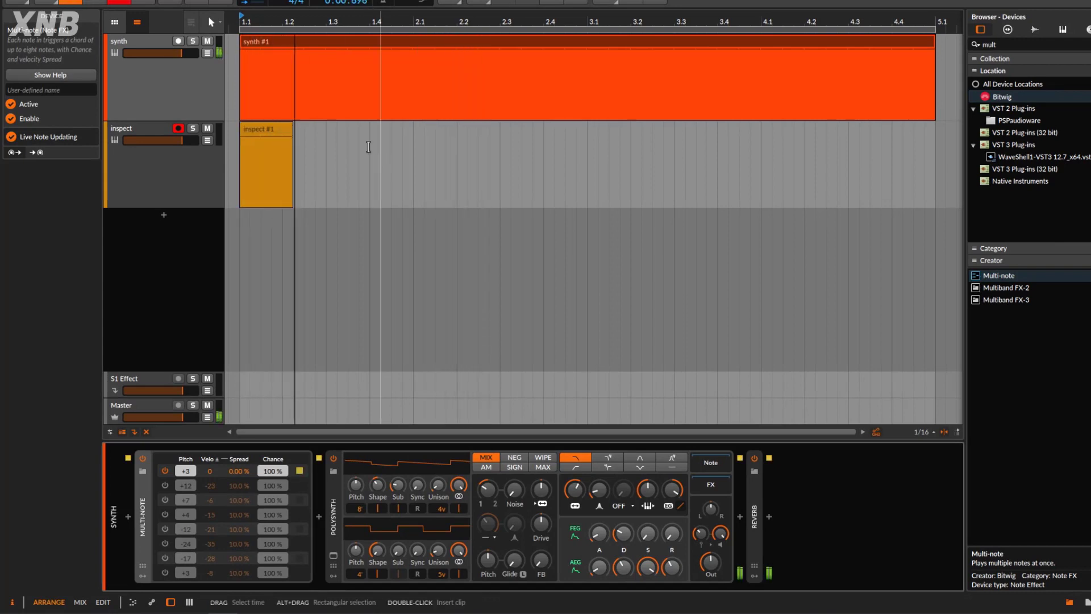
{"action": "left_click", "coordinate": [96, 2]}
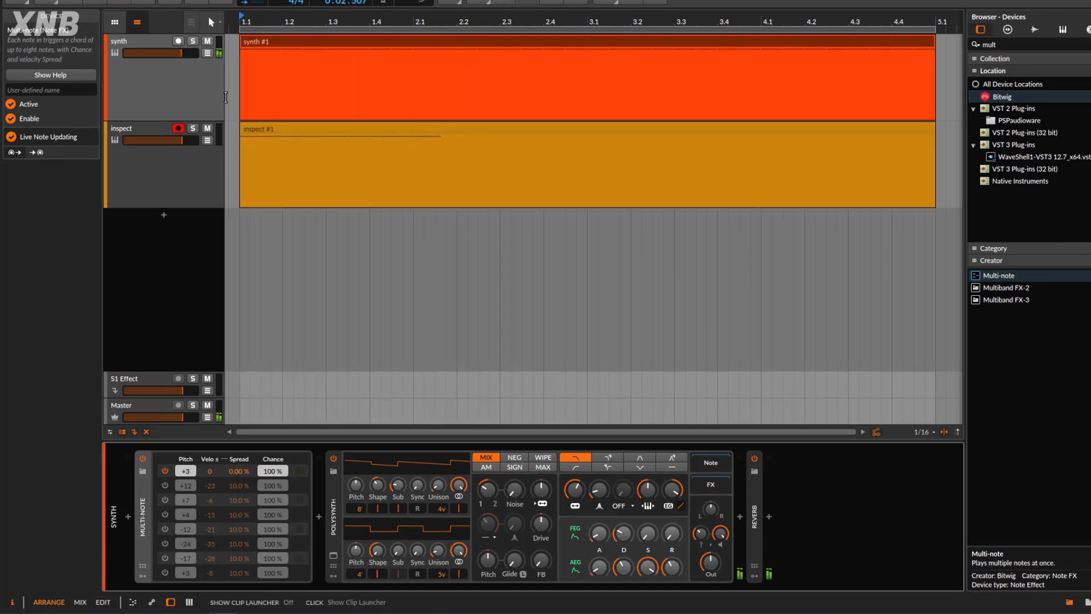
Examine the recorded notes in the inspect clip and return to the synth track's devices
{"action": "double_click", "coordinate": [295, 133]}
{"action": "scroll", "coordinate": [382, 370], "scroll_direction": "down", "scroll_amount": 10}
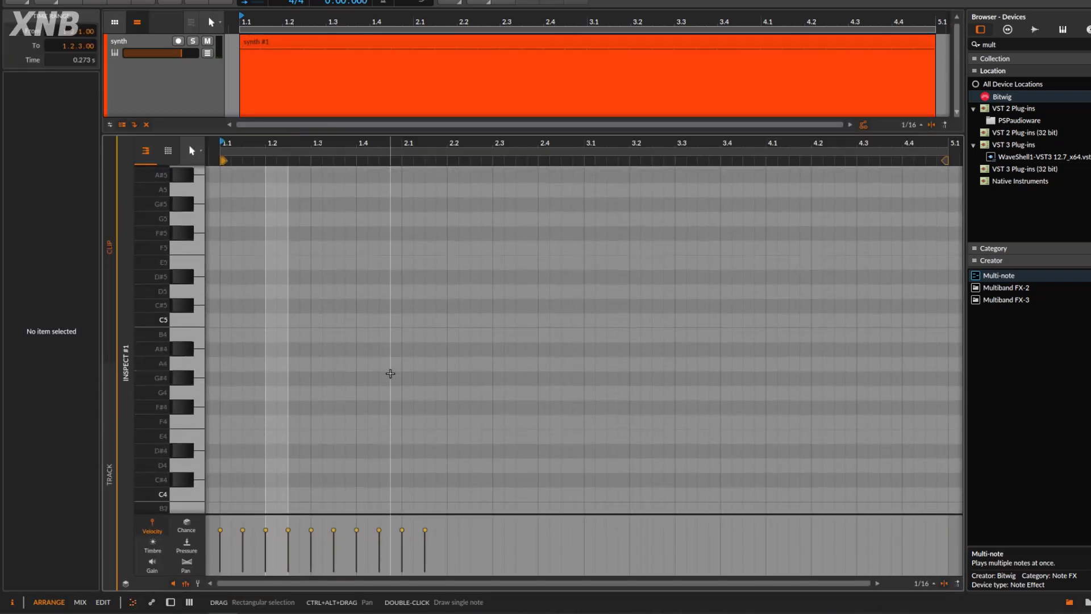
{"action": "scroll", "coordinate": [384, 372], "scroll_direction": "down", "scroll_amount": 1}
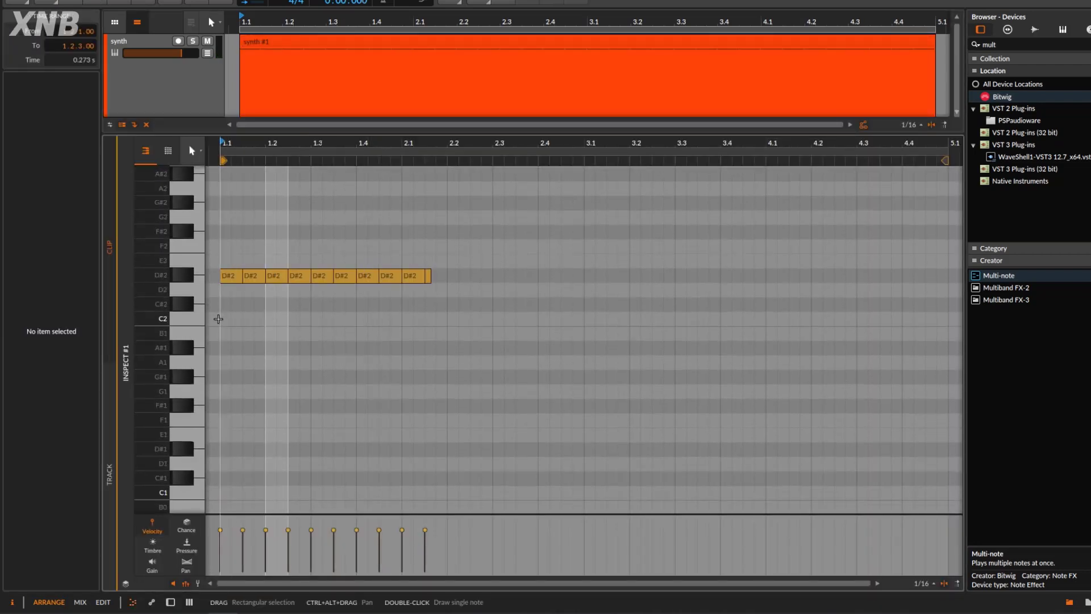
{"action": "key", "text": "d"}
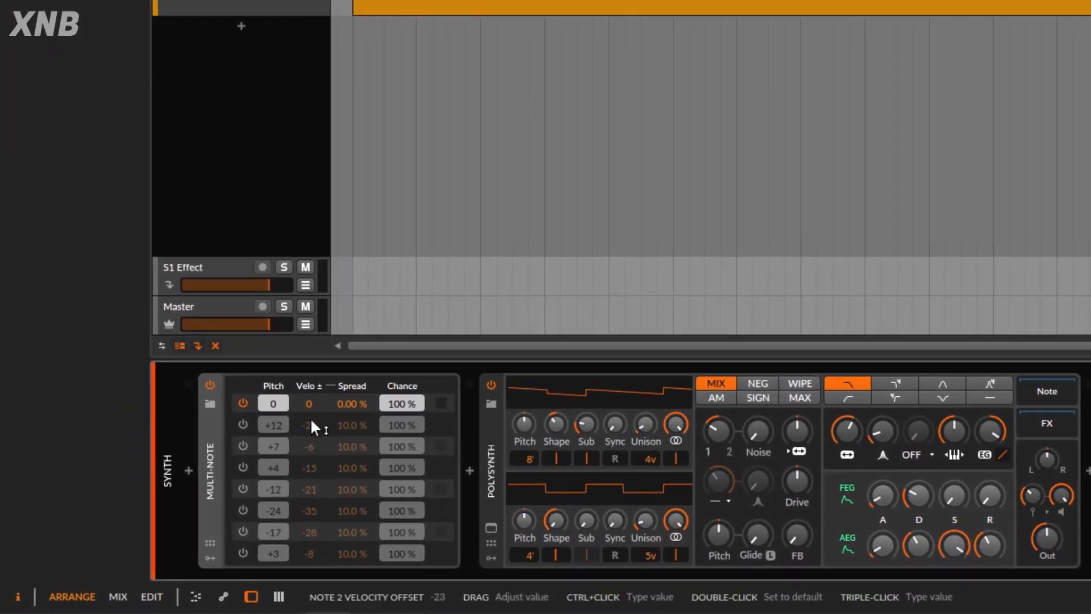
Reset the velocity offset to 0 and the velocity spread to 0.00 % for Multi-note's notes 2 to 5
{"action": "left_click_drag", "start_coordinate": [310, 420], "coordinate": [310, 413]}
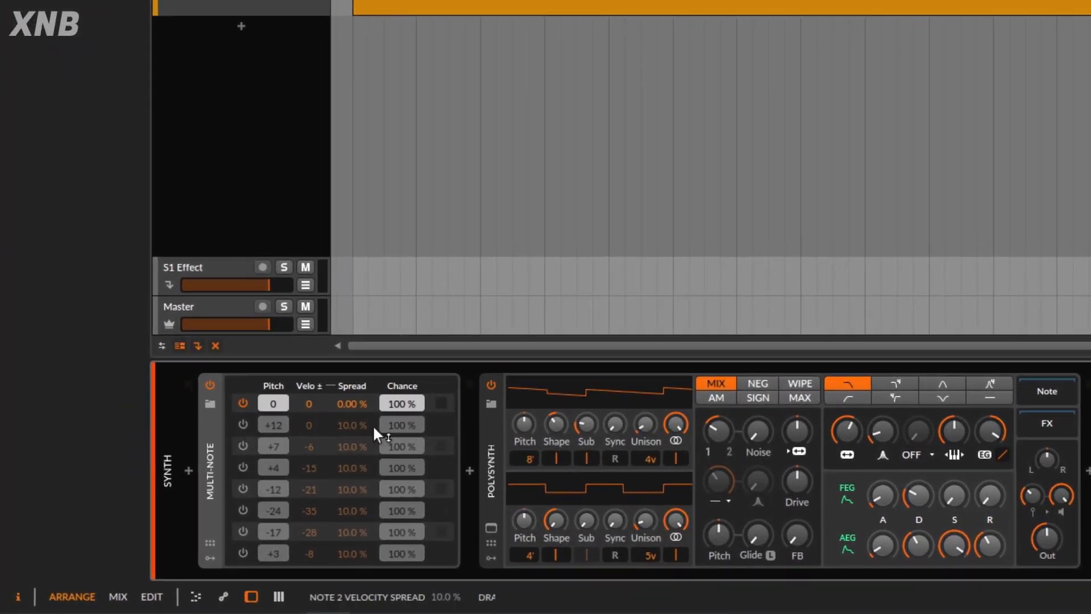
{"action": "double_click", "coordinate": [315, 446]}
{"action": "double_click", "coordinate": [314, 472]}
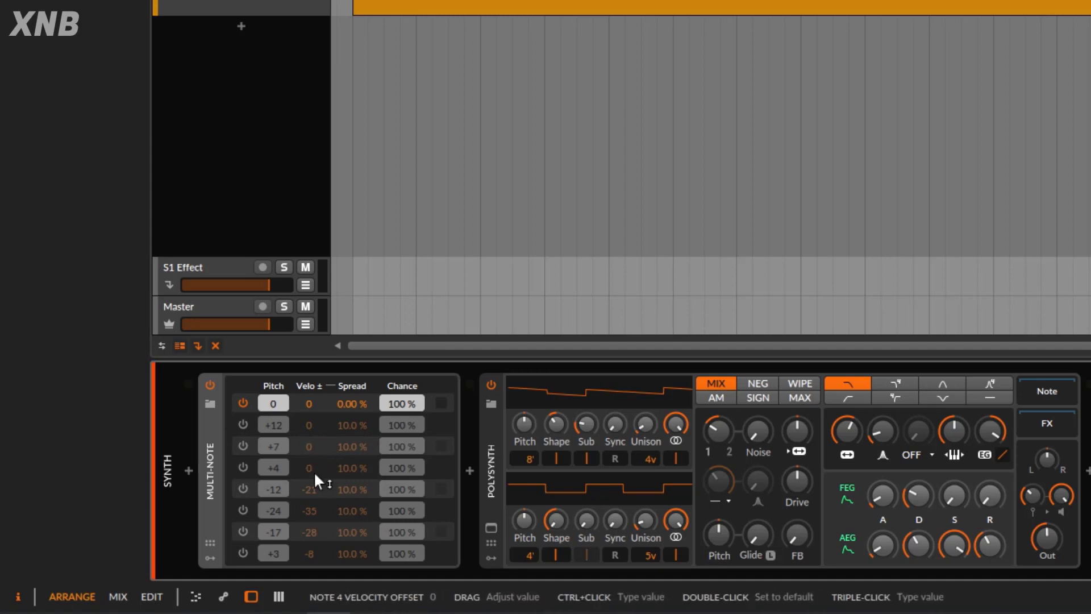
{"action": "double_click", "coordinate": [314, 488]}
{"action": "double_click", "coordinate": [352, 427]}
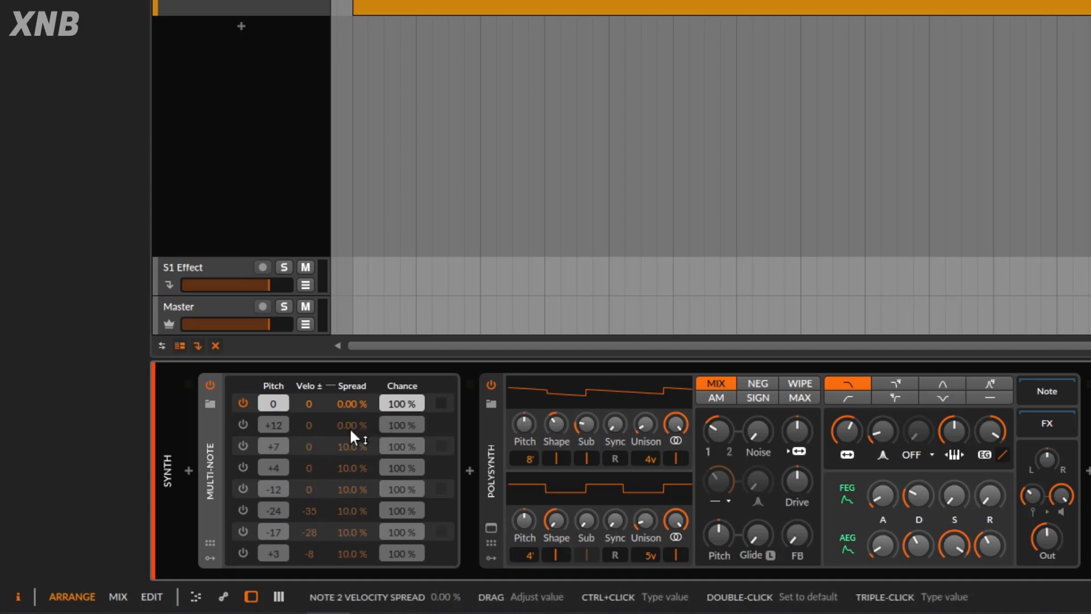
{"action": "double_click", "coordinate": [350, 468]}
{"action": "double_click", "coordinate": [350, 489]}
Reset the velocity offset to 0 and the velocity spread to 0.00 % for Multi-note's notes 6 to 8
{"action": "double_click", "coordinate": [310, 510]}
{"action": "double_click", "coordinate": [309, 532]}
{"action": "double_click", "coordinate": [313, 554]}
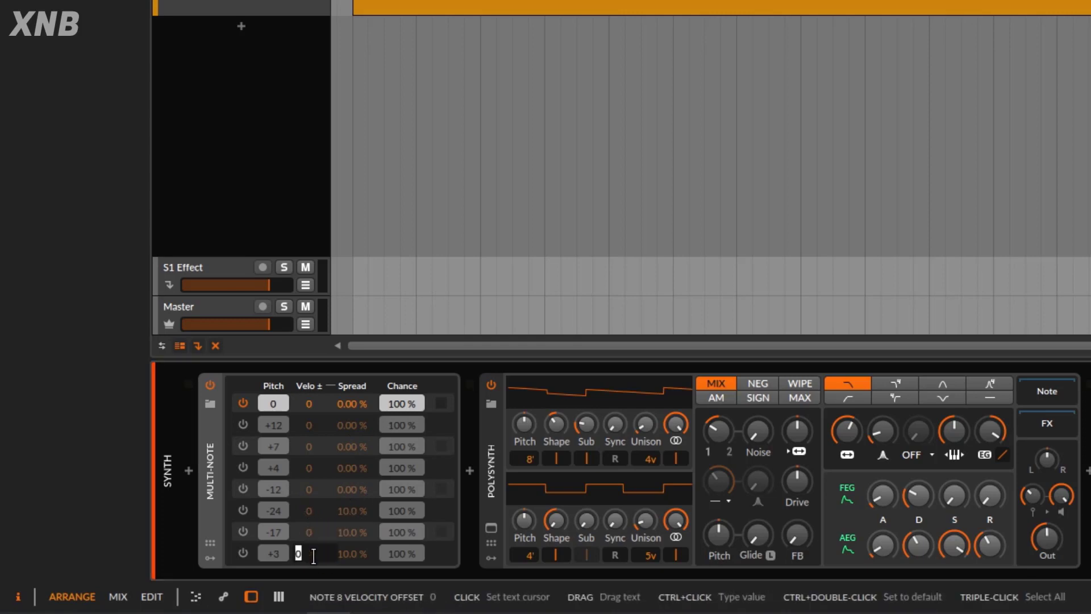
{"action": "double_click", "coordinate": [356, 554]}
{"action": "double_click", "coordinate": [354, 531]}
{"action": "double_click", "coordinate": [351, 510]}
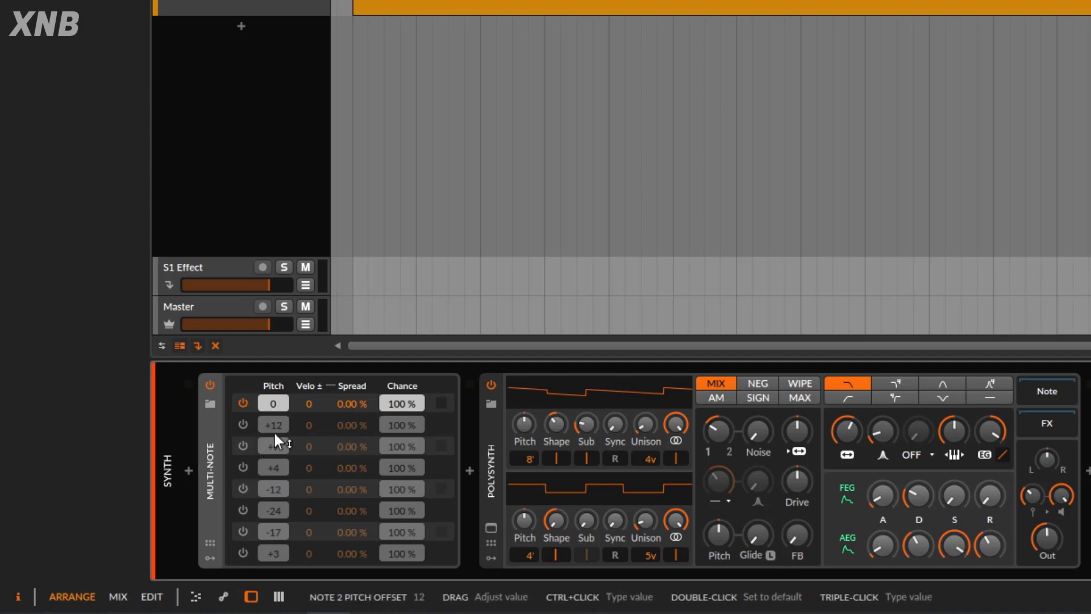
Delete the recorded clip from the inspect track and select the synth clip
{"action": "key", "text": "i"}
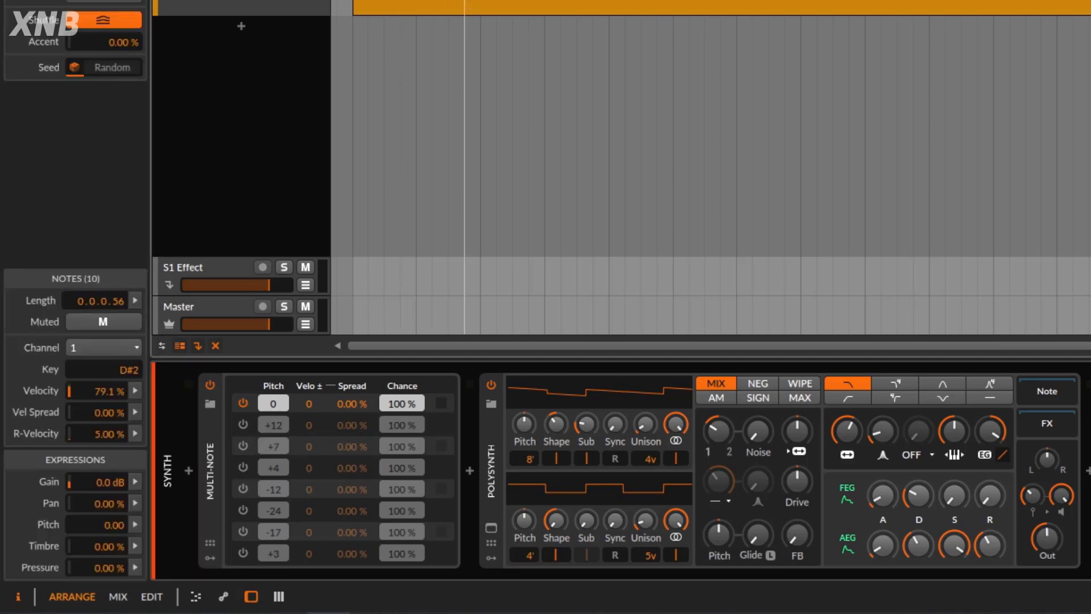
{"action": "left_click", "coordinate": [458, 29]}
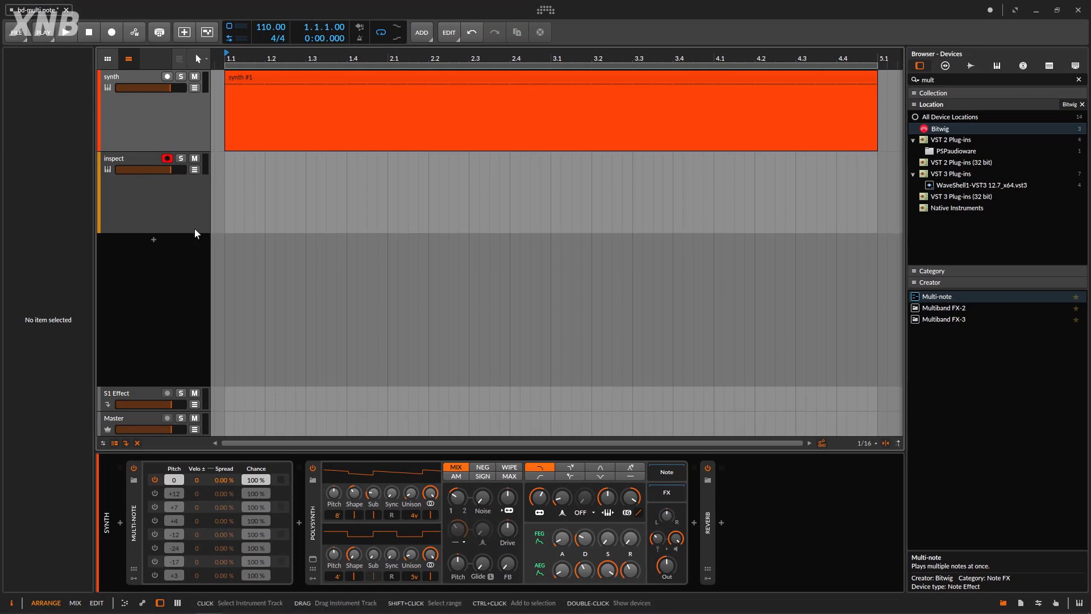
{"action": "left_click", "coordinate": [270, 78]}
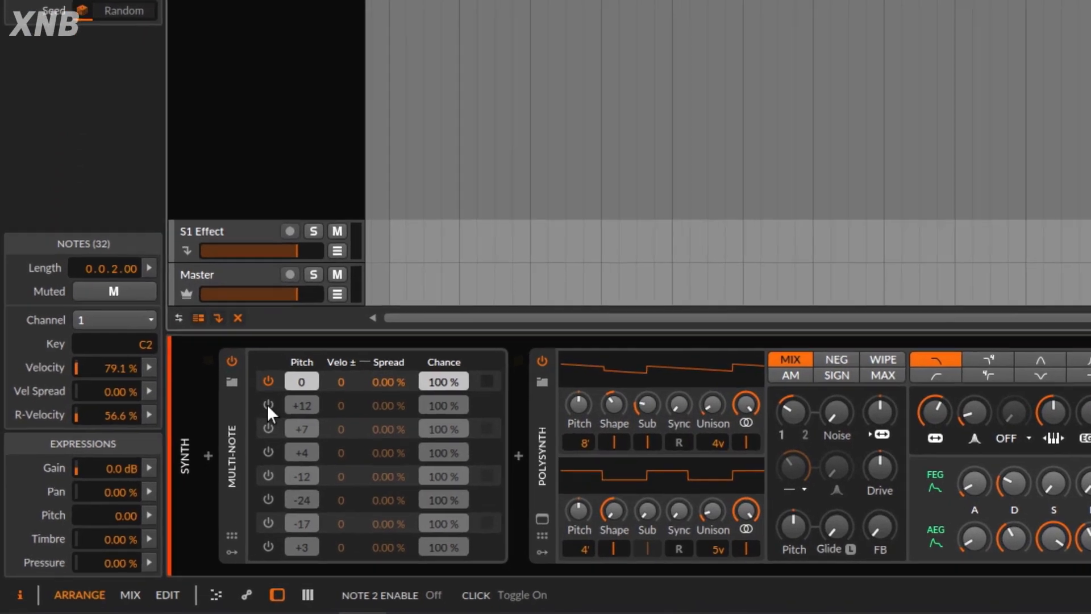
Enable Multi-note's second and third notes, set the third note's pitch to -12, and record the output onto the inspect track
{"action": "left_click", "coordinate": [267, 404]}
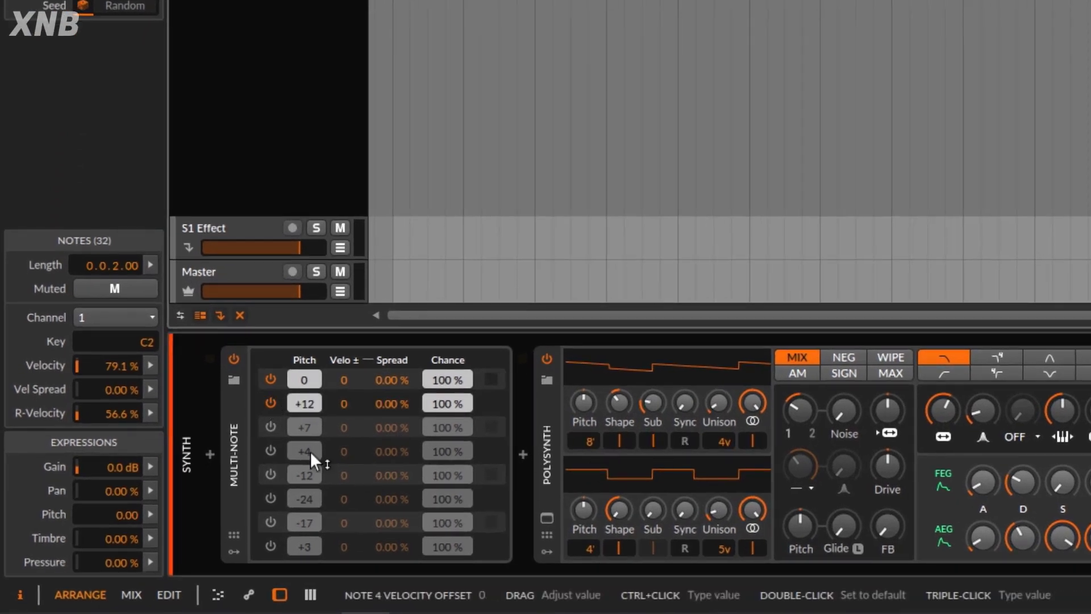
{"action": "left_click", "coordinate": [271, 427]}
{"action": "left_click_drag", "start_coordinate": [316, 428], "coordinate": [316, 456]}
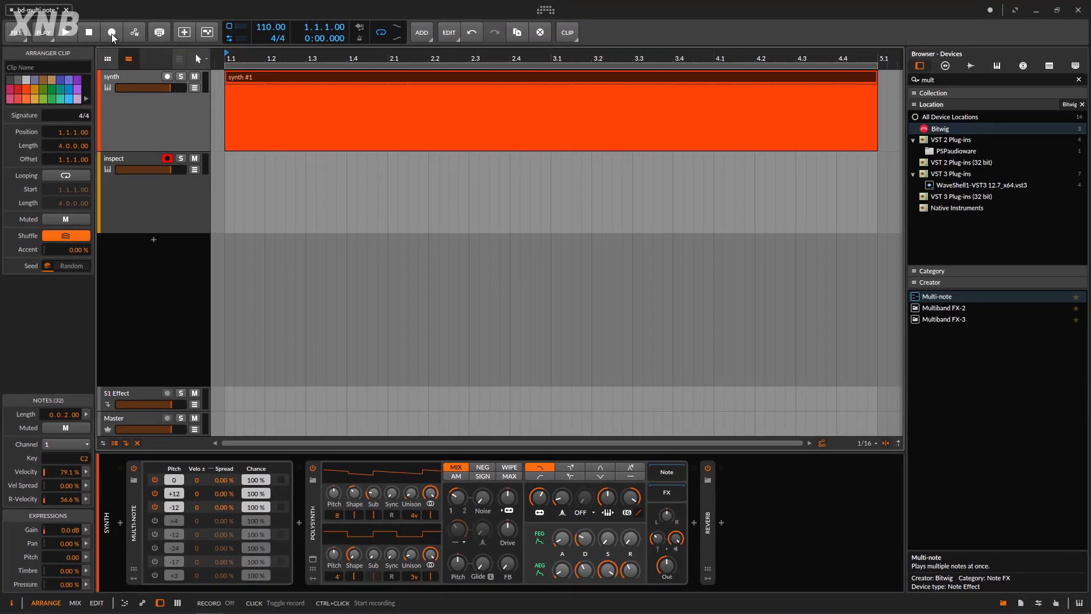
{"action": "left_click", "coordinate": [66, 36]}
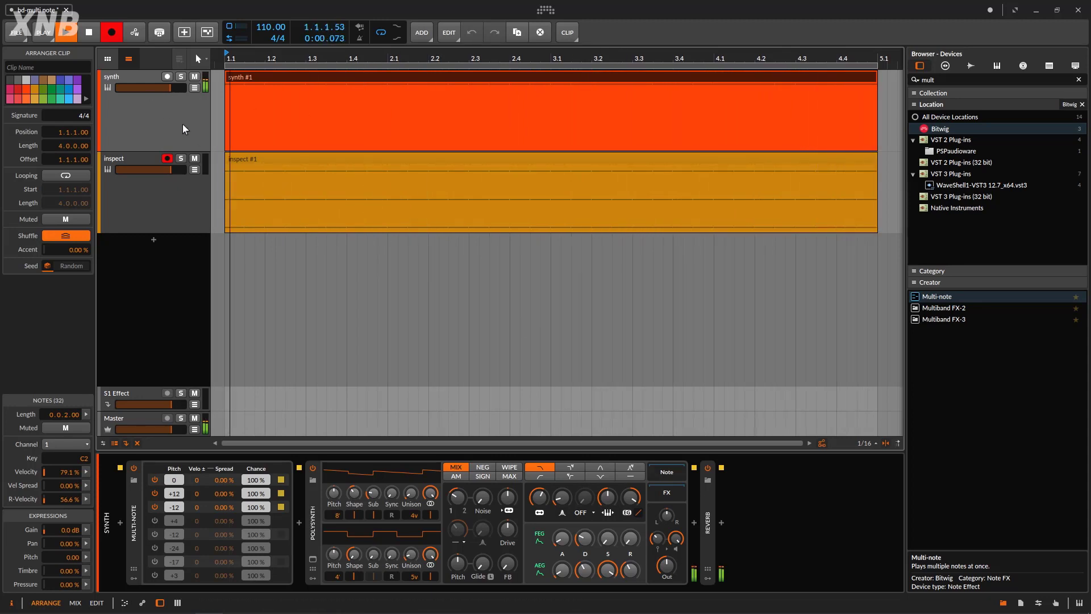
{"action": "key", "text": "space"}
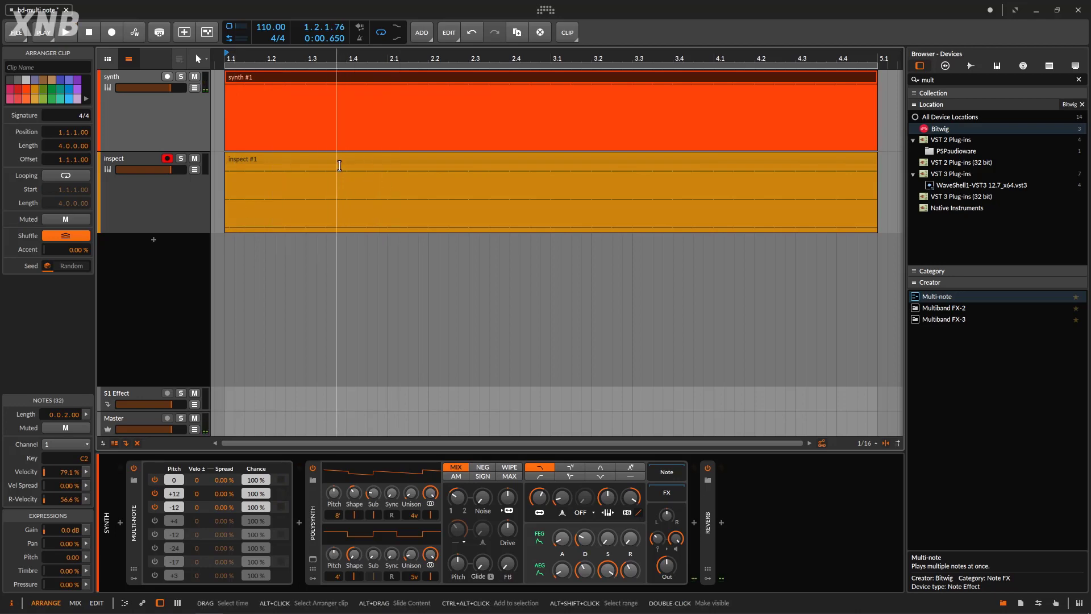
Enable Multi-note's fourth and fifth notes and set the fifth note's pitch to +7
{"action": "left_click", "coordinate": [154, 520]}
{"action": "left_click", "coordinate": [154, 534]}
{"action": "left_click_drag", "start_coordinate": [174, 535], "coordinate": [174, 529]}
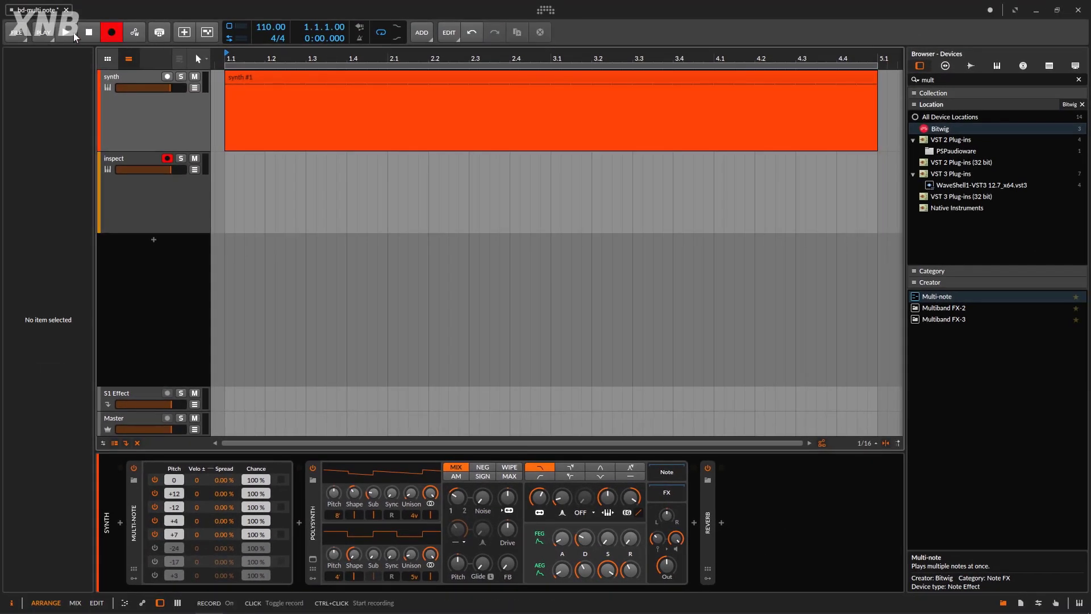
Record the five-note output onto the inspect track and open the recorded clip in the note editor
{"action": "left_click", "coordinate": [66, 35]}
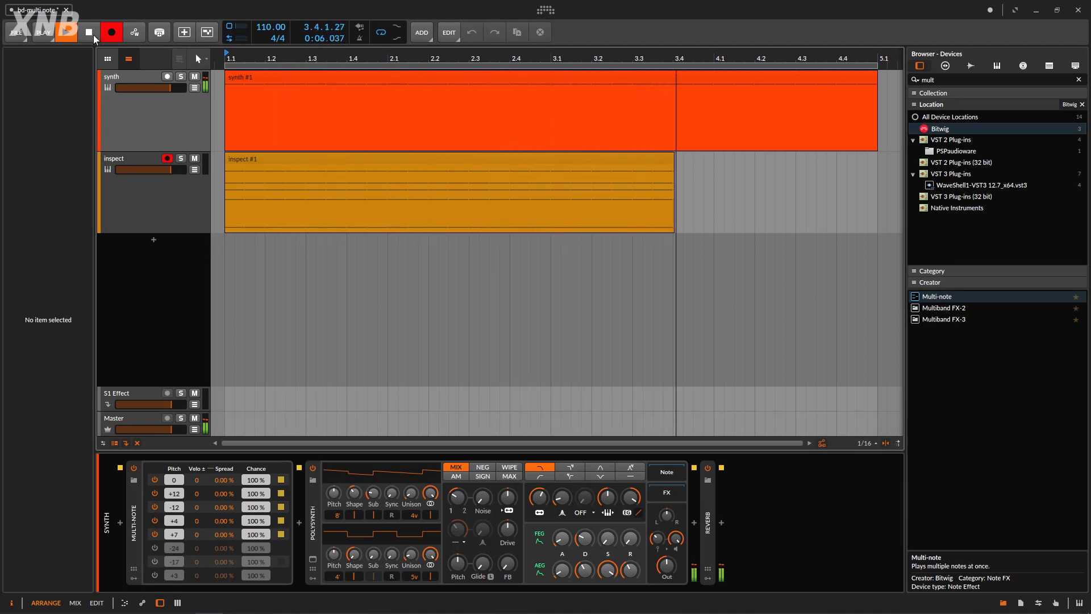
{"action": "left_click", "coordinate": [89, 35]}
{"action": "double_click", "coordinate": [297, 164]}
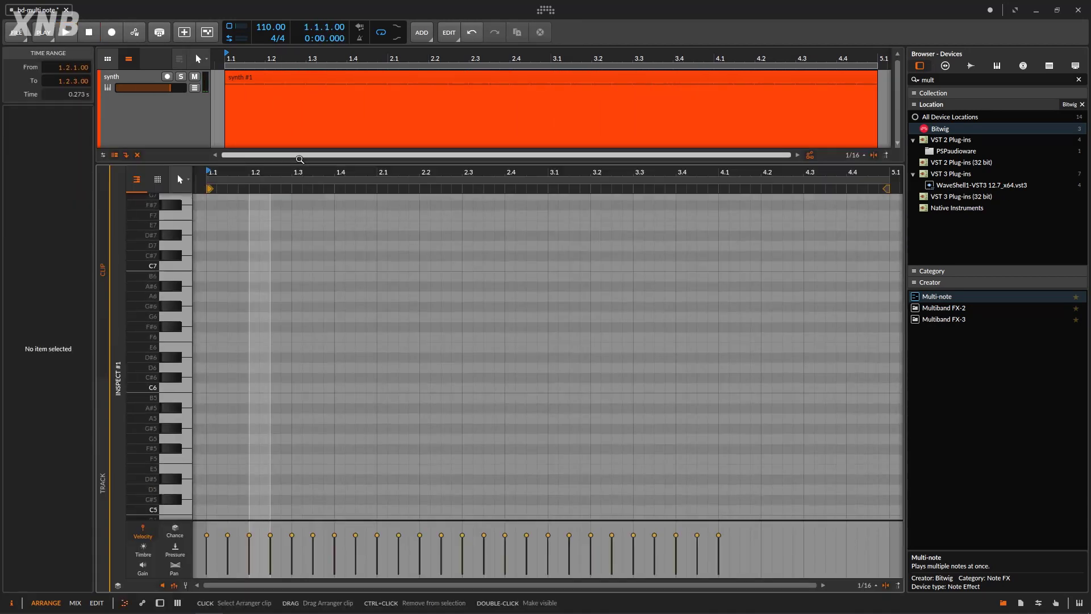
Return from the note editor to the synth's devices, delete the recorded inspect clip, and play back the five-note chord
{"action": "scroll", "coordinate": [386, 385], "scroll_direction": "down", "scroll_amount": 2}
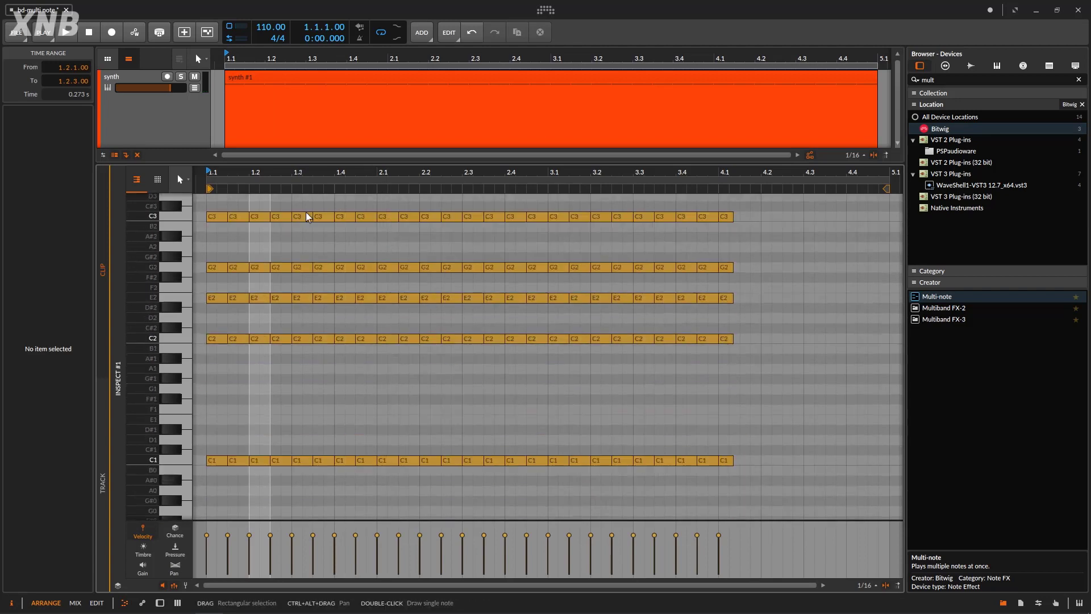
{"action": "double_click", "coordinate": [166, 123]}
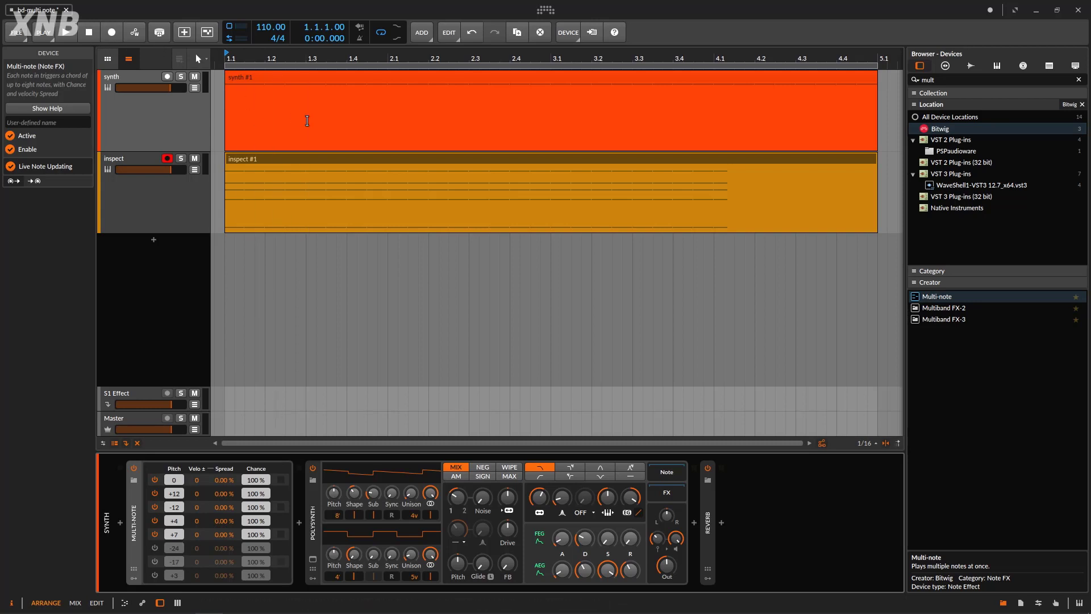
{"action": "left_click", "coordinate": [342, 155]}
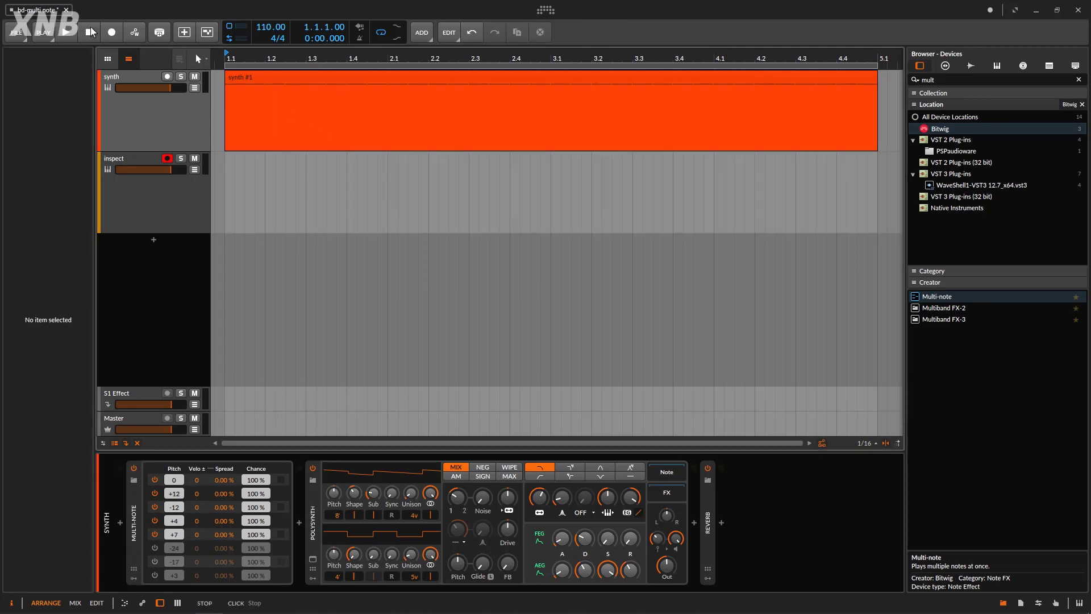
{"action": "key", "text": "space"}
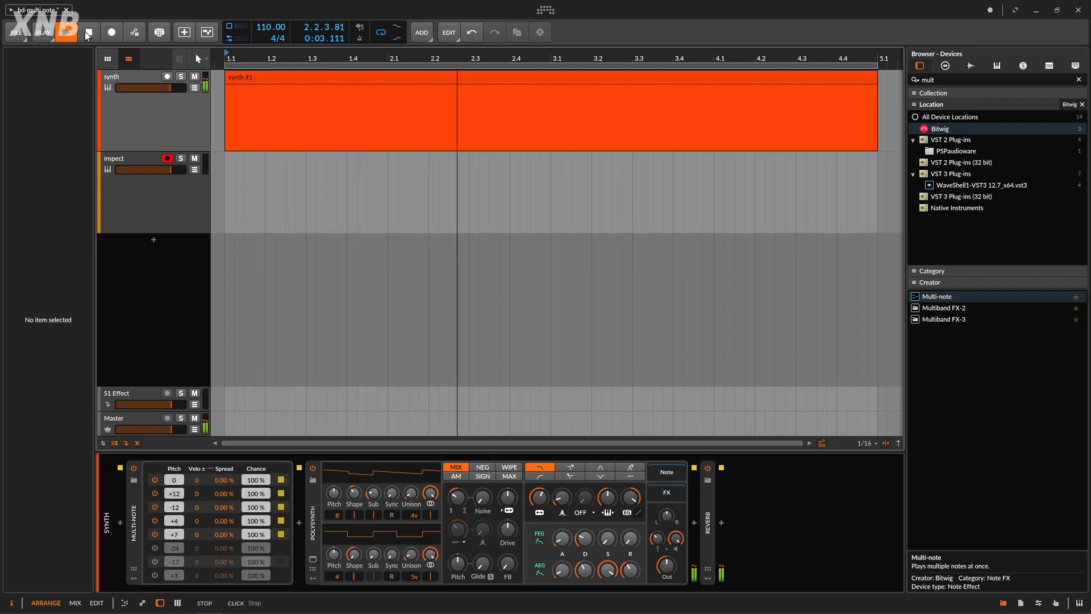
{"action": "left_click", "coordinate": [88, 35]}
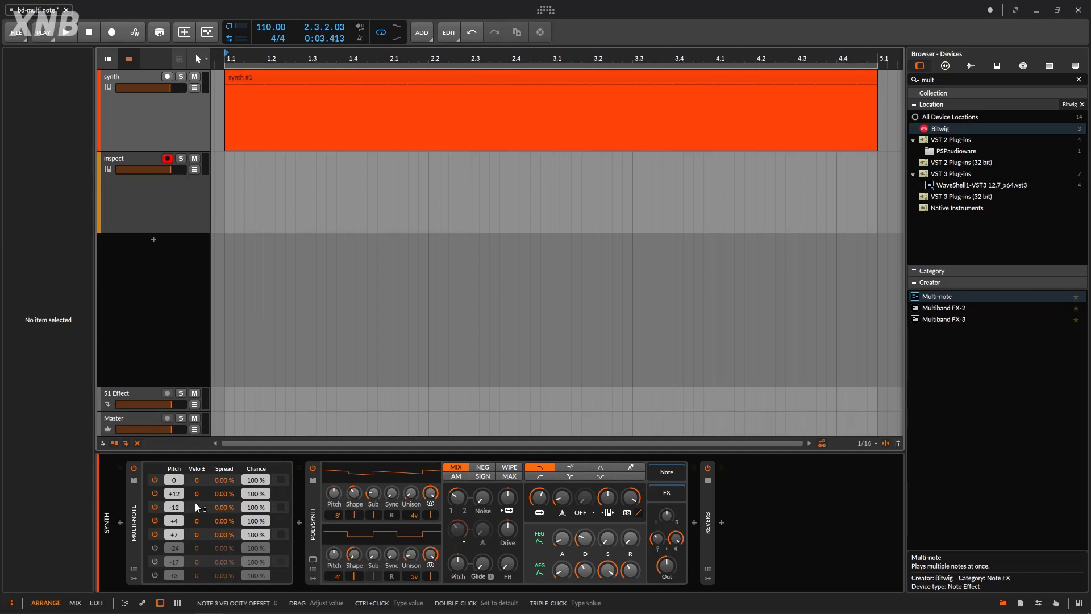
Disable Multi-note's second to fifth notes, and try a velocity offset of -48 on the first note before resetting it
{"action": "left_click", "coordinate": [144, 494]}
{"action": "left_click", "coordinate": [154, 493]}
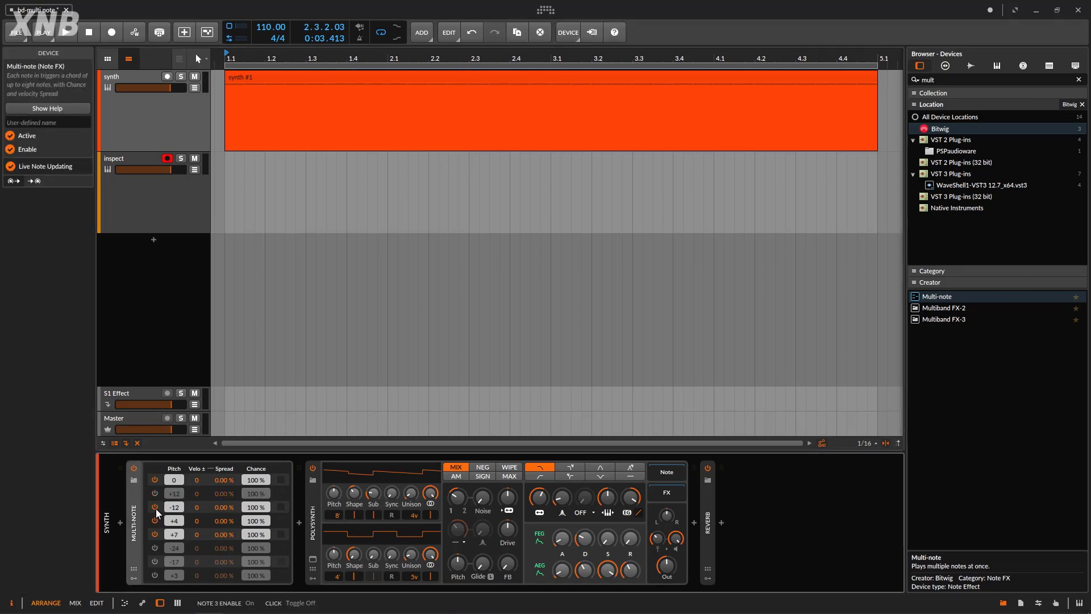
{"action": "left_click", "coordinate": [154, 508]}
{"action": "left_click", "coordinate": [155, 520]}
{"action": "left_click", "coordinate": [155, 534]}
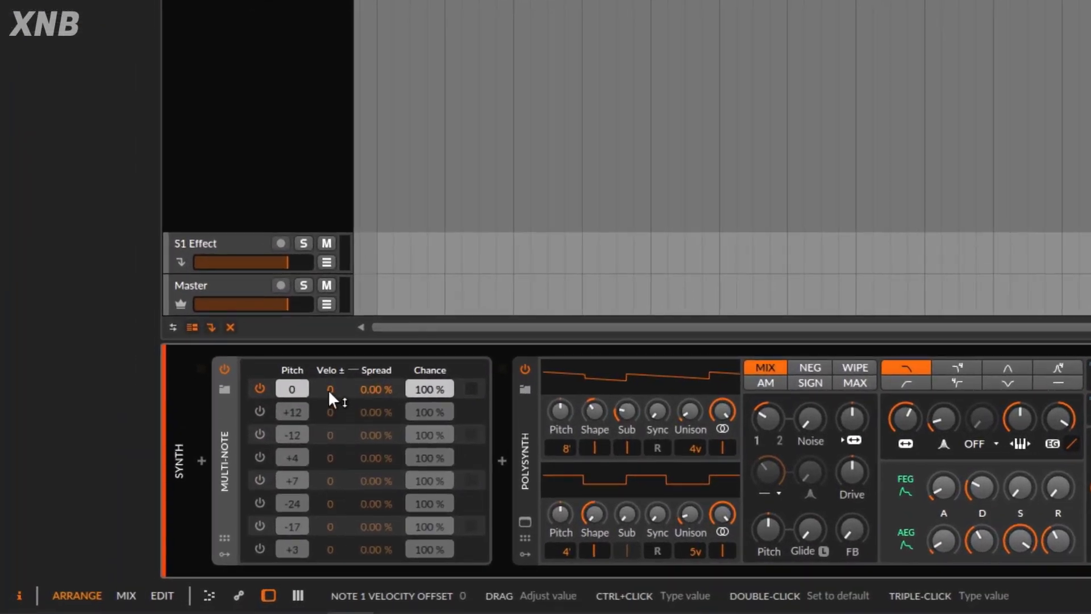
{"action": "left_click_drag", "start_coordinate": [329, 390], "coordinate": [328, 372]}
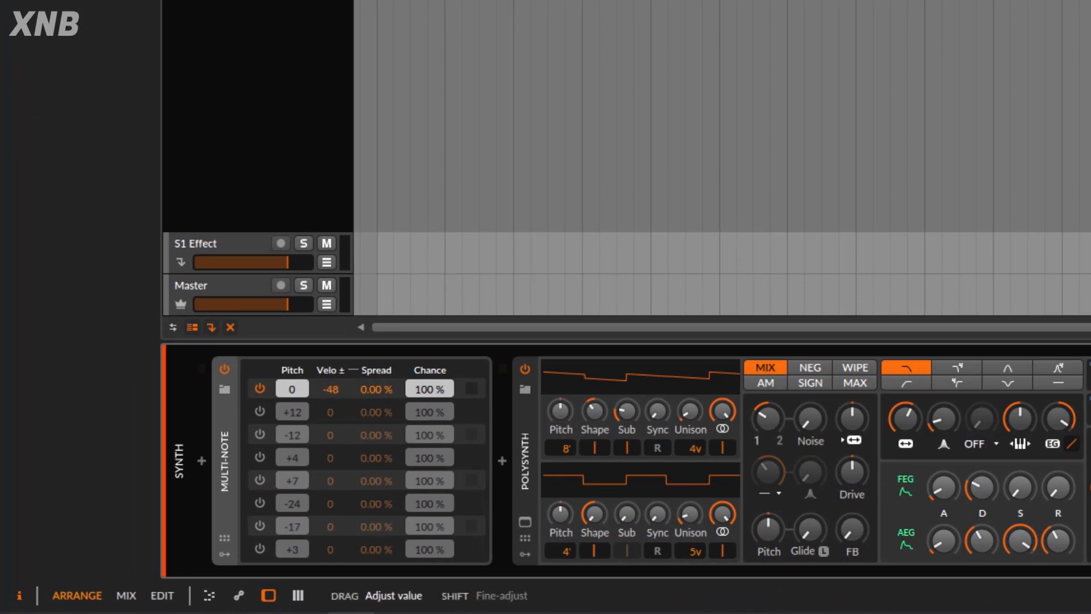
{"action": "left_click_drag", "start_coordinate": [333, 388], "coordinate": [333, 388]}
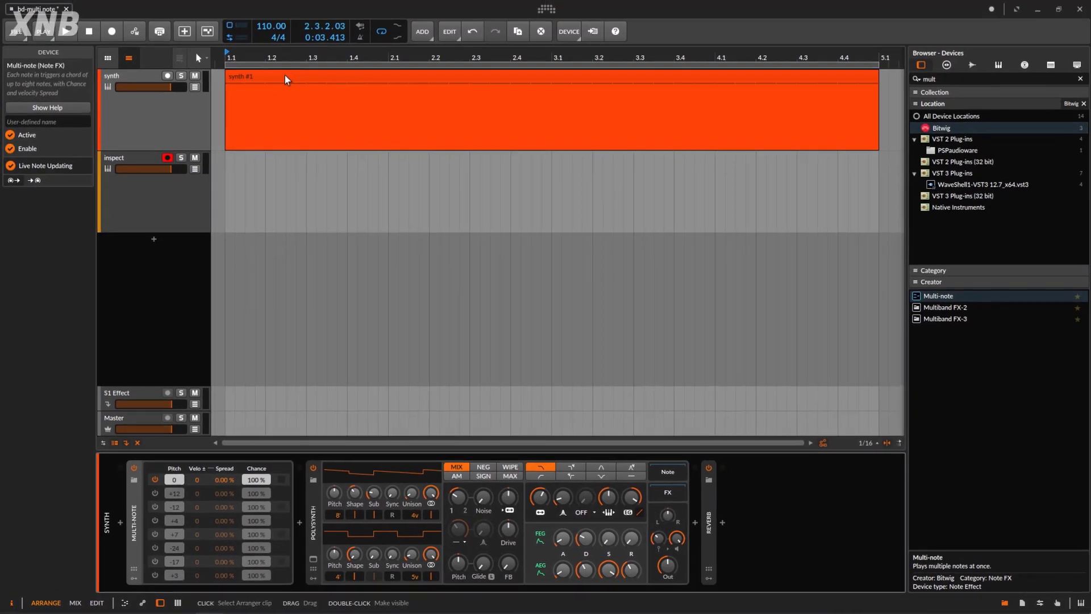
Open the synth clip in the note editor and show the velocity lane to examine its notes' velocities
{"action": "left_click", "coordinate": [284, 76]}
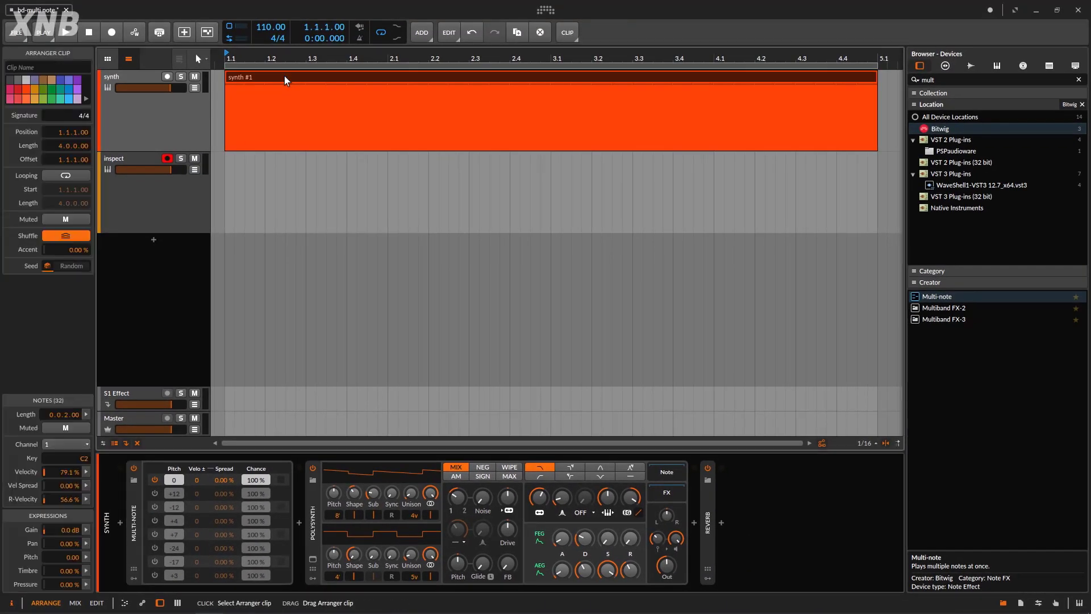
{"action": "double_click", "coordinate": [285, 76]}
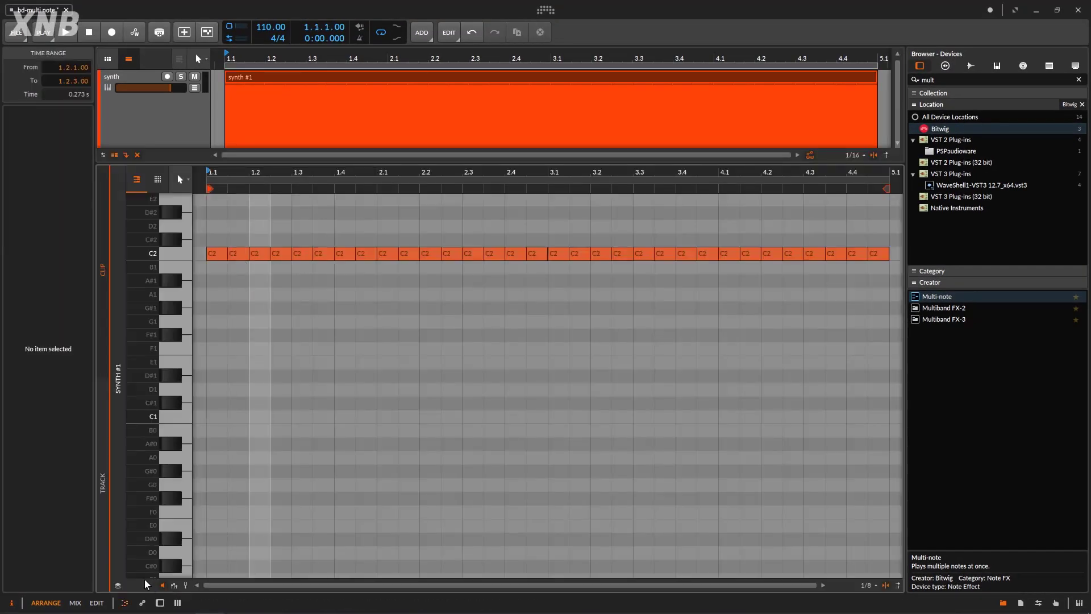
{"action": "left_click", "coordinate": [173, 585]}
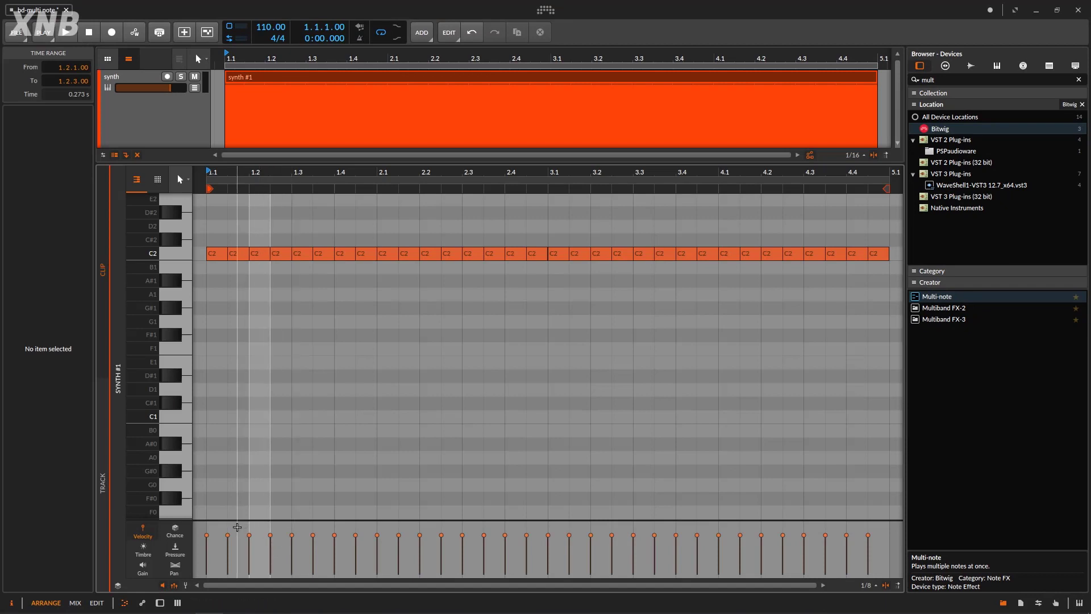
{"action": "left_click_drag", "start_coordinate": [237, 524], "coordinate": [341, 540]}
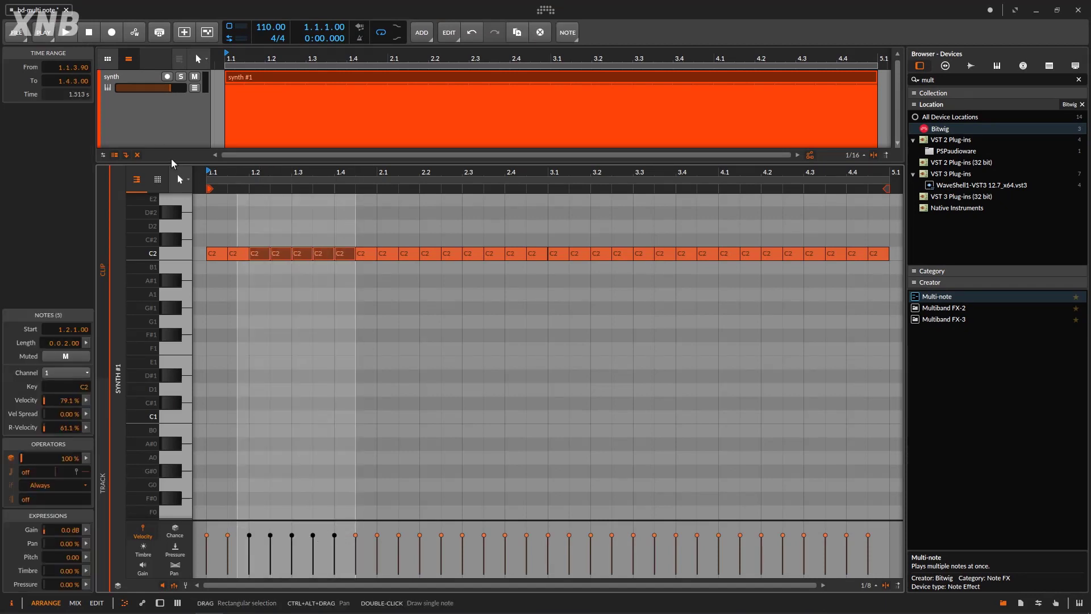
Set the velocity offset of Multi-note's first note to +48 and record the output onto the inspect track
{"action": "left_click", "coordinate": [154, 118]}
{"action": "double_click", "coordinate": [153, 118]}
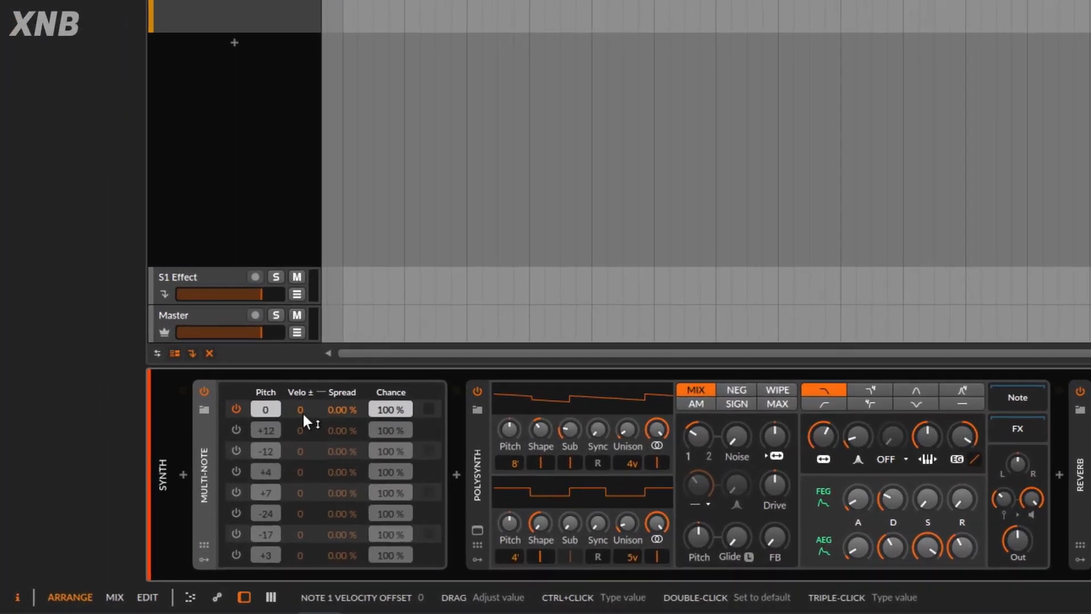
{"action": "left_click_drag", "start_coordinate": [199, 483], "coordinate": [199, 469]}
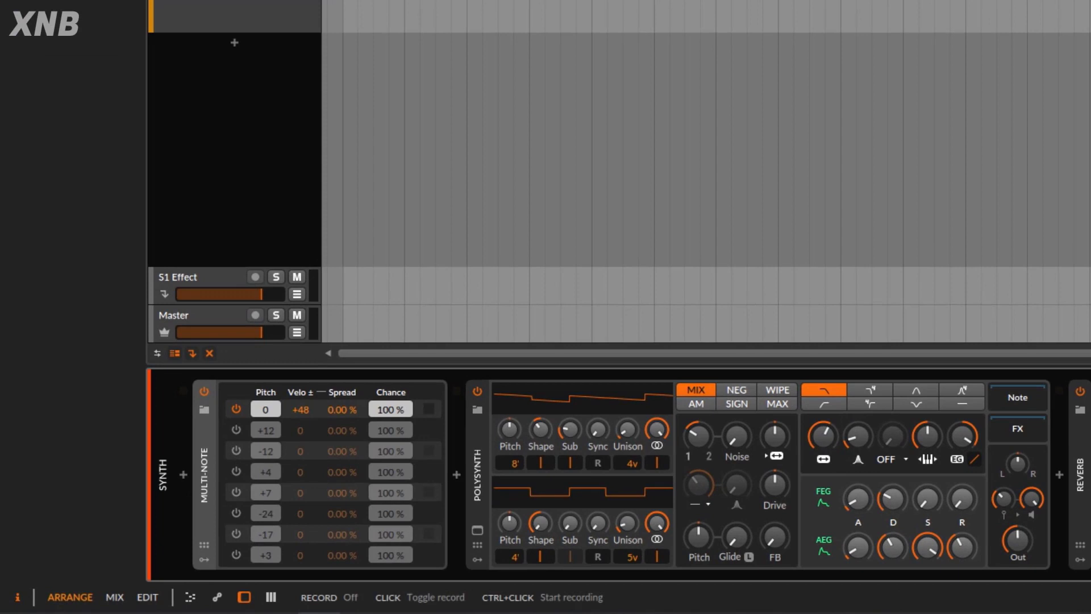
{"action": "key", "text": "space"}
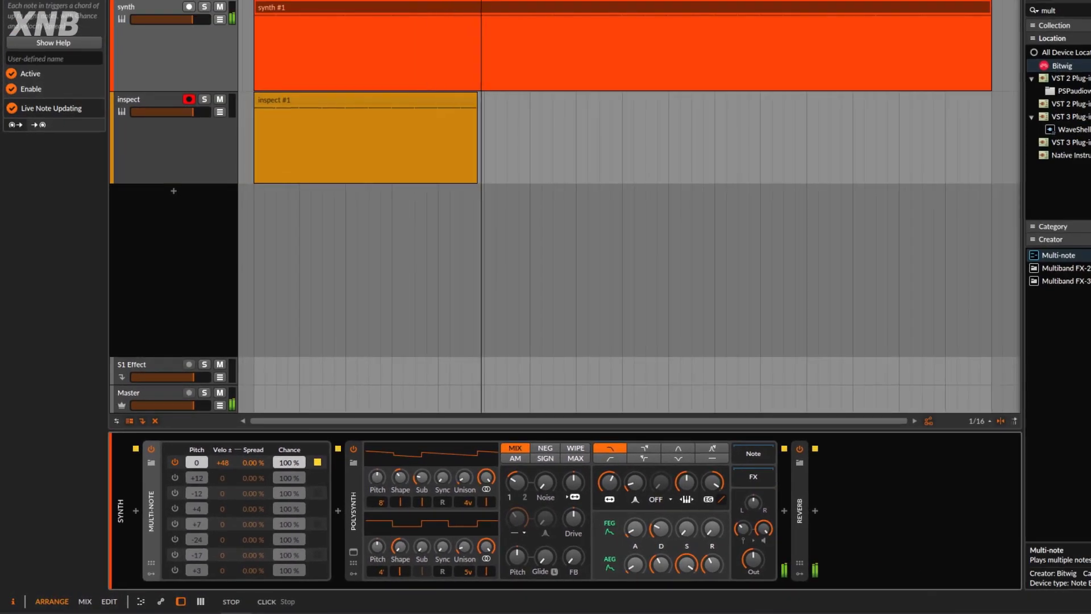
Examine the velocities of the notes recorded on the inspect track with the raised offset, and return to the synth's devices
{"action": "double_click", "coordinate": [402, 105]}
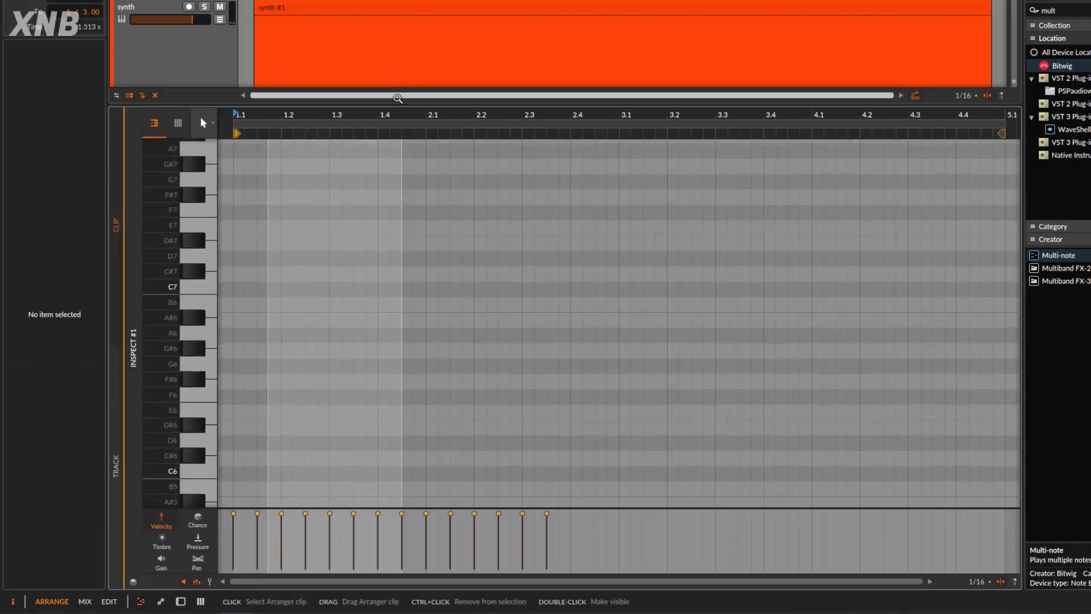
{"action": "left_click_drag", "start_coordinate": [606, 538], "coordinate": [249, 136]}
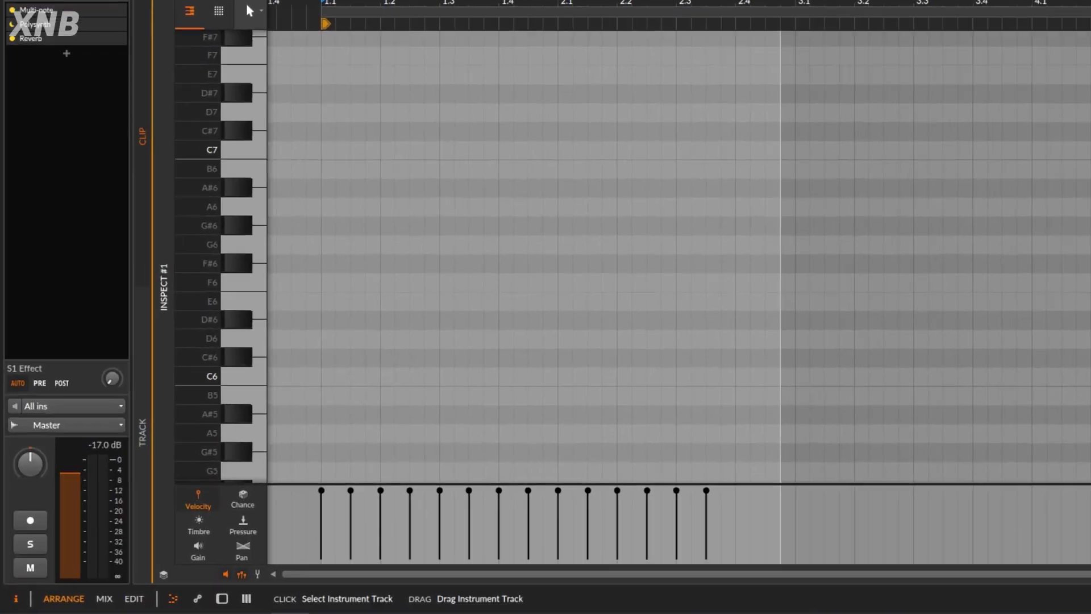
{"action": "key", "text": "d"}
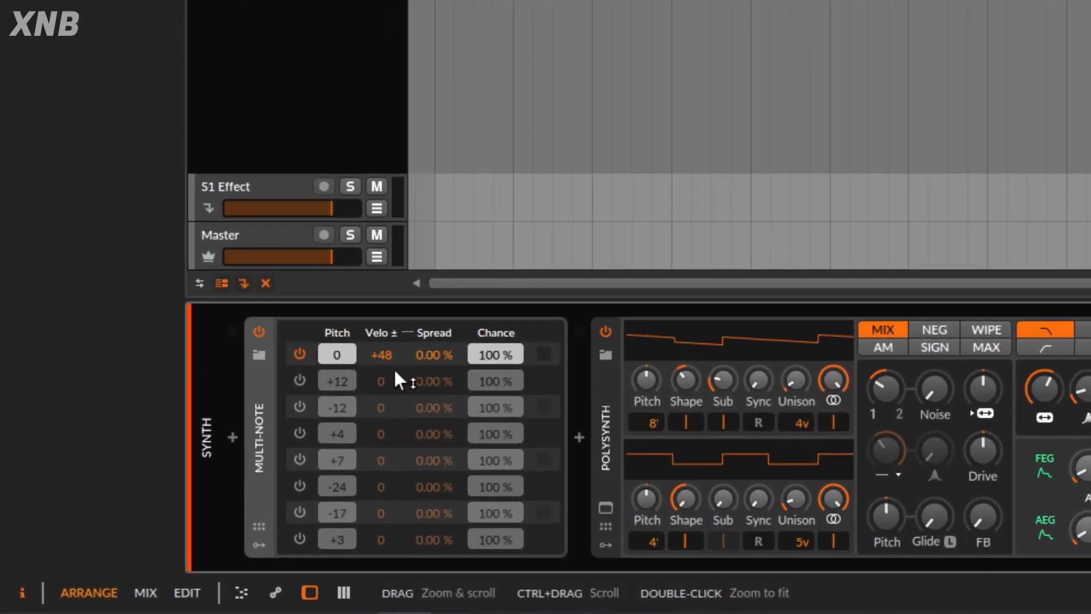
Set the first note's velocity offset to -48 and replace the inspect clip with a new recording
{"action": "left_click_drag", "start_coordinate": [383, 353], "coordinate": [384, 375]}
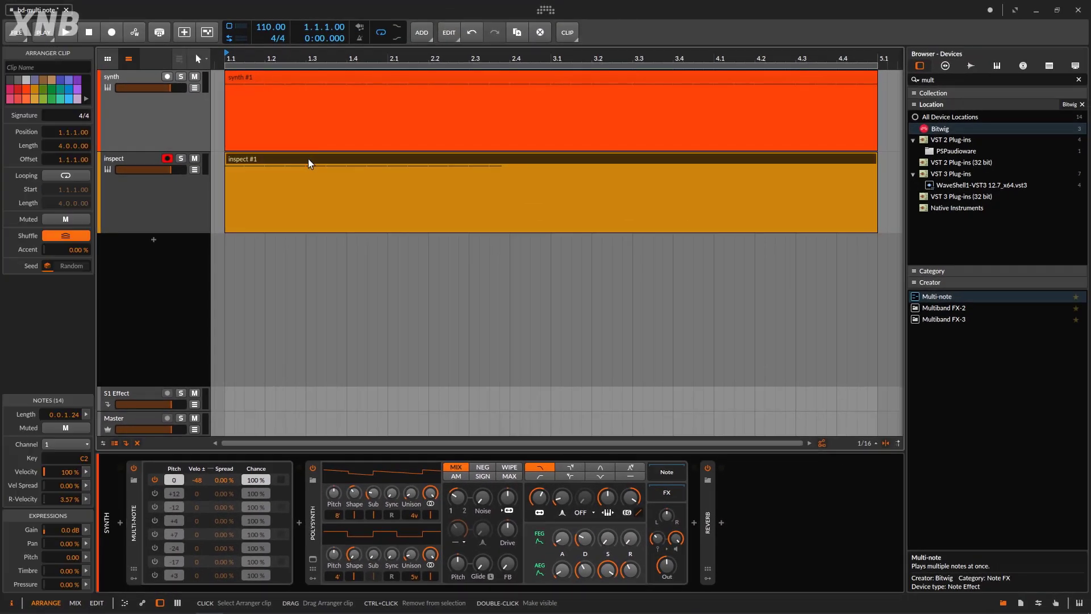
{"action": "key", "text": "Delete"}
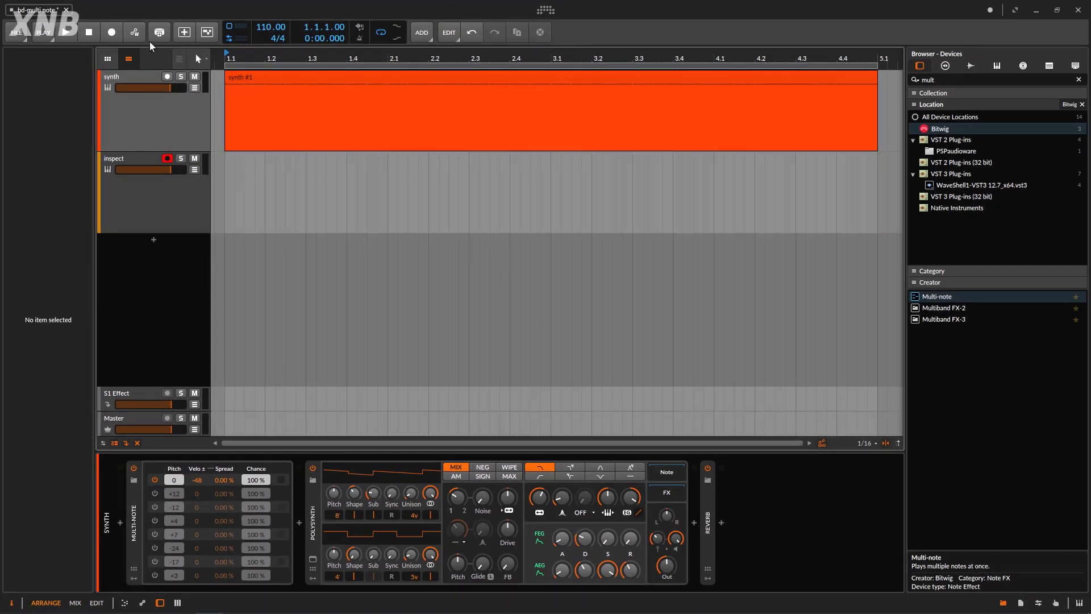
{"action": "left_click", "coordinate": [56, 32]}
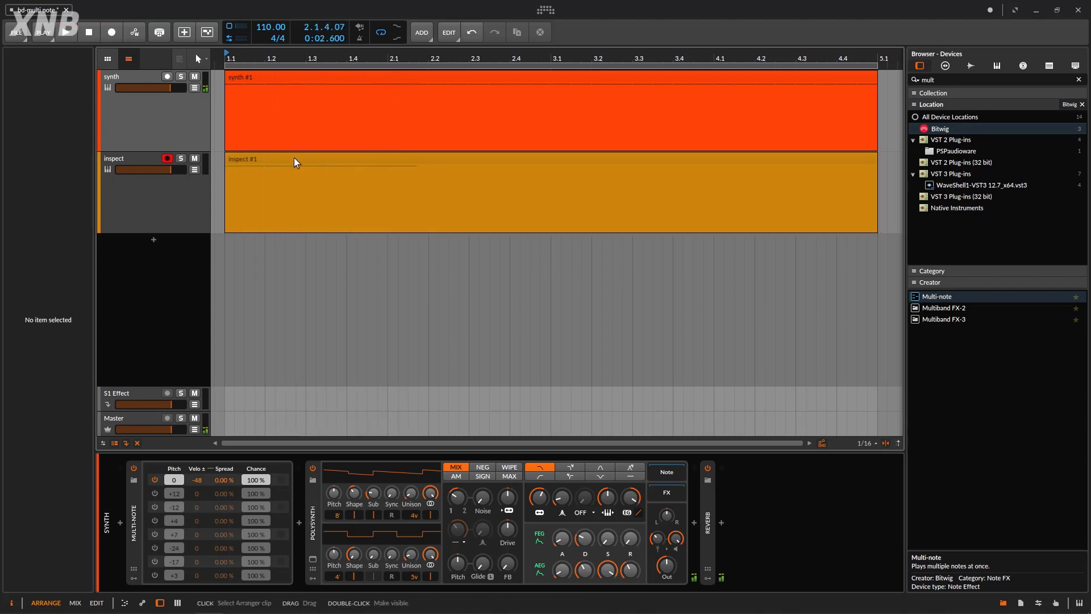
{"action": "key", "text": "space"}
Inspect the newly recorded clip's lowered velocities in the note editor and return to the synth's devices
{"action": "double_click", "coordinate": [294, 158]}
{"action": "left_click", "coordinate": [176, 145]}
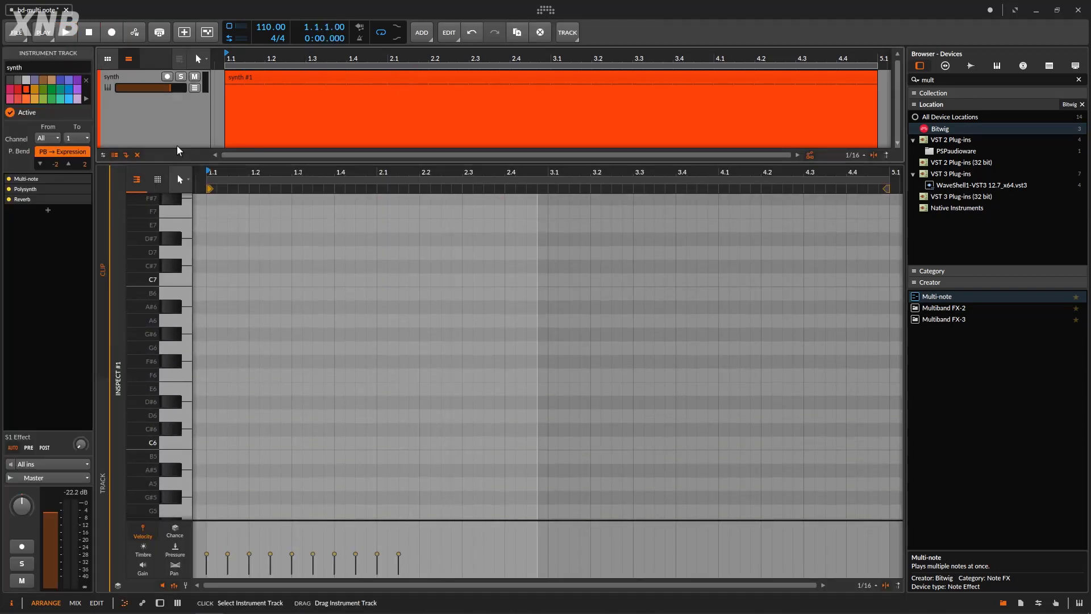
{"action": "key", "text": "d"}
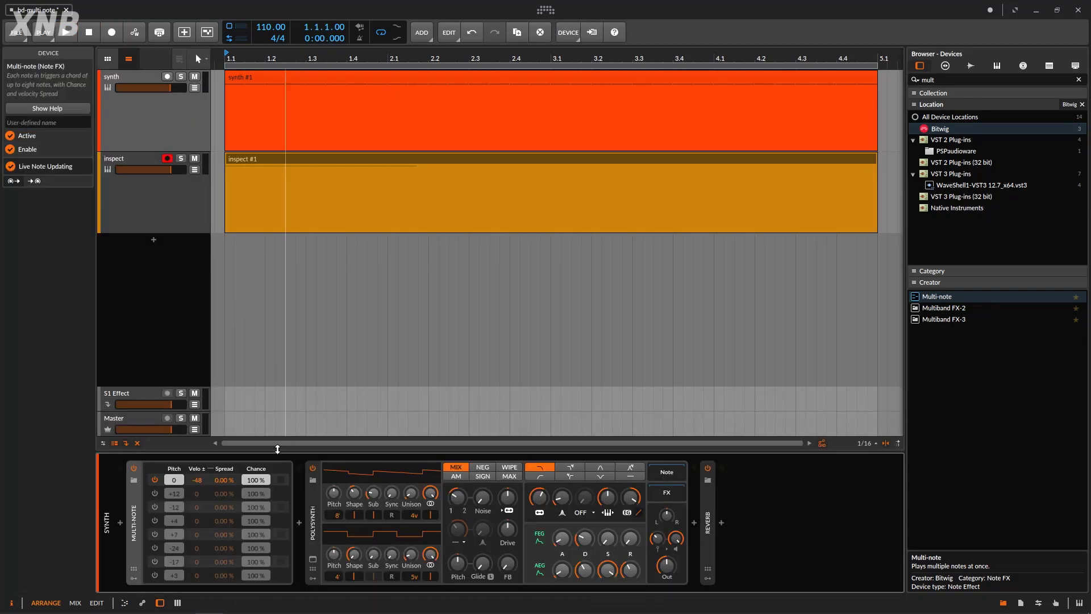
Reset the first note's velocity offset to its default and enable Multi-note's second to fifth notes
{"action": "double_click", "coordinate": [193, 481]}
{"action": "left_click", "coordinate": [153, 494]}
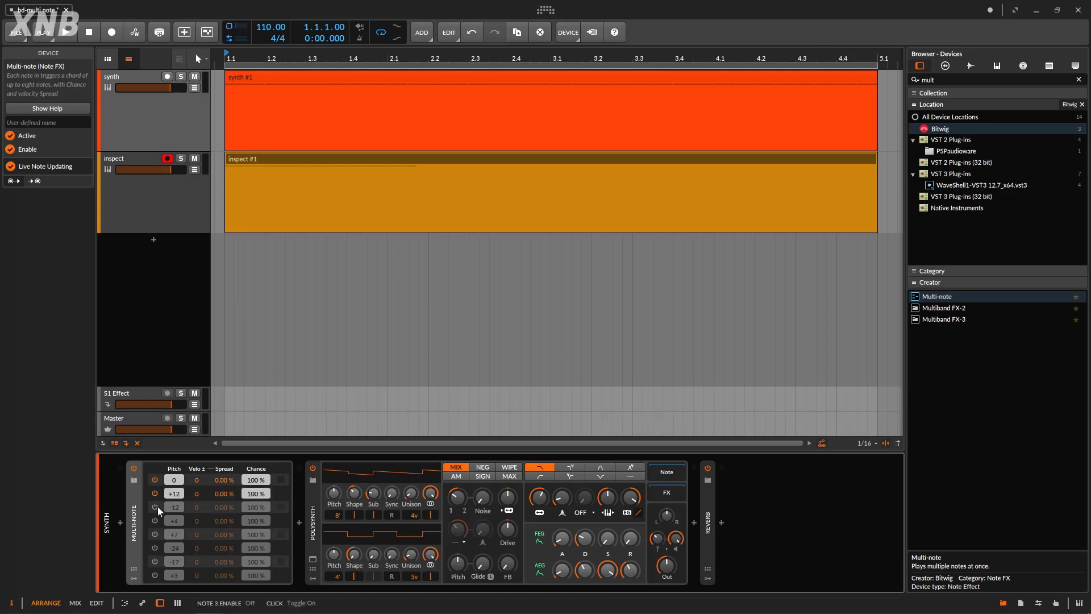
{"action": "left_click", "coordinate": [154, 507]}
{"action": "left_click", "coordinate": [158, 524]}
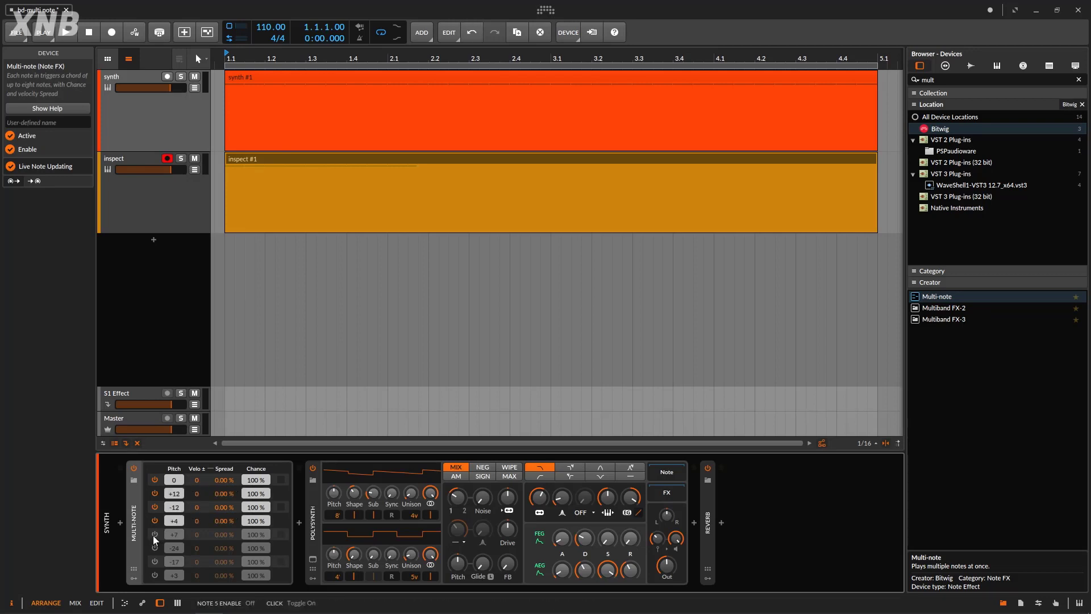
{"action": "left_click", "coordinate": [152, 535]}
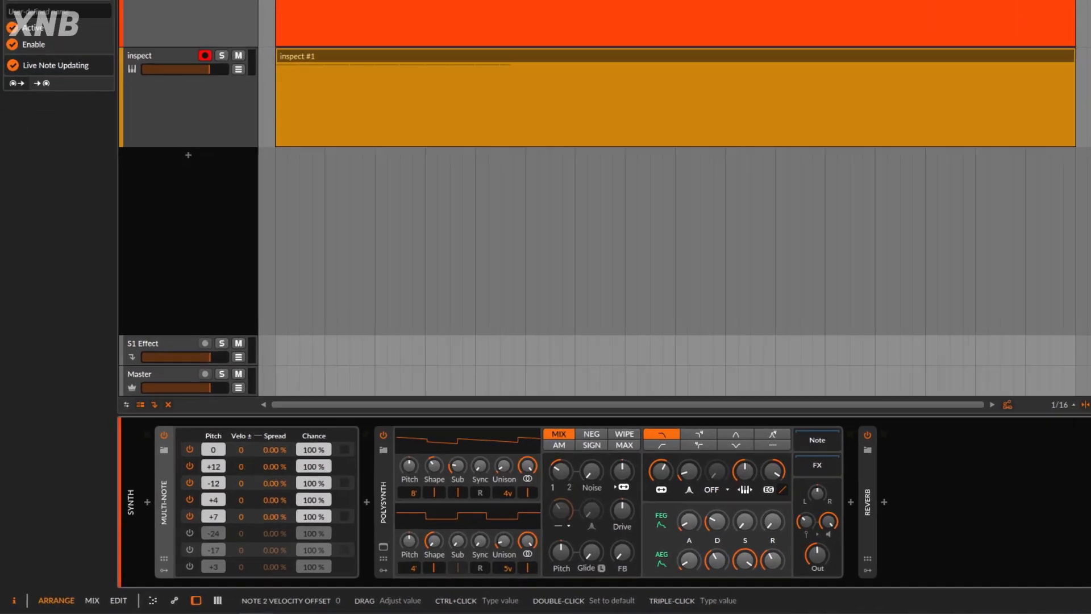
Set the velocity offsets of notes two to five to -13, -12, -12 and +20, and record the output onto the inspect track
{"action": "left_click_drag", "start_coordinate": [197, 493], "coordinate": [197, 501]}
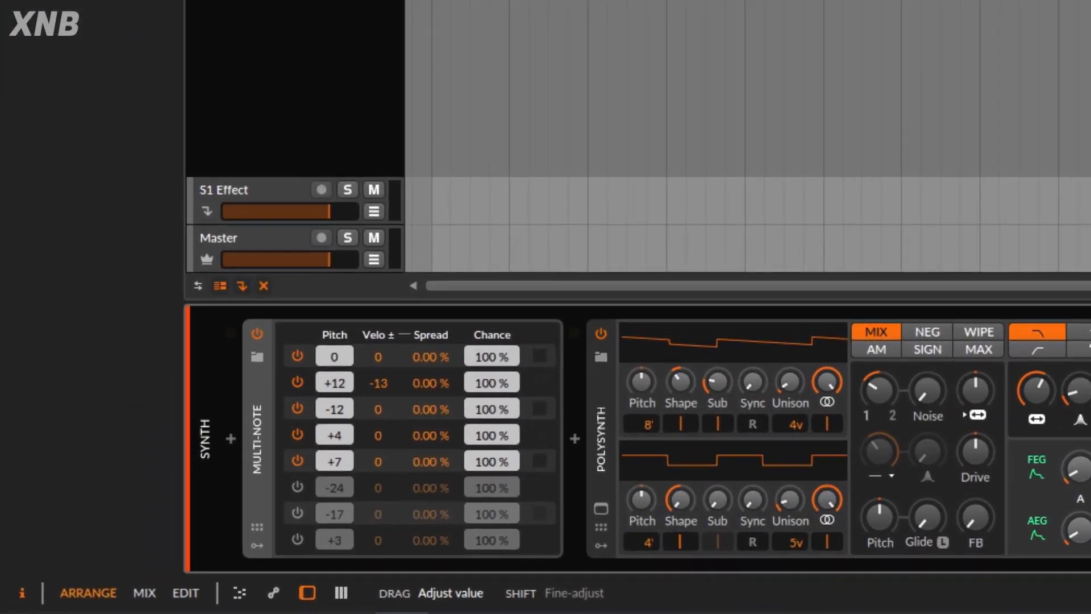
{"action": "left_click_drag", "start_coordinate": [378, 408], "coordinate": [372, 449]}
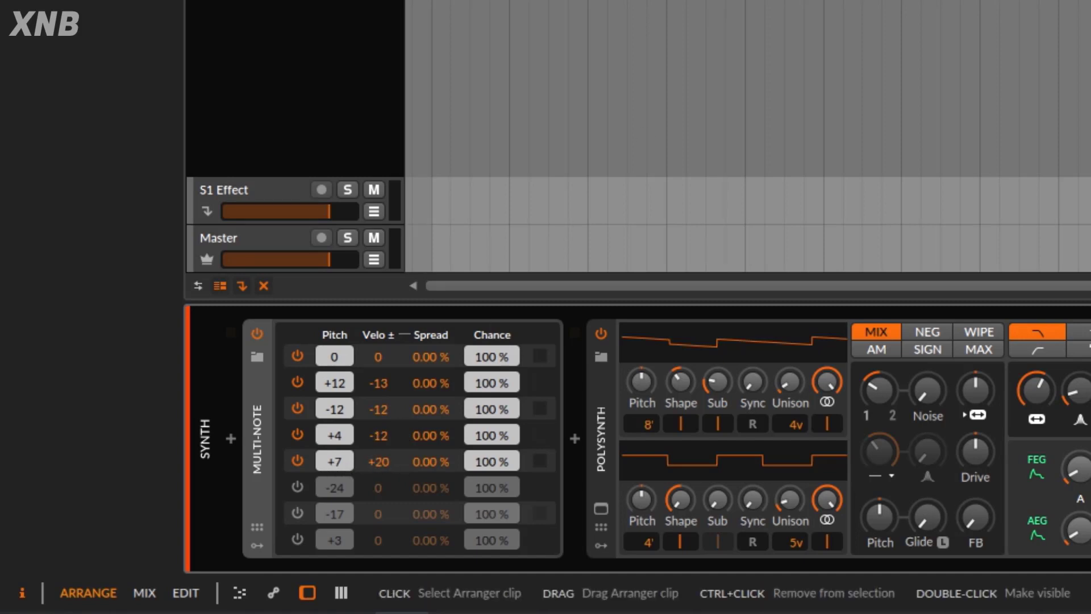
{"action": "key", "text": "space"}
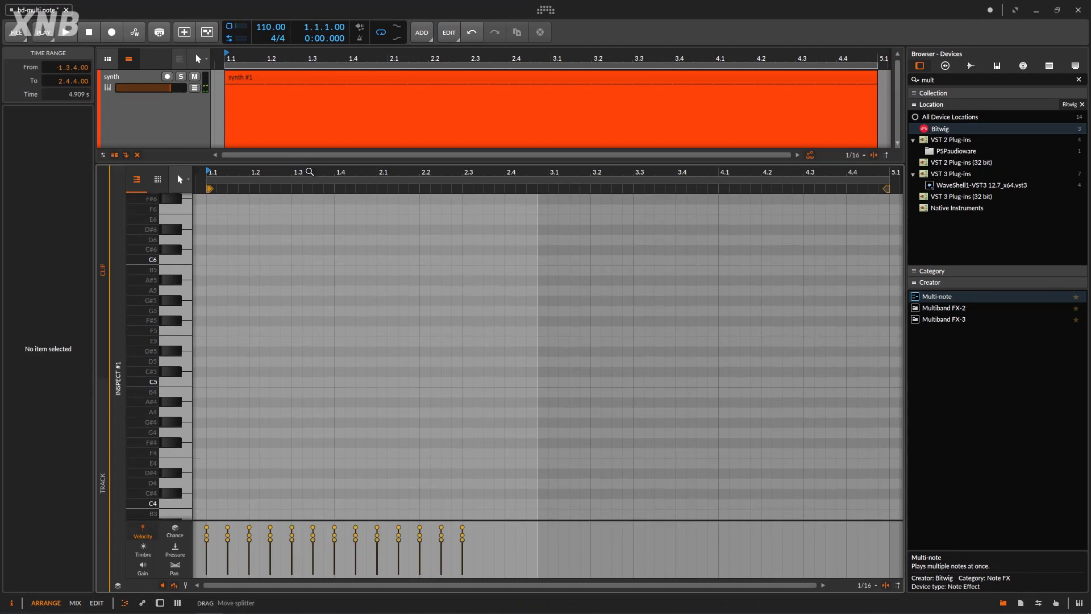
Examine the recorded chord's notes and their differing velocities in the note editor, and return to the synth's devices
{"action": "scroll", "coordinate": [385, 370], "scroll_direction": "down", "scroll_amount": 8}
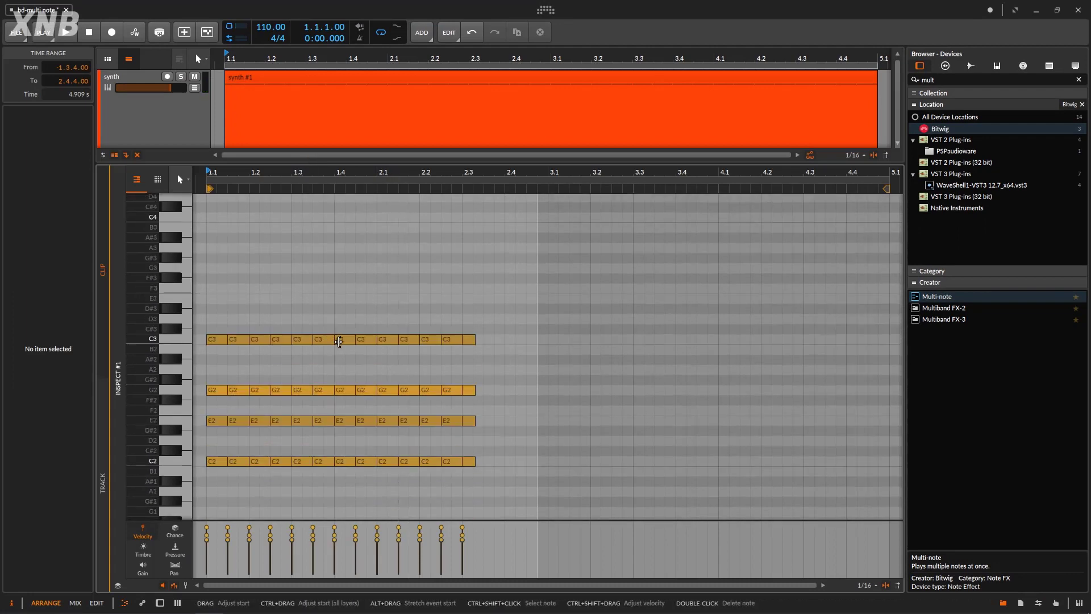
{"action": "scroll", "coordinate": [489, 351], "scroll_direction": "down", "scroll_amount": 2}
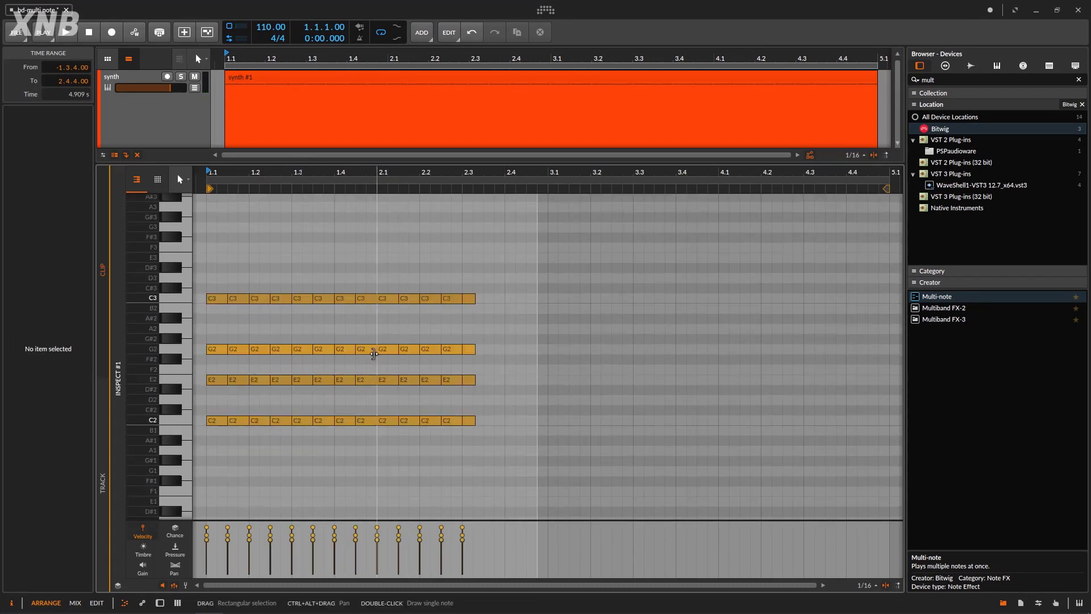
{"action": "scroll", "coordinate": [455, 354], "scroll_direction": "down", "scroll_amount": 4}
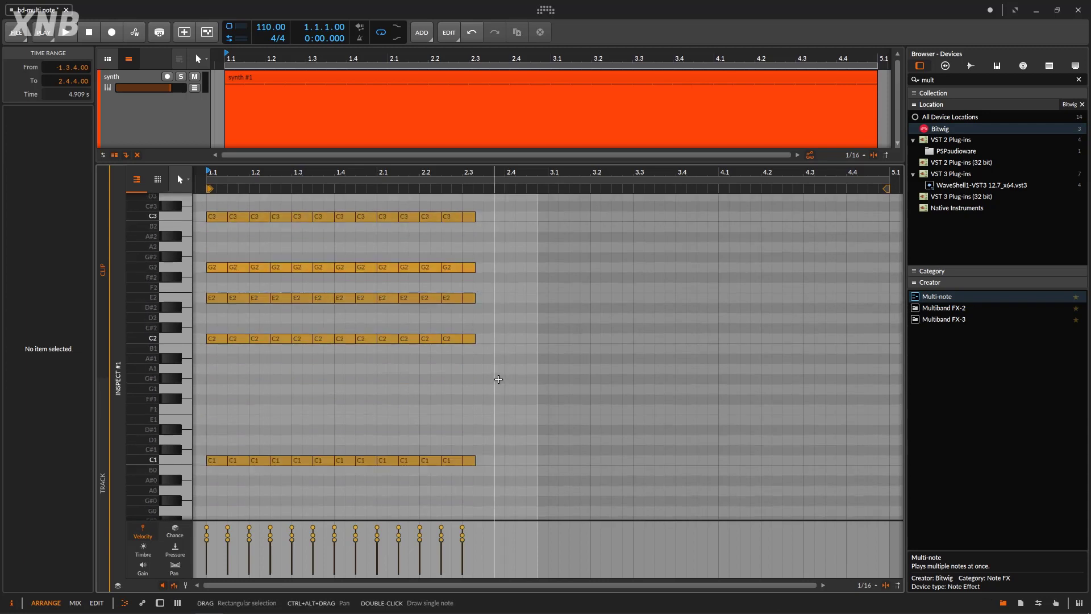
{"action": "scroll", "coordinate": [498, 379], "scroll_direction": "up", "scroll_amount": 4}
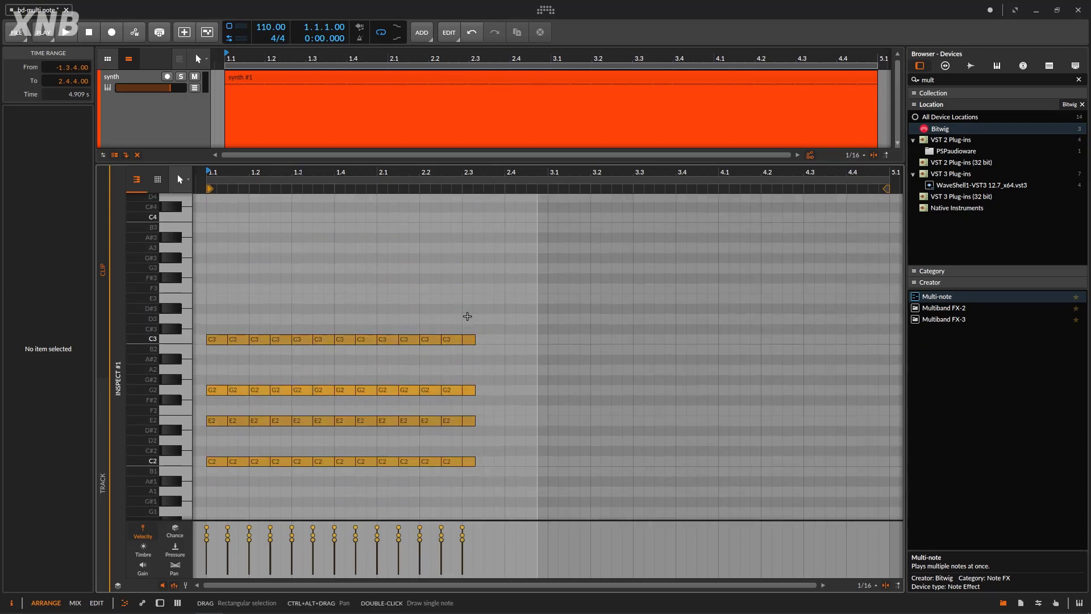
{"action": "key", "text": "d"}
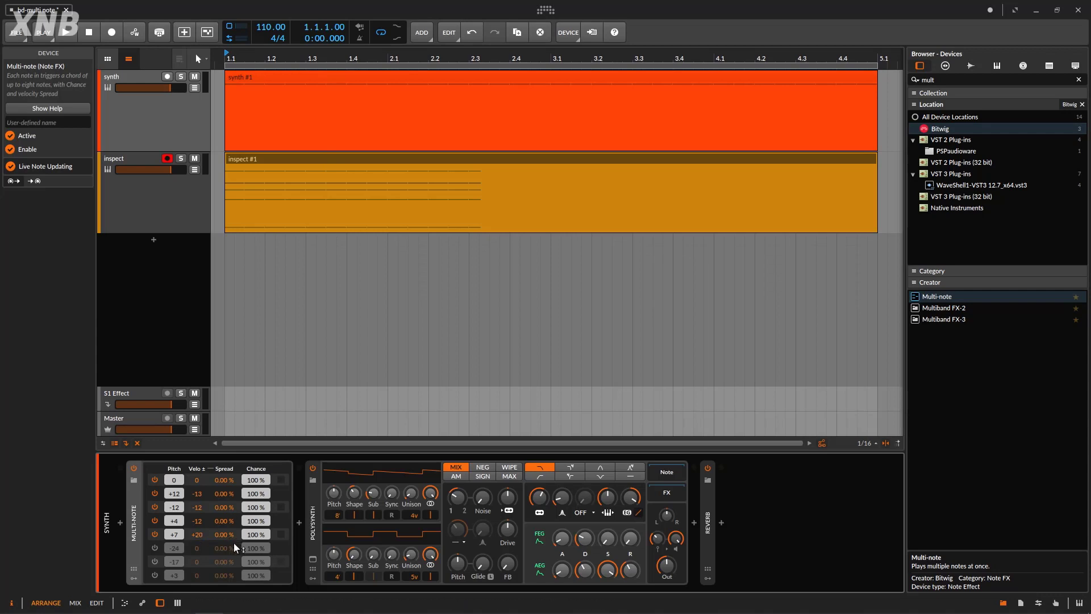
Reset the velocity offsets of Multi-note's second to fifth notes to their defaults and disable those notes
{"action": "double_click", "coordinate": [199, 535]}
{"action": "double_click", "coordinate": [200, 521]}
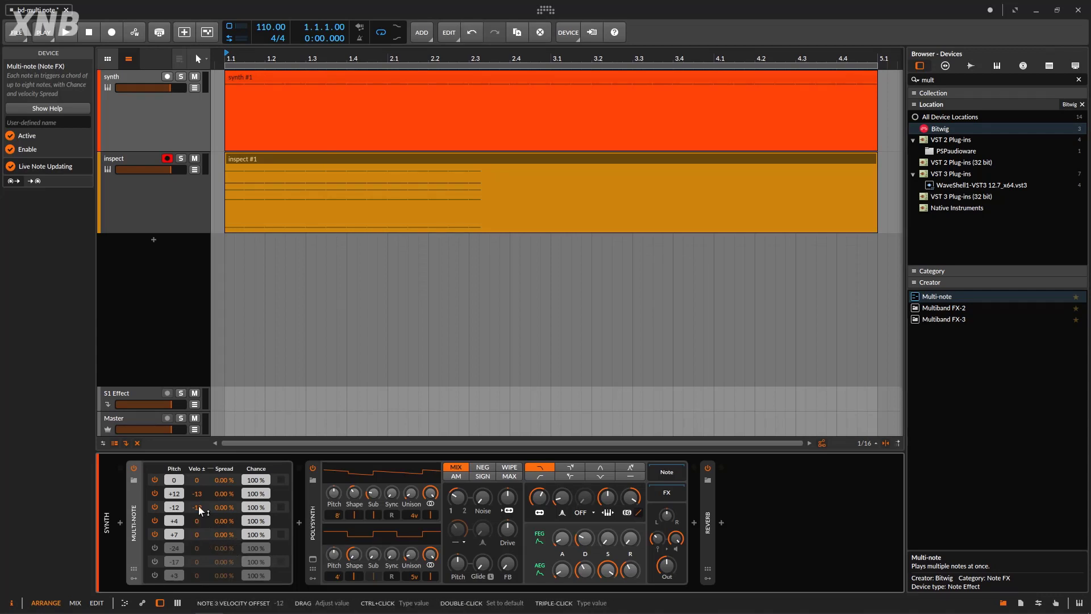
{"action": "double_click", "coordinate": [198, 507]}
{"action": "double_click", "coordinate": [196, 493]}
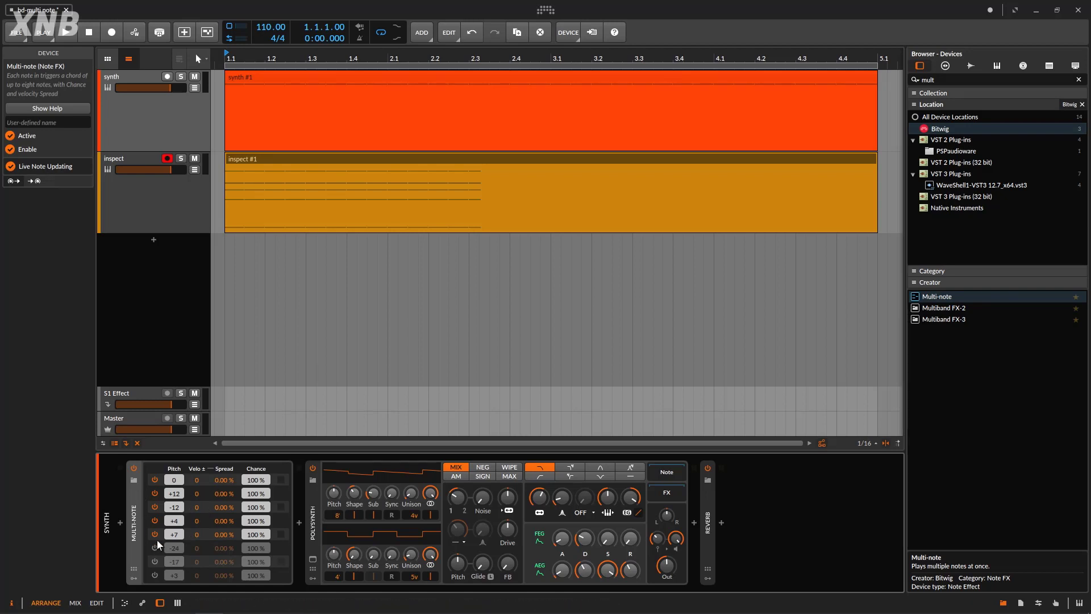
{"action": "left_click", "coordinate": [155, 522]}
{"action": "left_click", "coordinate": [154, 508]}
{"action": "left_click", "coordinate": [153, 494]}
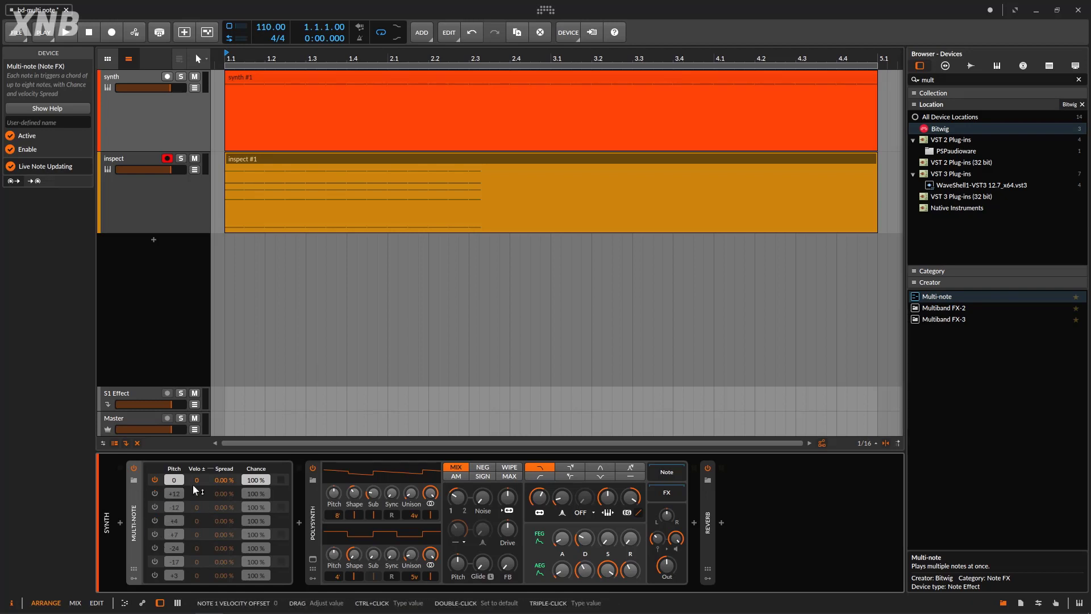
Set the first note's velocity spread to 100 % and record the output onto the inspect track in place of the old clip
{"action": "left_click_drag", "start_coordinate": [227, 480], "coordinate": [226, 432]}
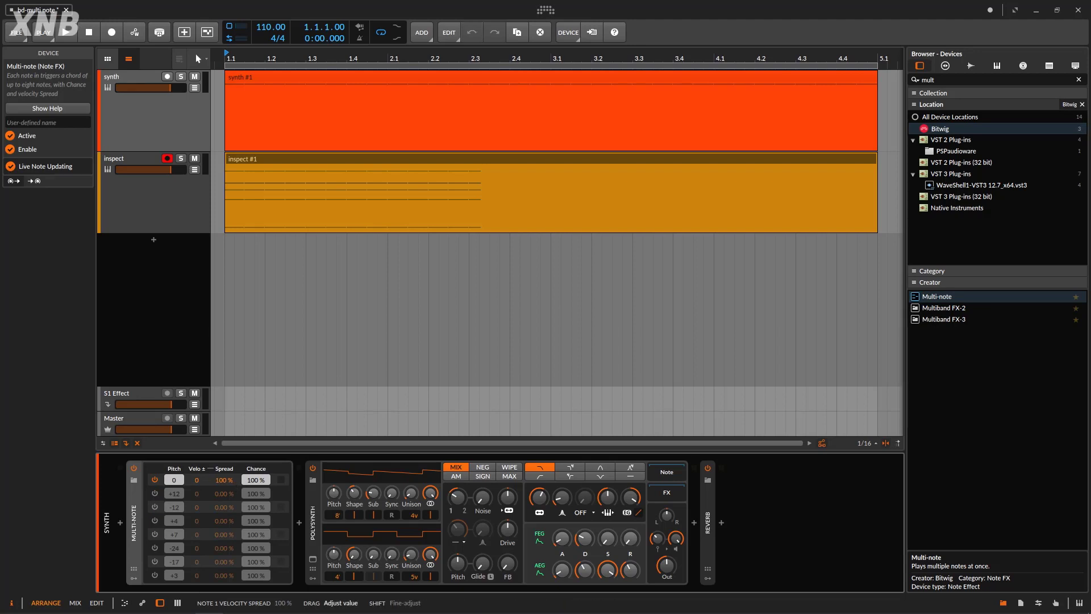
{"action": "left_click", "coordinate": [433, 163]}
{"action": "key", "text": "Delete"}
{"action": "left_click", "coordinate": [107, 32]}
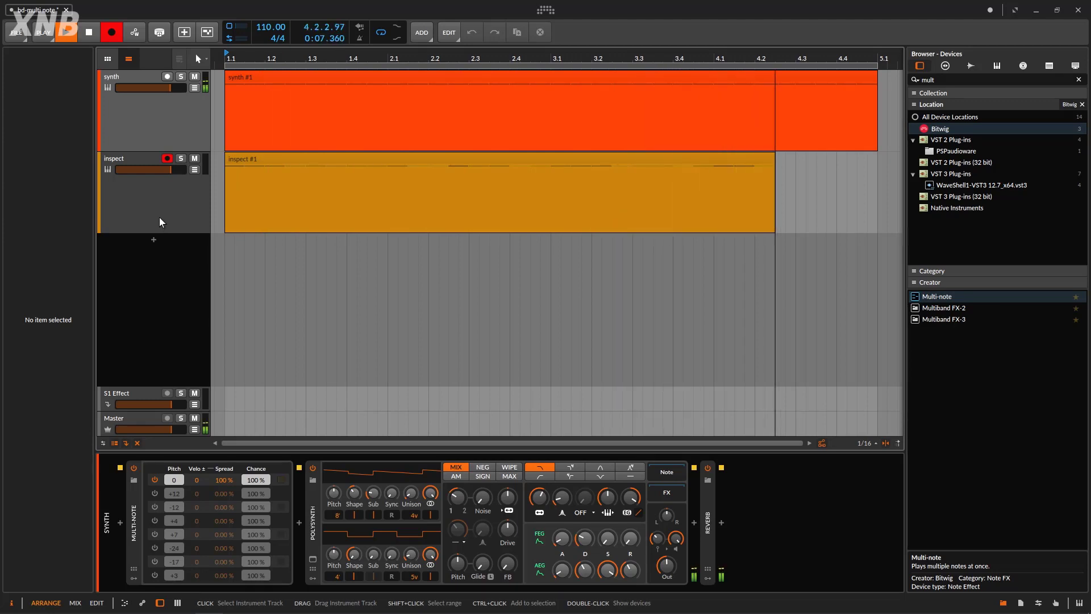
{"action": "key", "text": "space"}
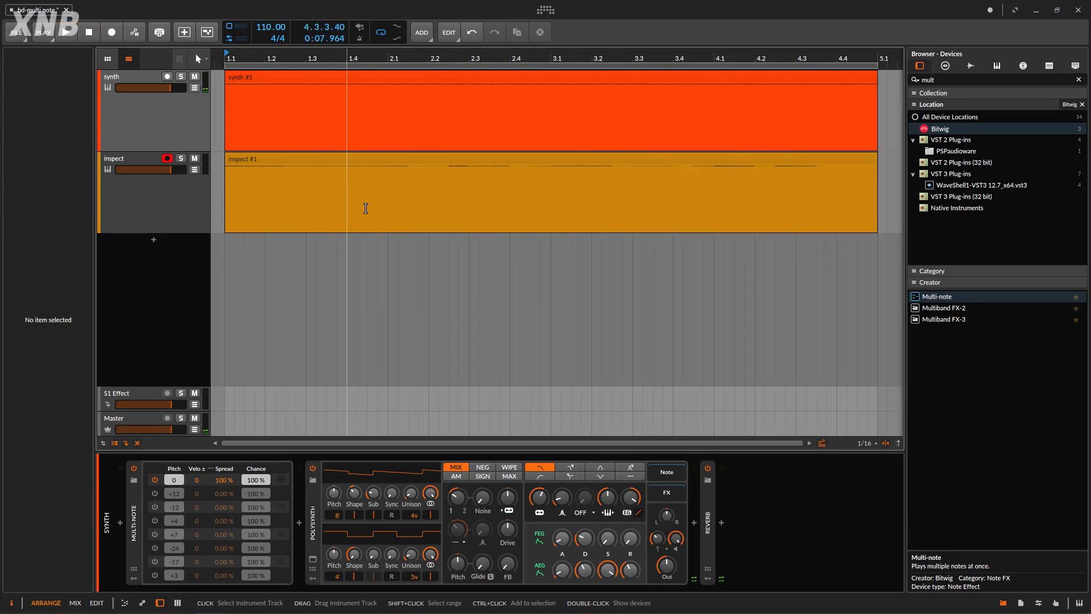
Examine the velocities of the newly recorded notes in the note editor and return to the synth's devices
{"action": "double_click", "coordinate": [345, 161]}
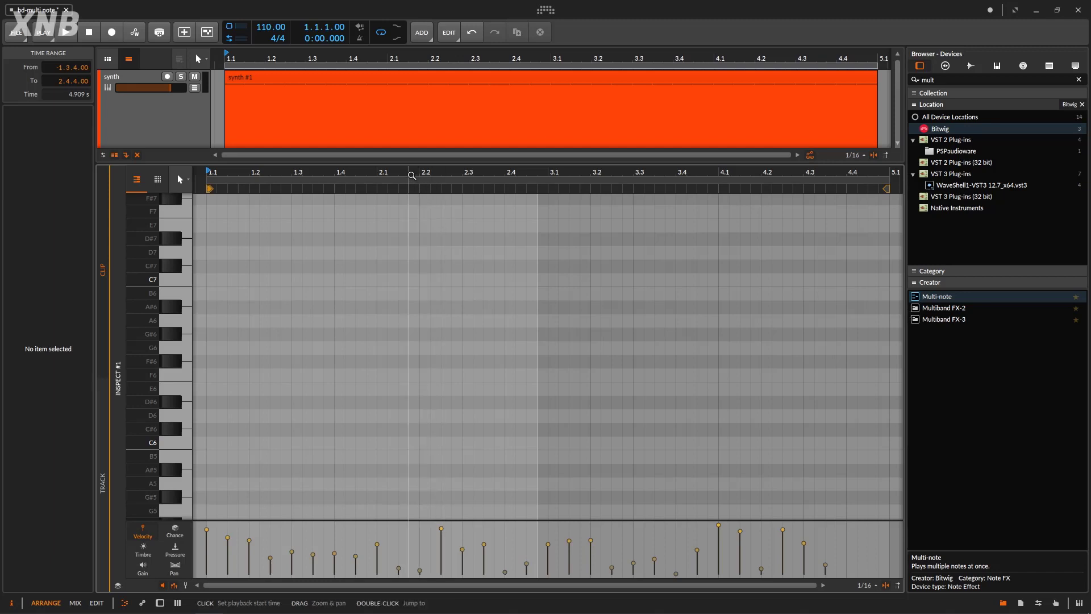
{"action": "left_click_drag", "start_coordinate": [411, 176], "coordinate": [398, 228]}
{"action": "left_click_drag", "start_coordinate": [627, 575], "coordinate": [305, 481]}
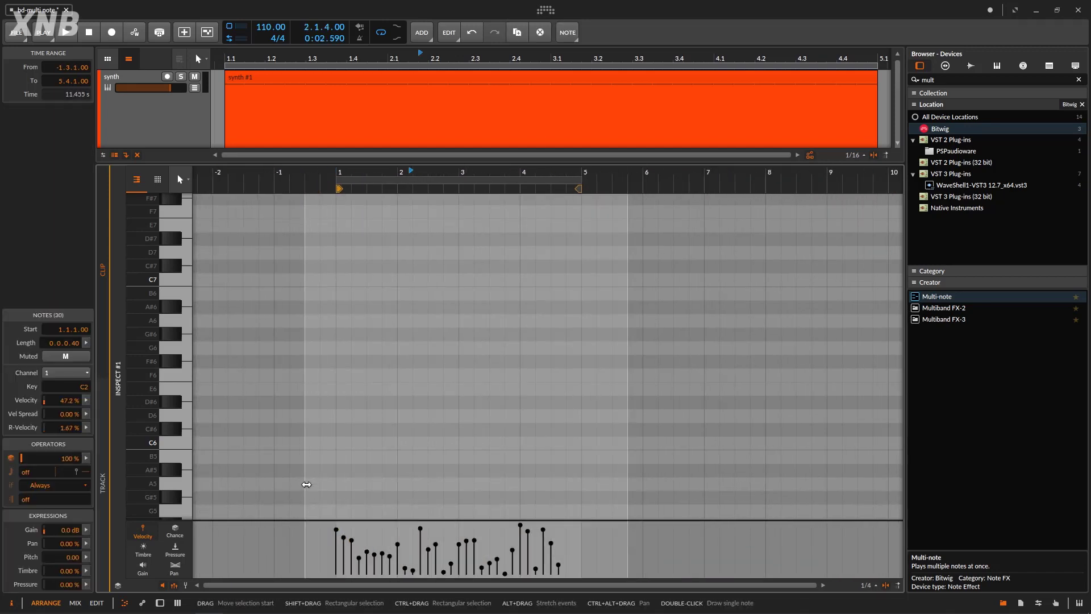
{"action": "double_click", "coordinate": [183, 135]}
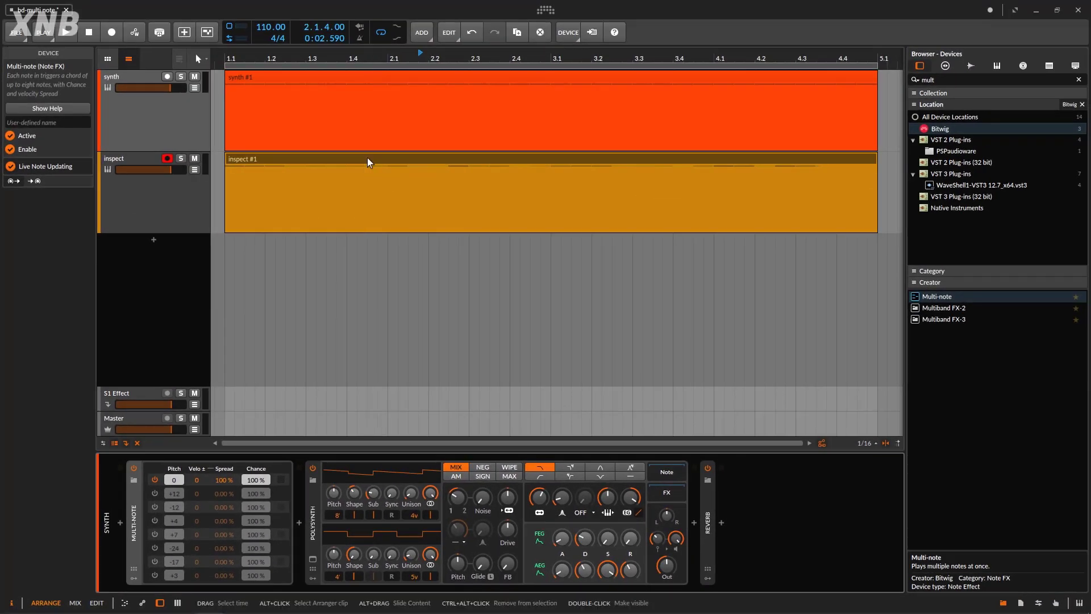
{"action": "double_click", "coordinate": [367, 159]}
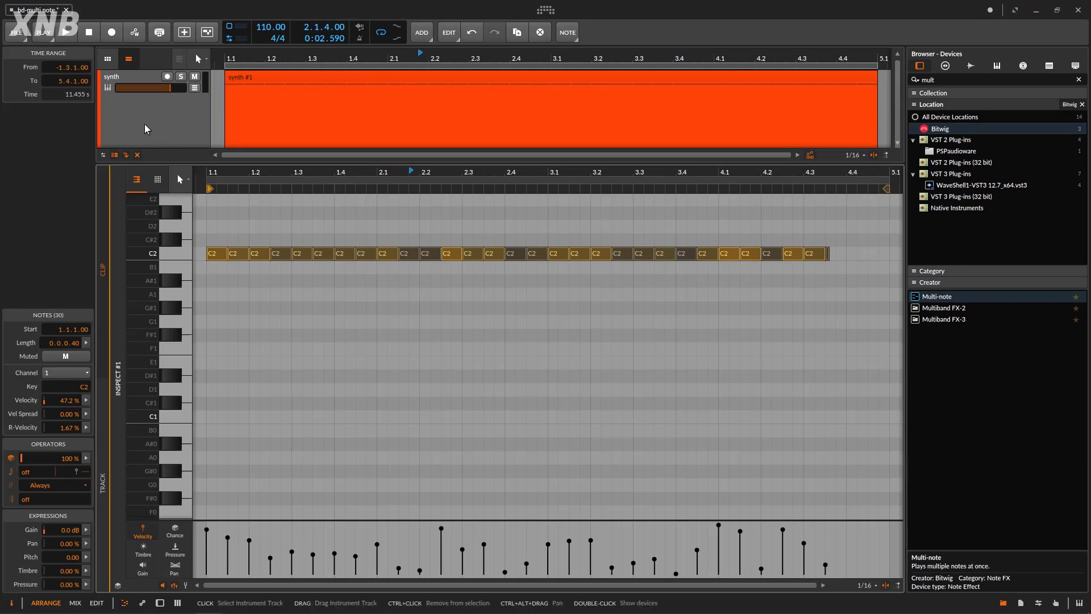
{"action": "key", "text": "d"}
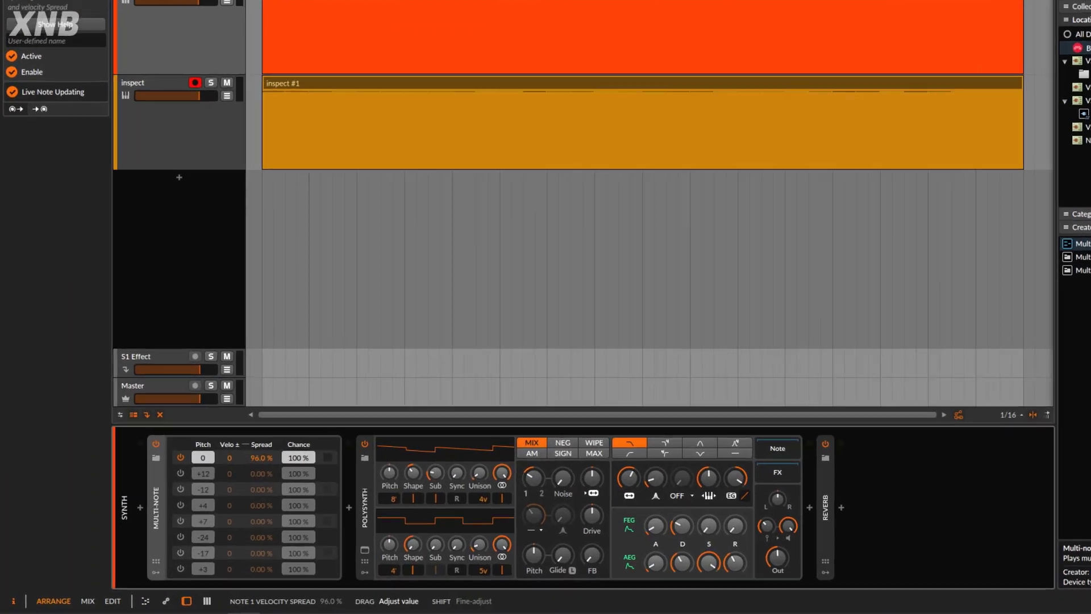
Set the first note's velocity spread to 9.50 % and record a new inspect clip from the start of the timeline
{"action": "double_click", "coordinate": [261, 457]}
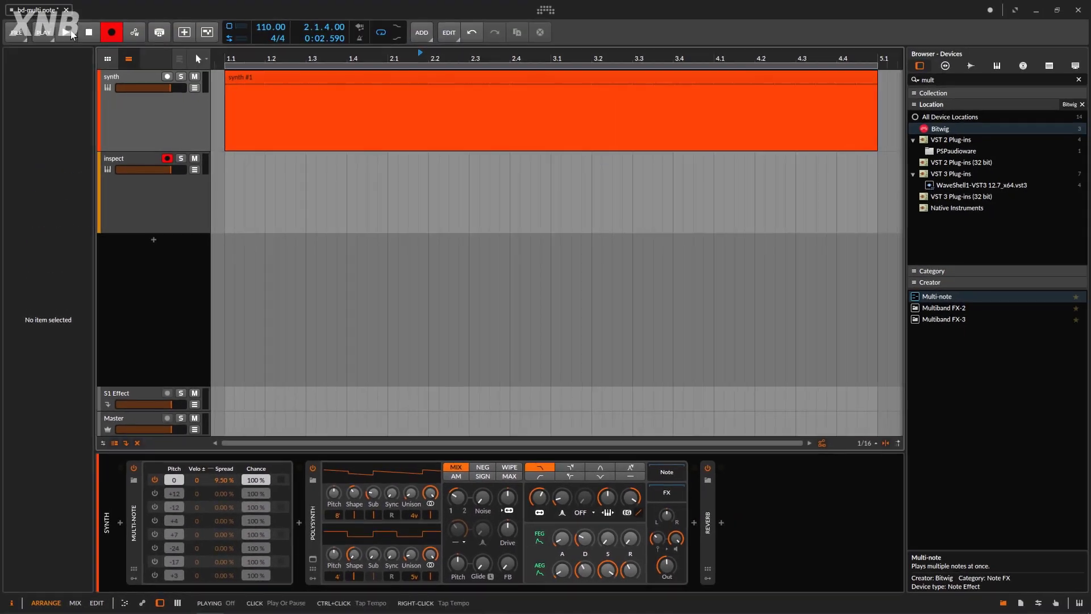
{"action": "left_click", "coordinate": [67, 32]}
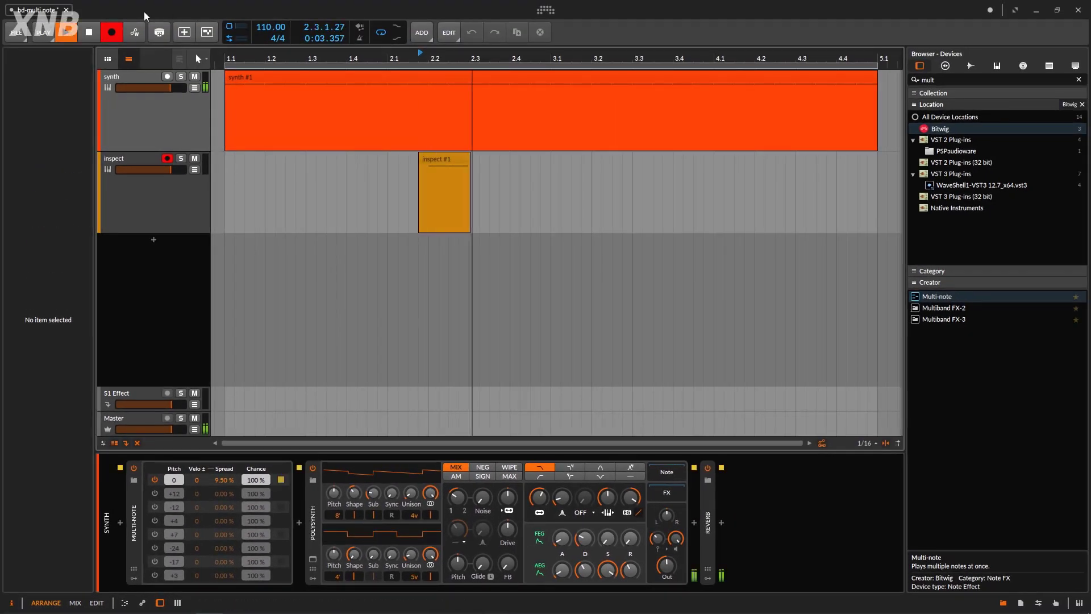
{"action": "left_click", "coordinate": [89, 32]}
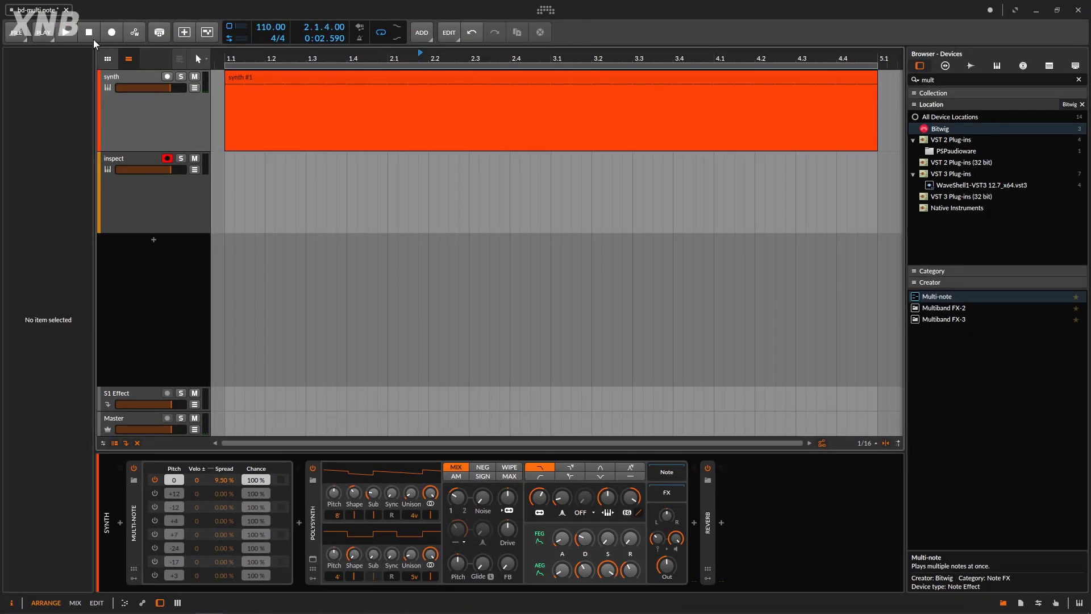
{"action": "left_click", "coordinate": [65, 35]}
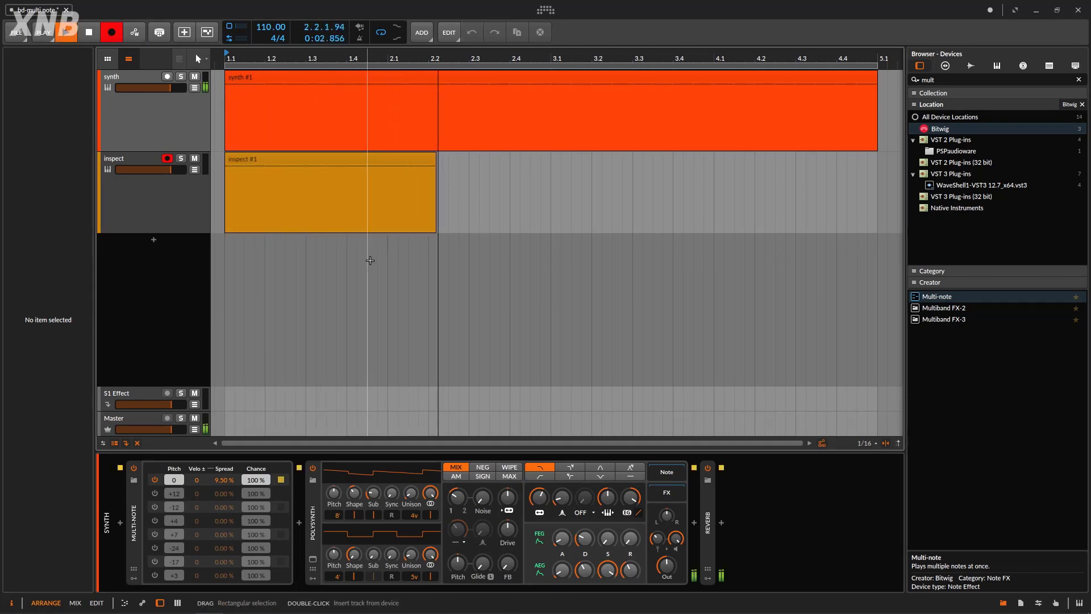
{"action": "left_click", "coordinate": [88, 33]}
Inspect the velocity variation of the reduced-spread recording in the note editor, and go back to the synth's devices
{"action": "double_click", "coordinate": [492, 165]}
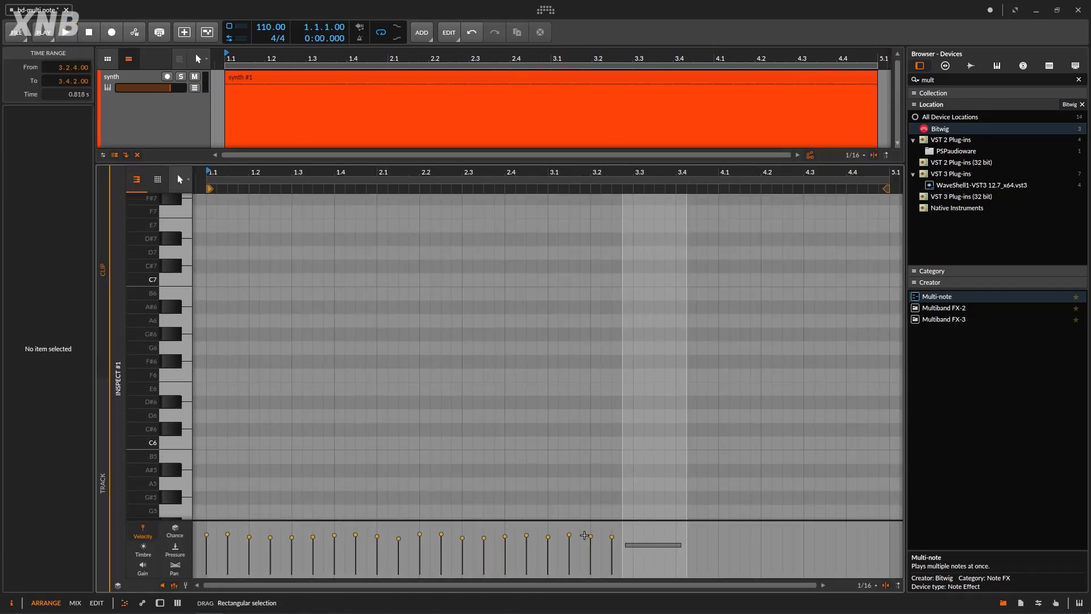
{"action": "left_click_drag", "start_coordinate": [681, 547], "coordinate": [203, 500]}
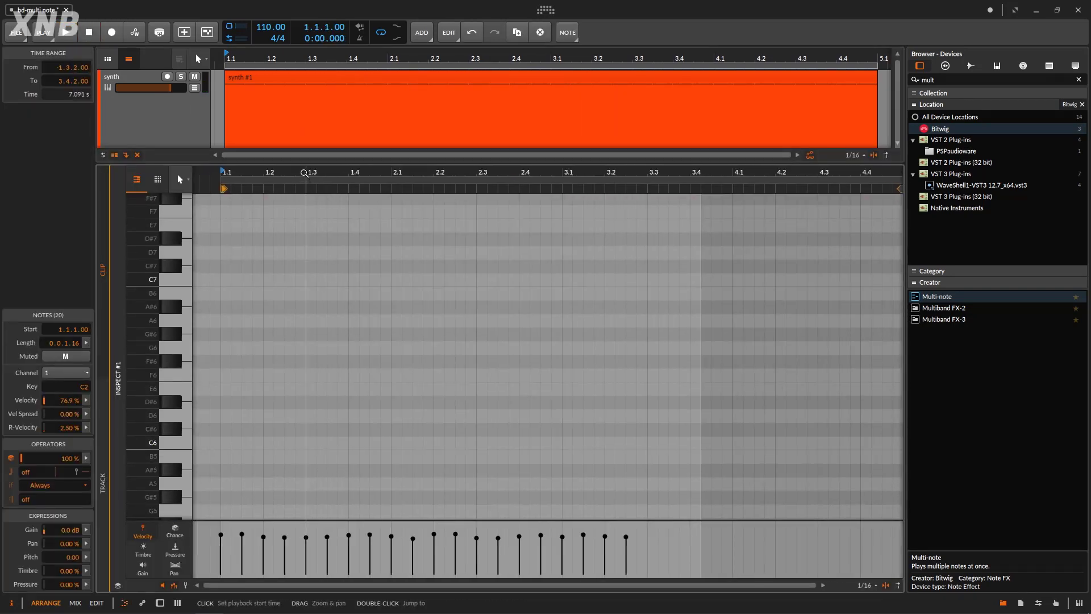
{"action": "left_click_drag", "start_coordinate": [302, 175], "coordinate": [301, 187]}
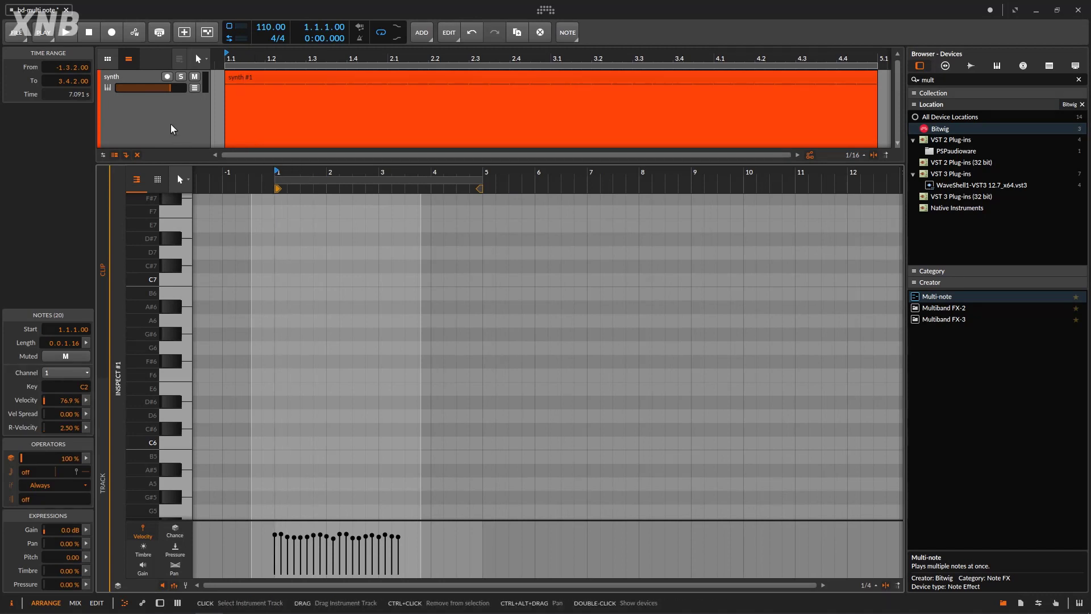
{"action": "double_click", "coordinate": [169, 122]}
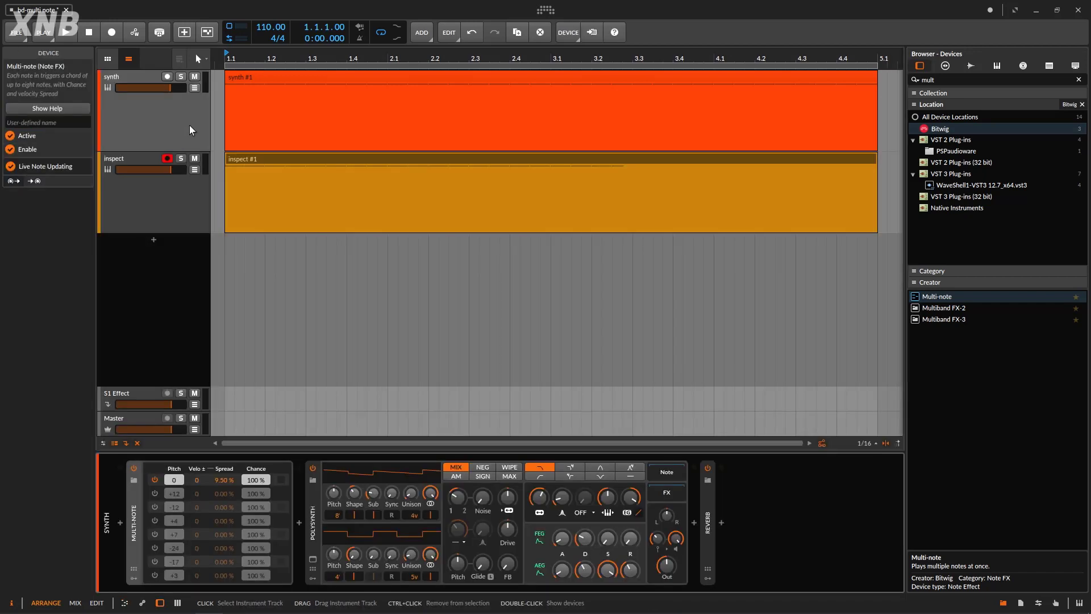
Reset the first note's velocity spread to its default, delete the inspect track's clip and select the synth clip
{"action": "double_click", "coordinate": [224, 480]}
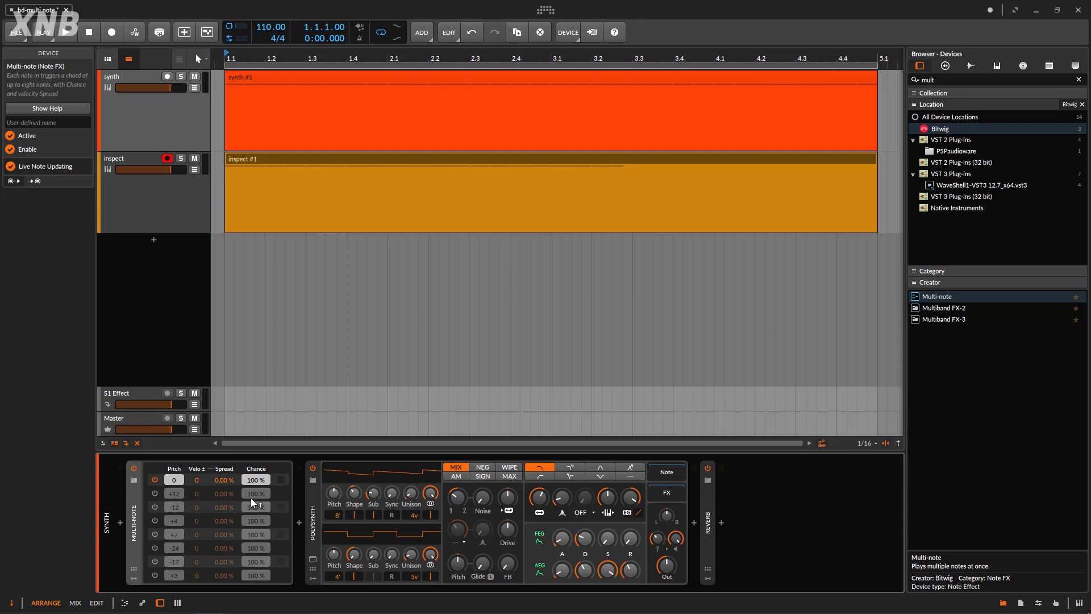
{"action": "left_click", "coordinate": [383, 158]}
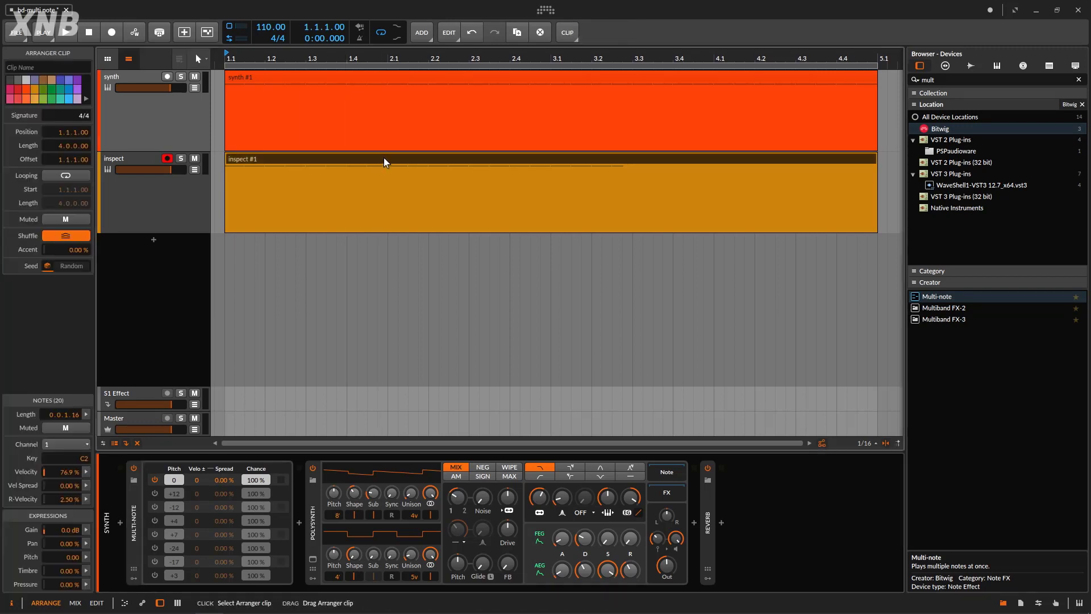
{"action": "key", "text": "Delete"}
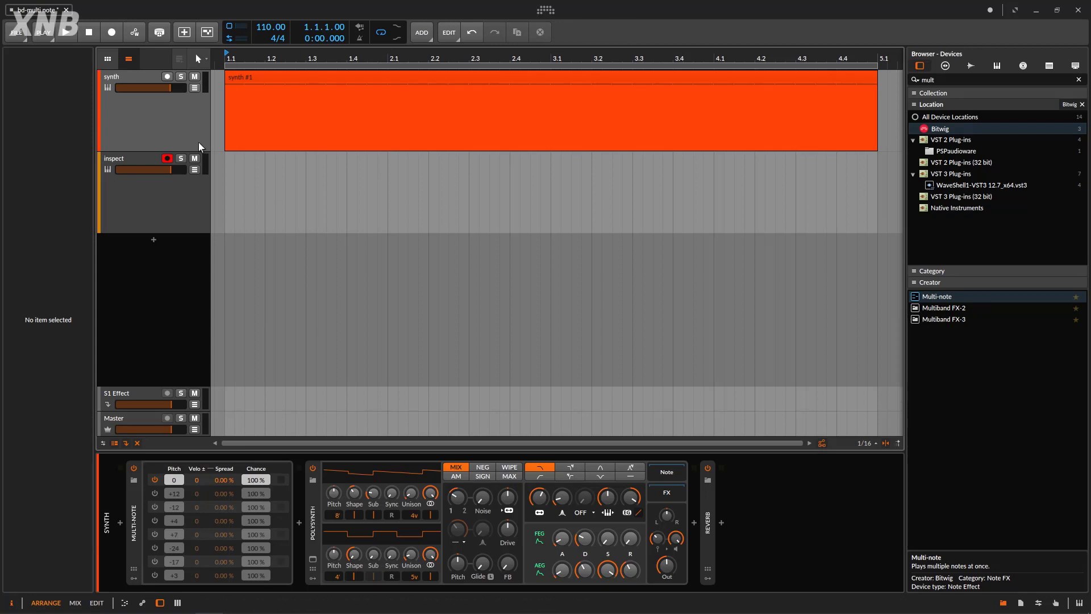
{"action": "left_click", "coordinate": [254, 80]}
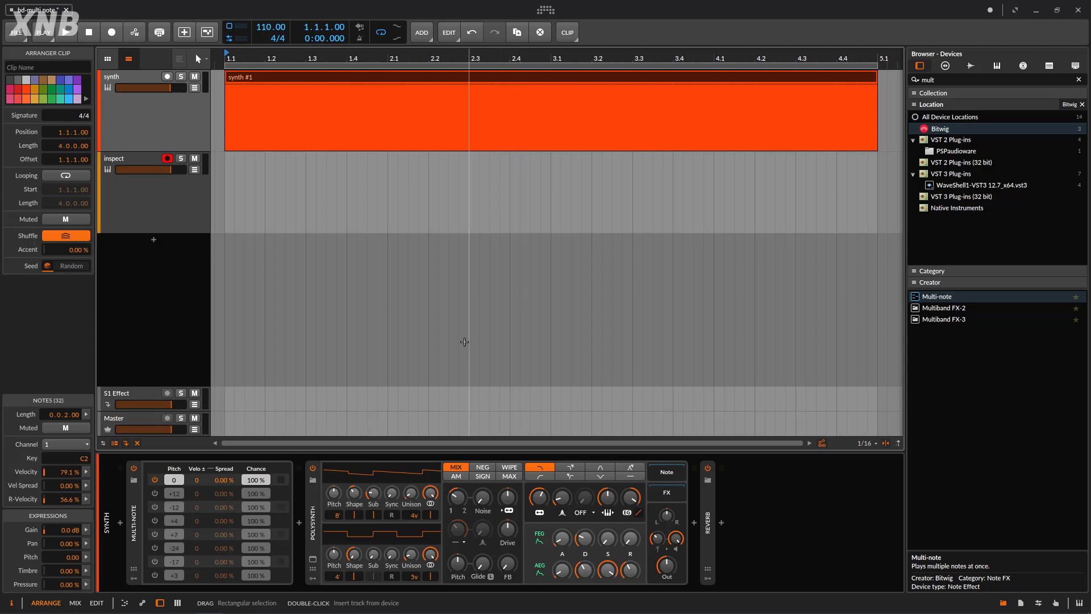
Set the first note's chance to 50 % and record the resulting notes onto the inspect track
{"action": "left_click_drag", "start_coordinate": [254, 481], "coordinate": [254, 500]}
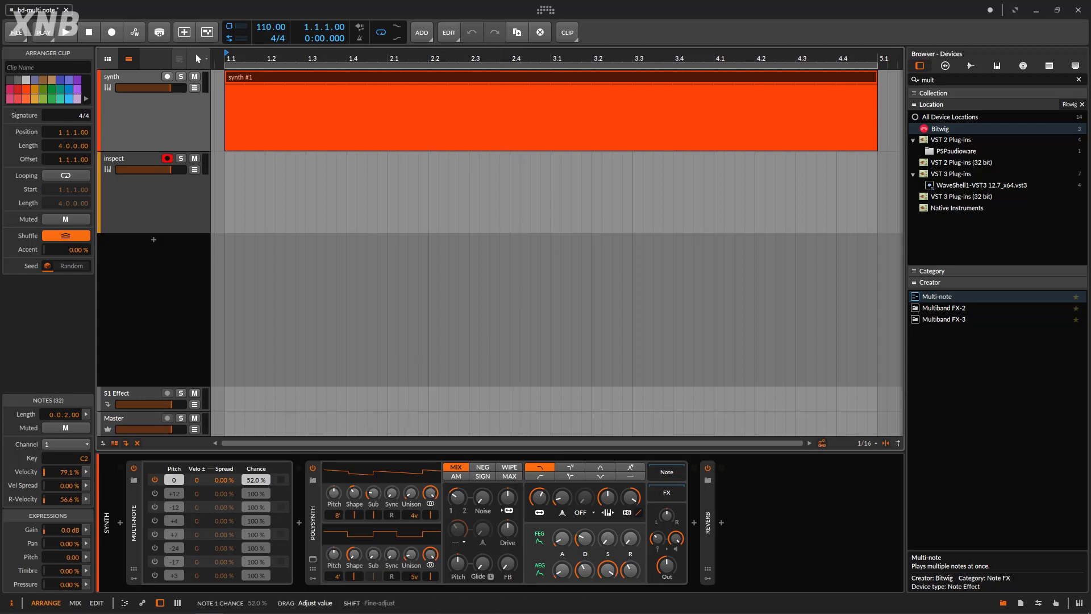
{"action": "left_click_drag", "start_coordinate": [255, 501], "coordinate": [254, 501]}
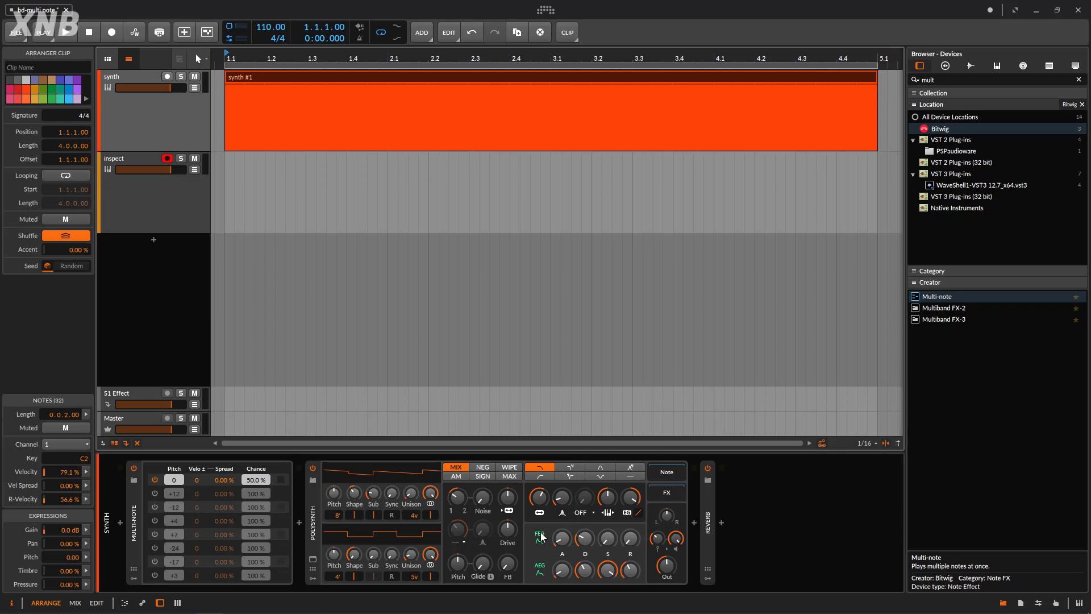
{"action": "left_click", "coordinate": [113, 34]}
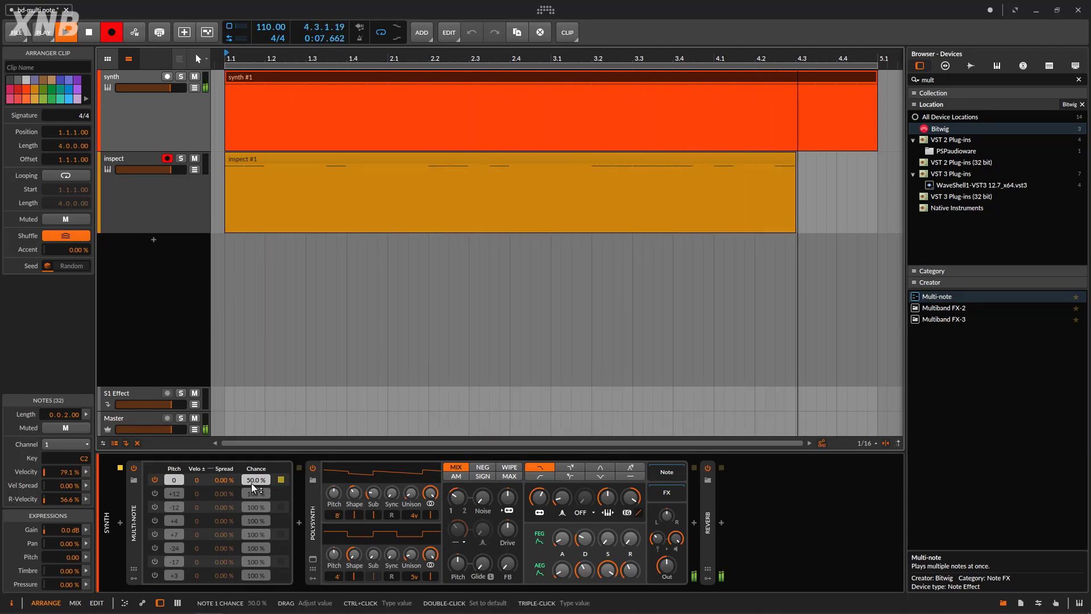
{"action": "left_click", "coordinate": [91, 34]}
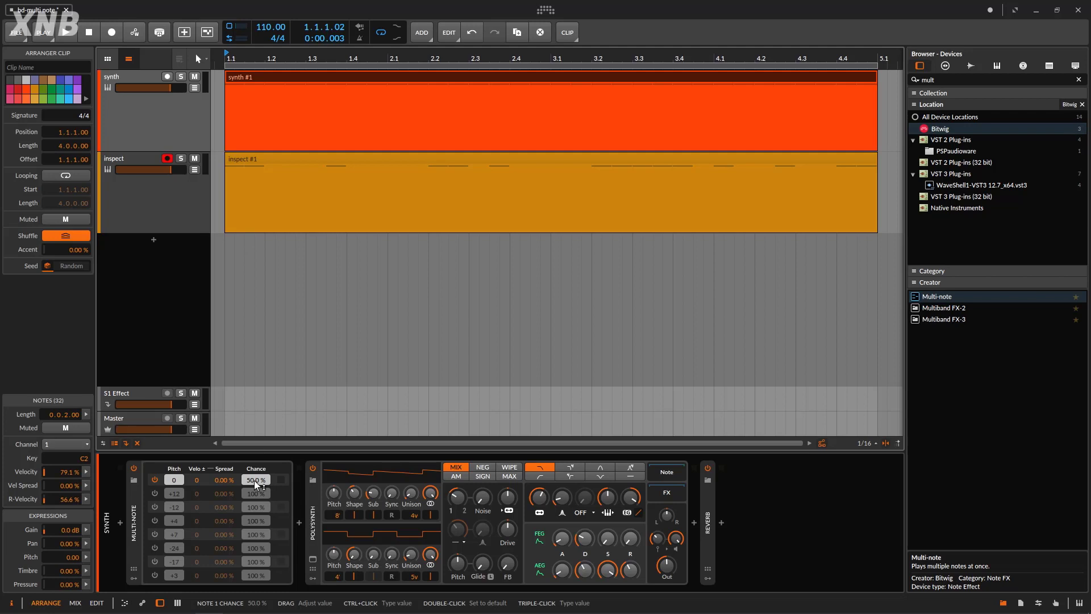
Replace the inspect clip with a new recording made with the first note's chance set to 91 %
{"action": "left_click", "coordinate": [495, 159]}
{"action": "key", "text": "Delete"}
{"action": "left_click_drag", "start_coordinate": [250, 480], "coordinate": [250, 464]}
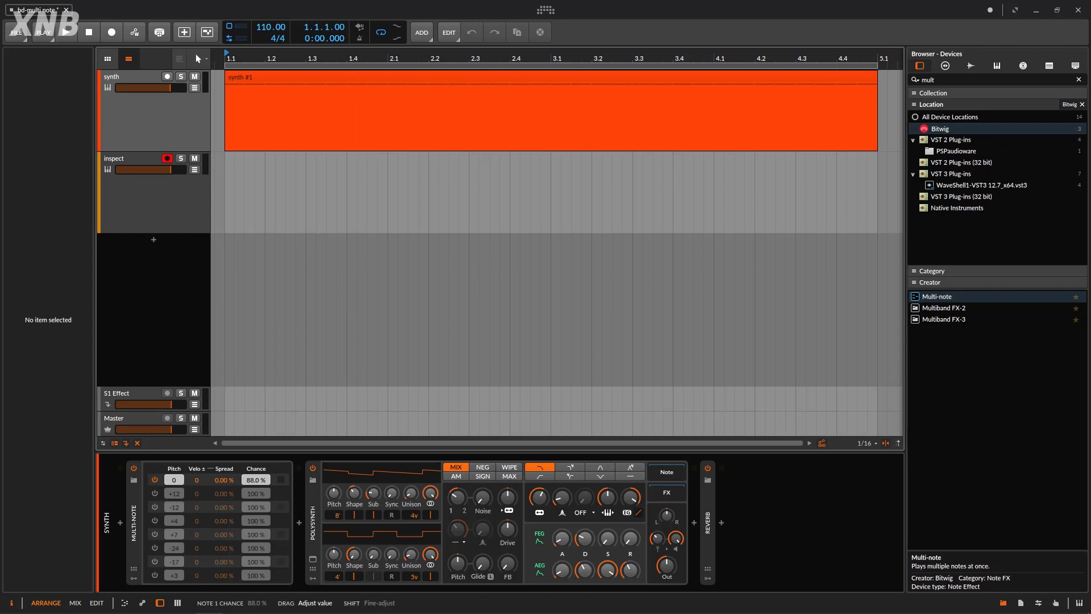
{"action": "left_click", "coordinate": [108, 34]}
{"action": "key", "text": "space"}
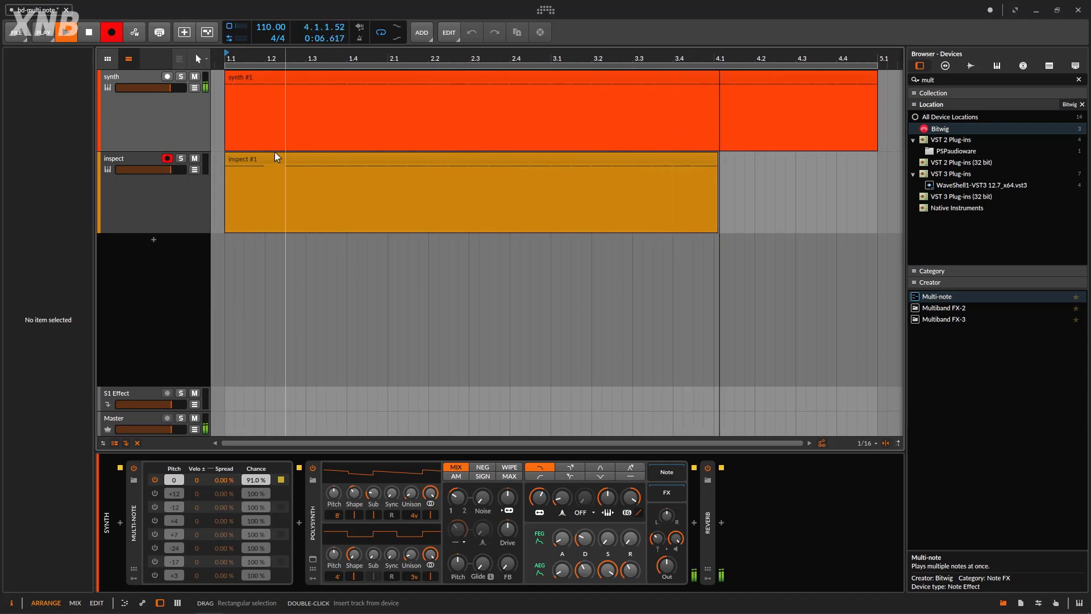
{"action": "left_click", "coordinate": [90, 33]}
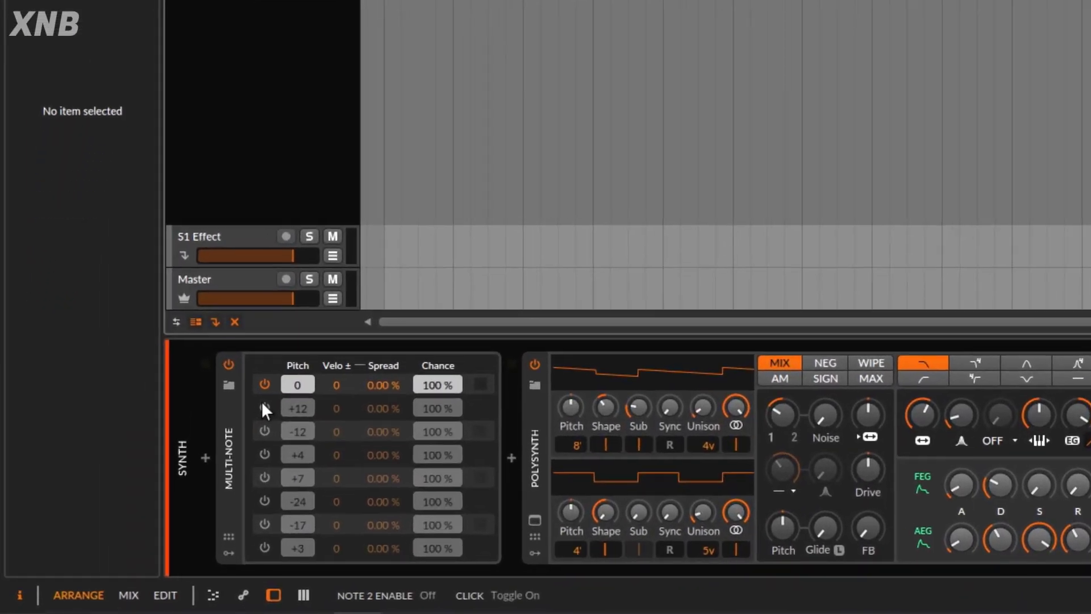
Enable Multi-note's second to fifth notes and play back the resulting chord
{"action": "left_click", "coordinate": [155, 494]}
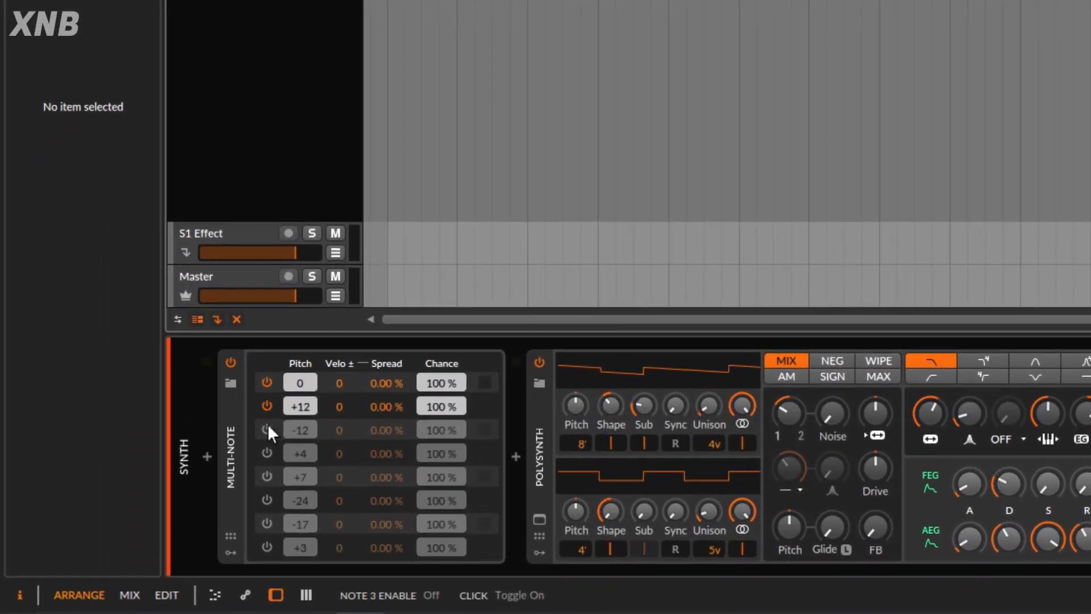
{"action": "left_click", "coordinate": [155, 507]}
{"action": "left_click", "coordinate": [267, 453]}
{"action": "left_click", "coordinate": [267, 475]}
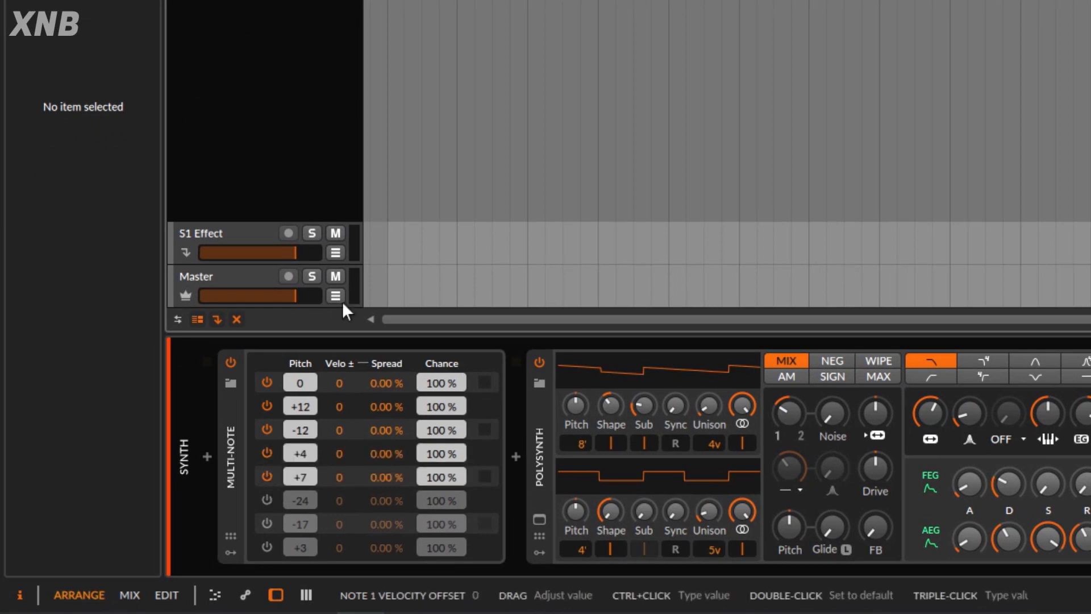
{"action": "key", "text": "space"}
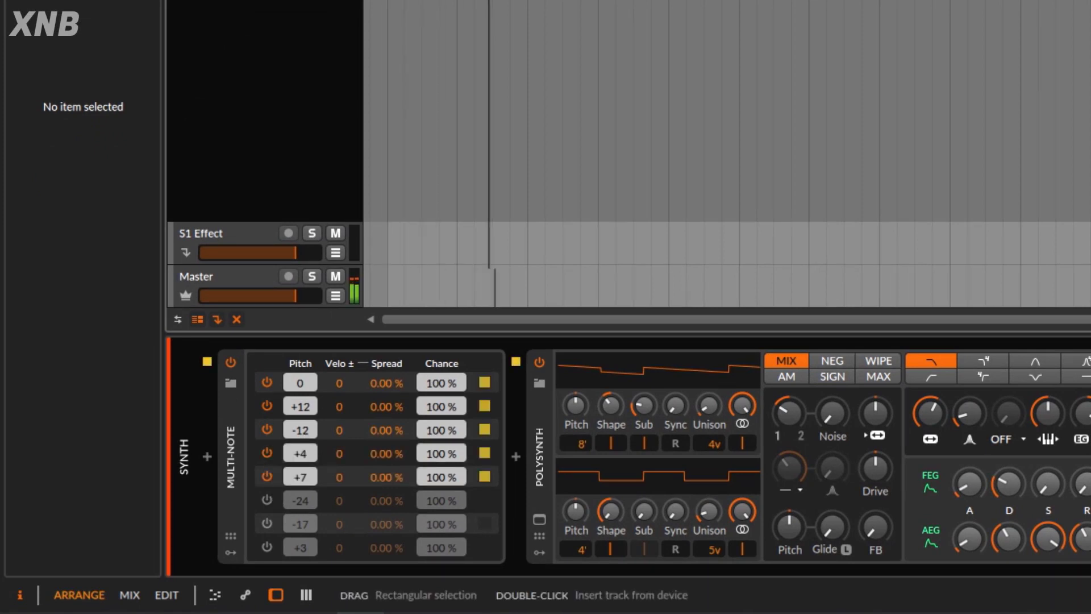
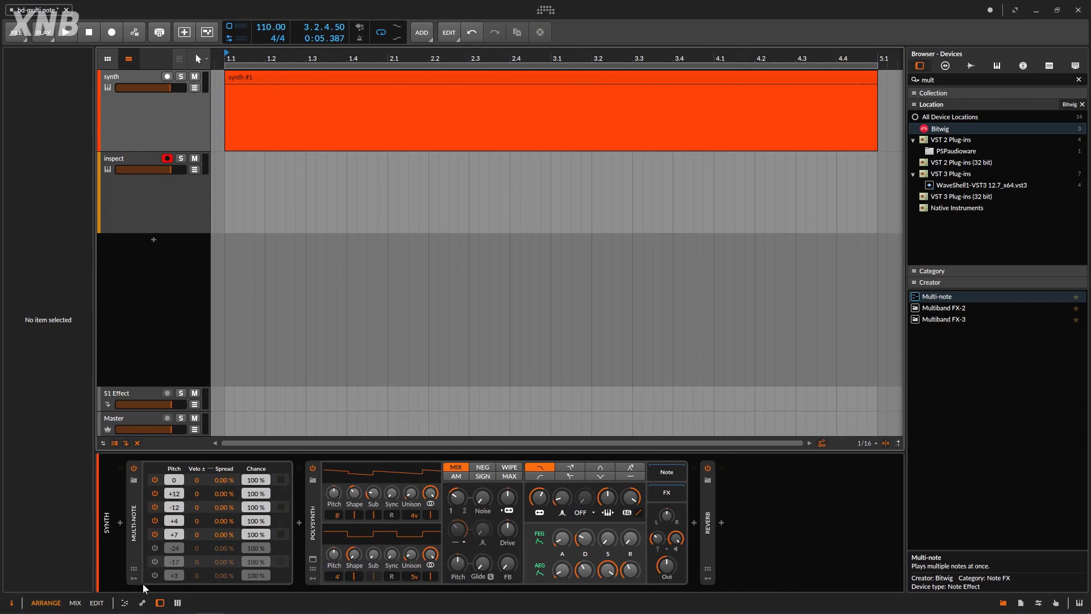
Add a Beat LFO modulator to Multi-note and set the velocity offsets of notes 2 to 5 to -22, -26, -14 and -16
{"action": "left_click", "coordinate": [135, 578]}
{"action": "left_click", "coordinate": [153, 479]}
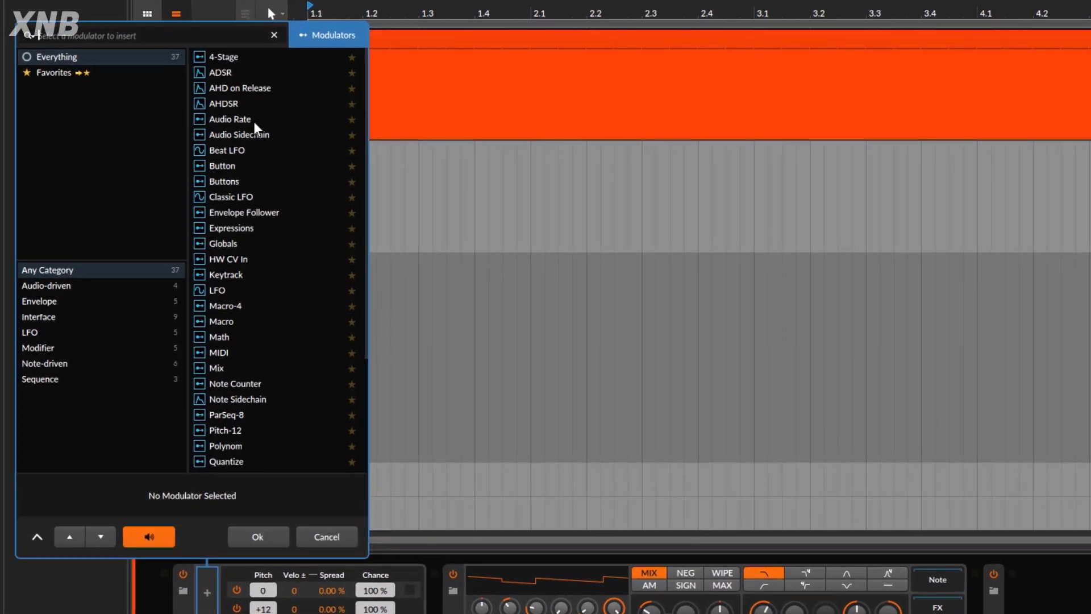
{"action": "left_click", "coordinate": [234, 150]}
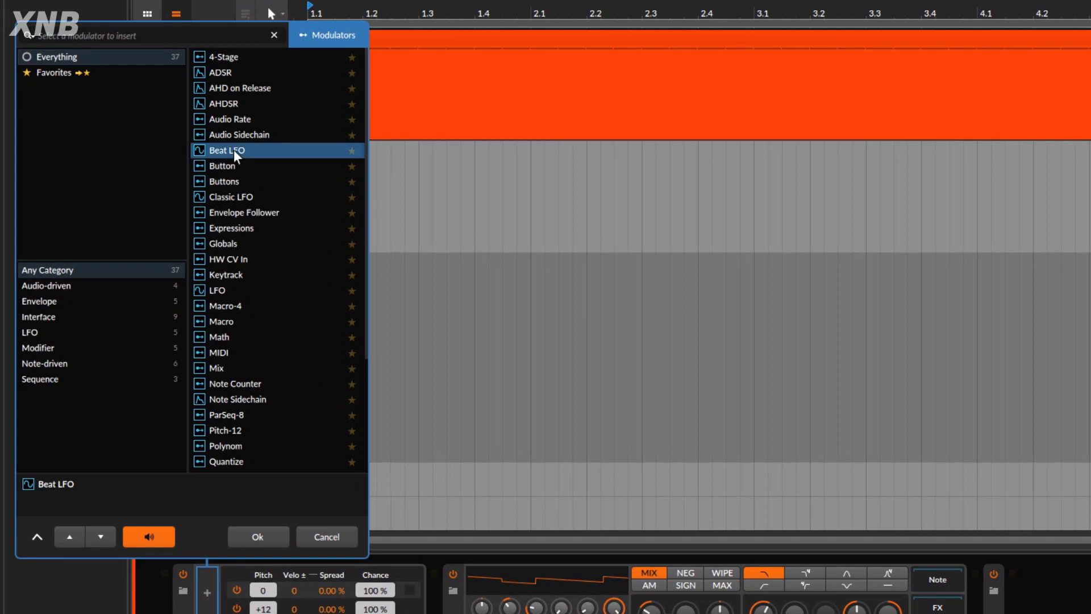
{"action": "left_click", "coordinate": [263, 537]}
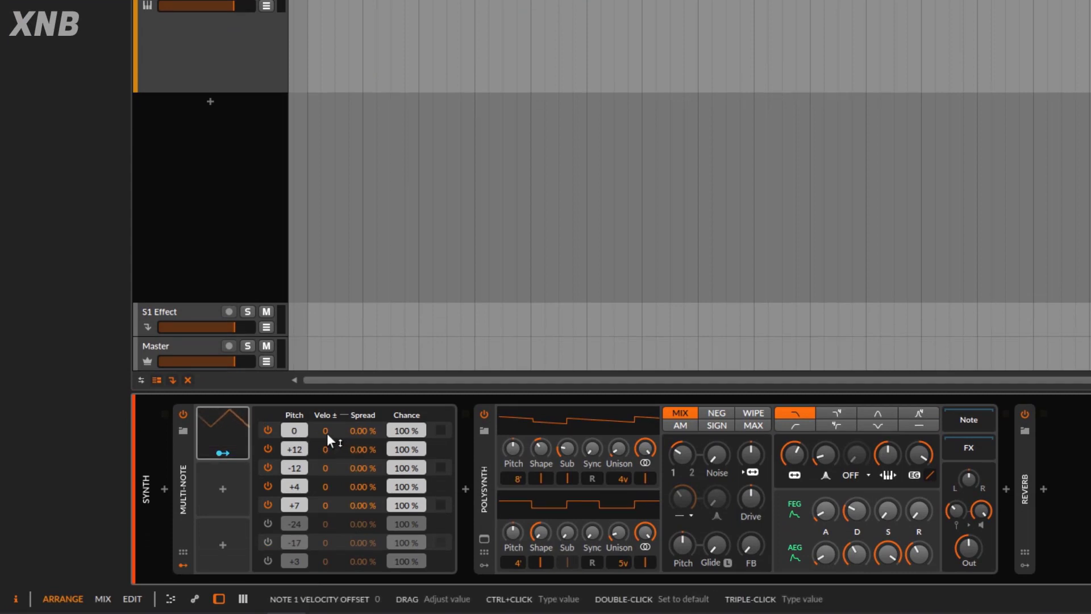
{"action": "mouse_move", "coordinate": [323, 467]}
{"action": "left_mouse_down"}
{"action": "mouse_move", "coordinate": [332, 483]}
{"action": "mouse_move", "coordinate": [330, 466]}
{"action": "left_mouse_up"}
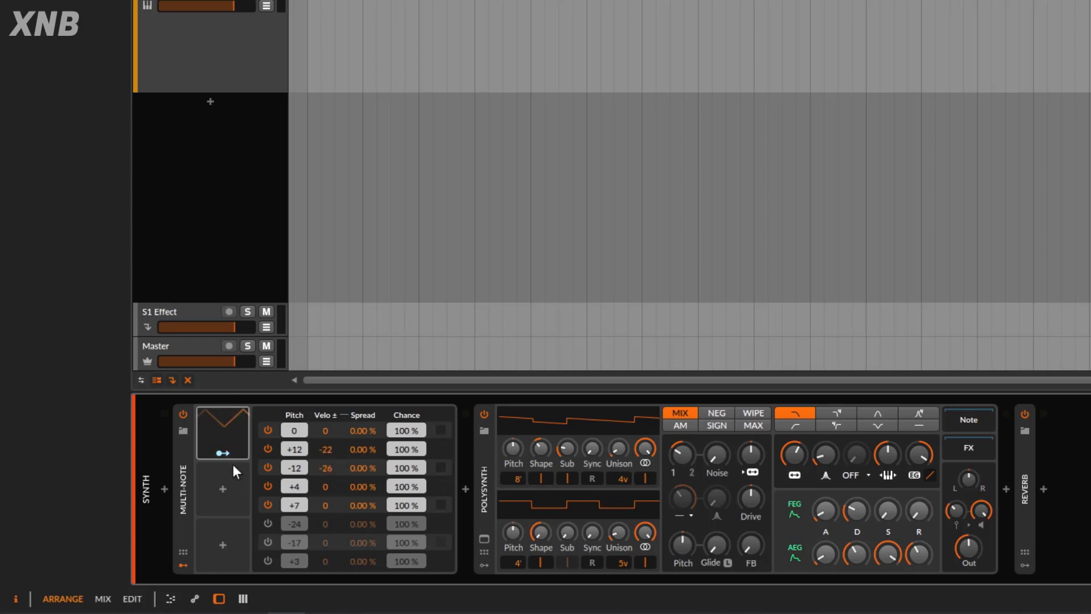
{"action": "left_click_drag", "start_coordinate": [340, 498], "coordinate": [340, 507]}
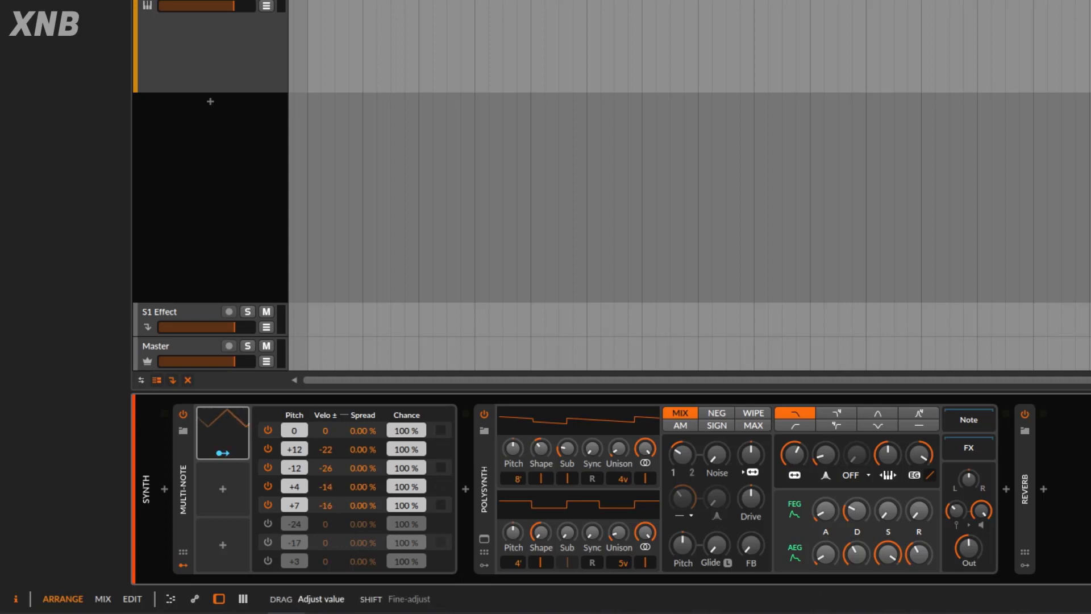
Modulate the fourth and fifth notes' pitch with the Beat LFO by +15.30 and +12.40, and play back the chord
{"action": "left_click", "coordinate": [223, 453]}
{"action": "mouse_move", "coordinate": [301, 490]}
{"action": "left_mouse_down"}
{"action": "mouse_move", "coordinate": [301, 472]}
{"action": "mouse_move", "coordinate": [295, 492]}
{"action": "left_mouse_up"}
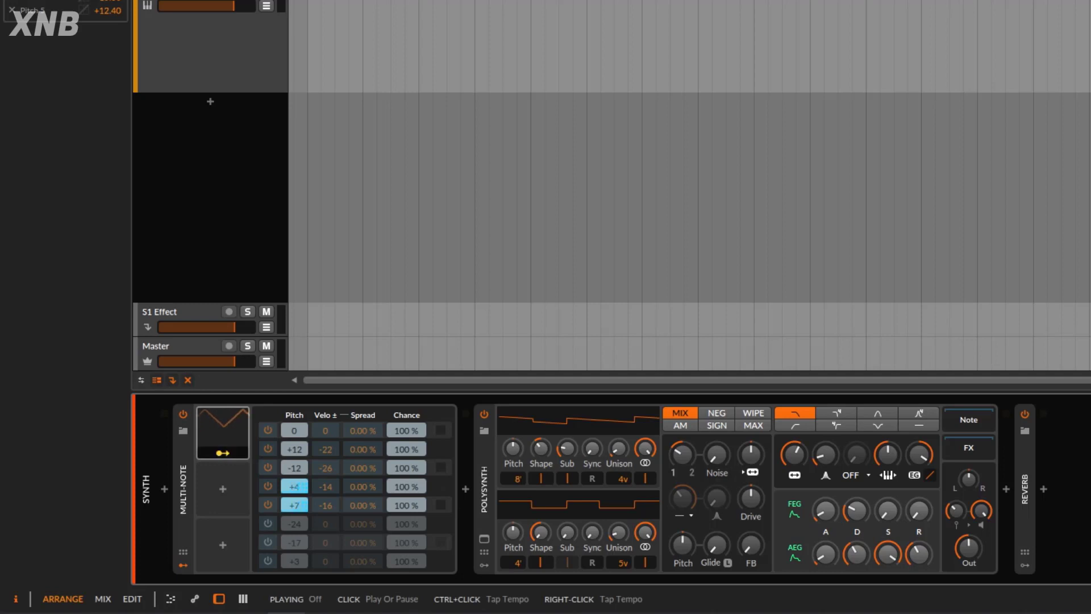
{"action": "key", "text": "space"}
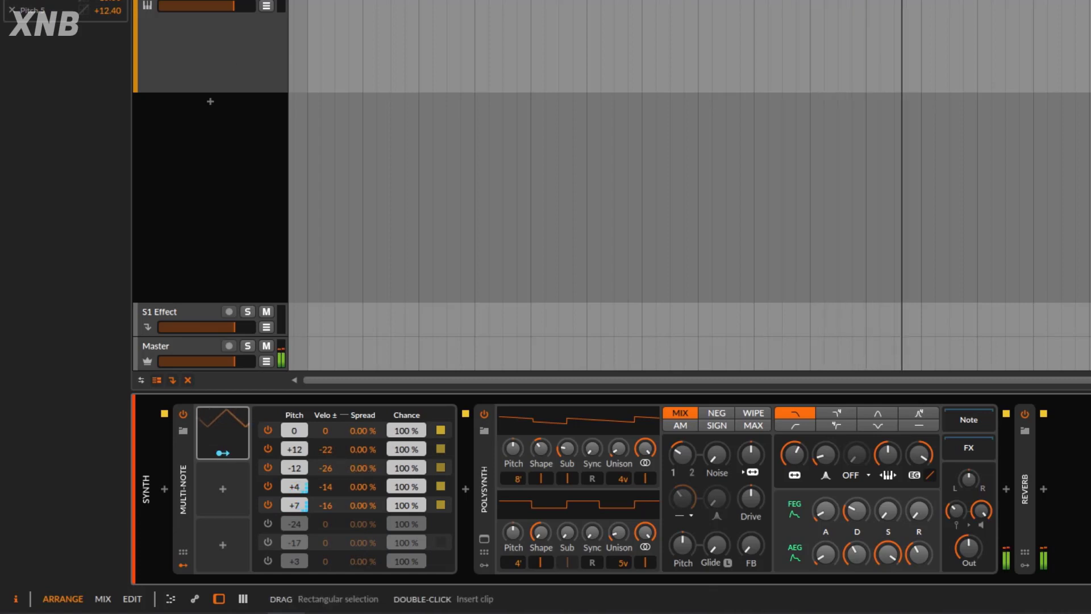
{"action": "key", "text": "space"}
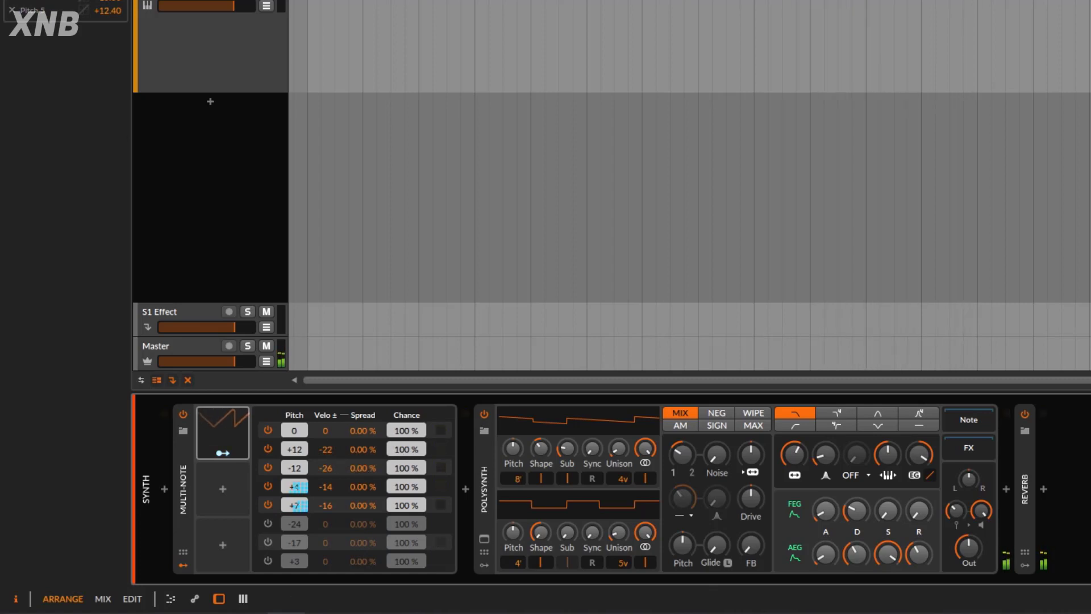
Modulate the third and second notes' velocity offset with the Beat LFO by -10.95 and -15.80, and play back the chord
{"action": "left_click", "coordinate": [219, 453]}
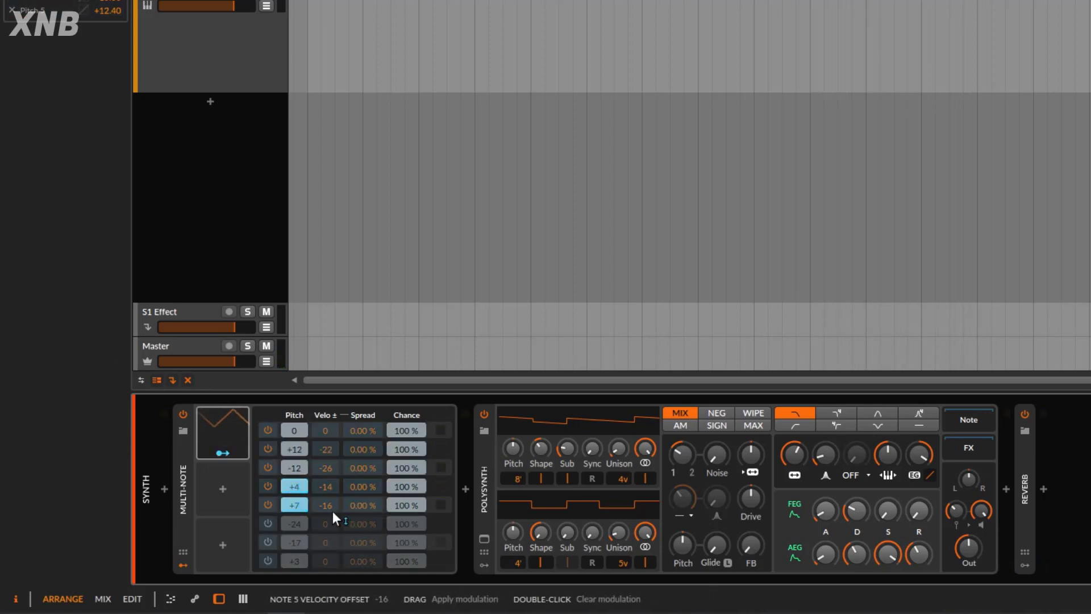
{"action": "left_click_drag", "start_coordinate": [336, 473], "coordinate": [335, 489]}
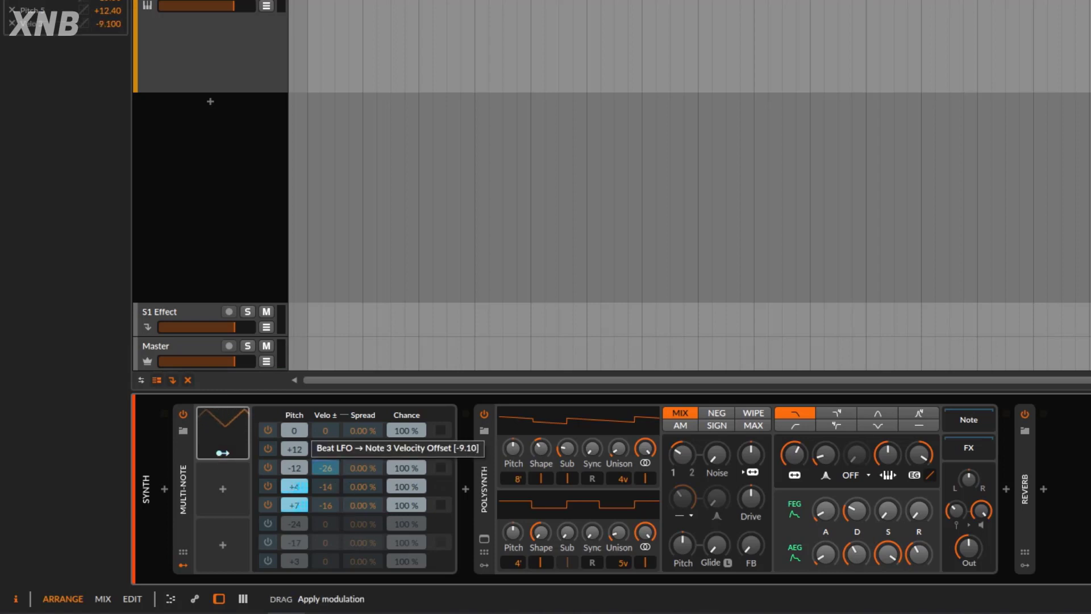
{"action": "mouse_move", "coordinate": [328, 449]}
{"action": "left_mouse_down"}
{"action": "mouse_move", "coordinate": [327, 463]}
{"action": "mouse_move", "coordinate": [329, 439]}
{"action": "left_mouse_up"}
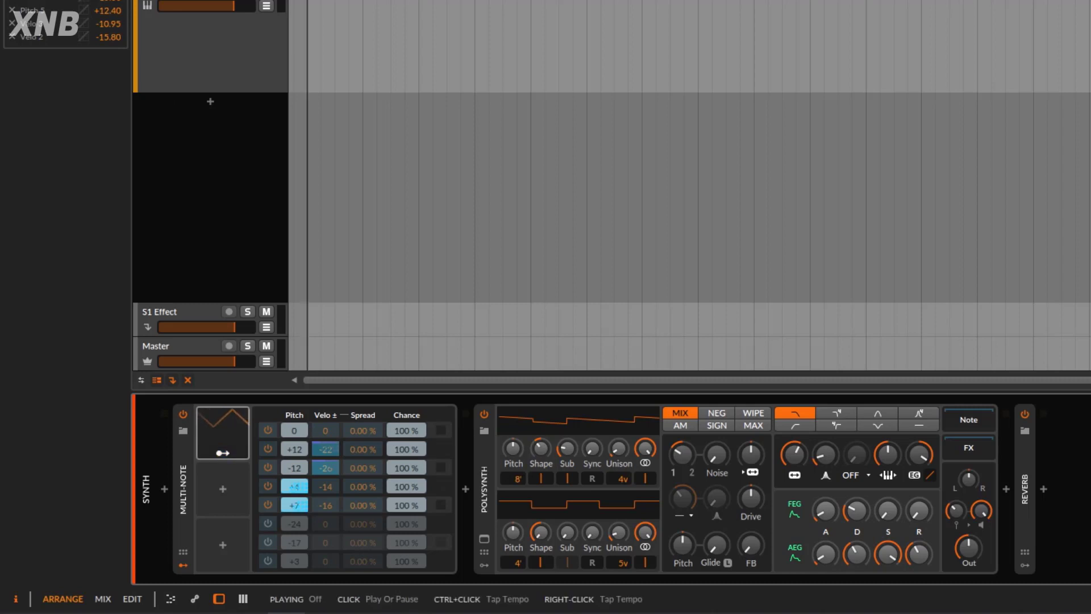
{"action": "key", "text": "space"}
{"action": "left_click", "coordinate": [222, 452]}
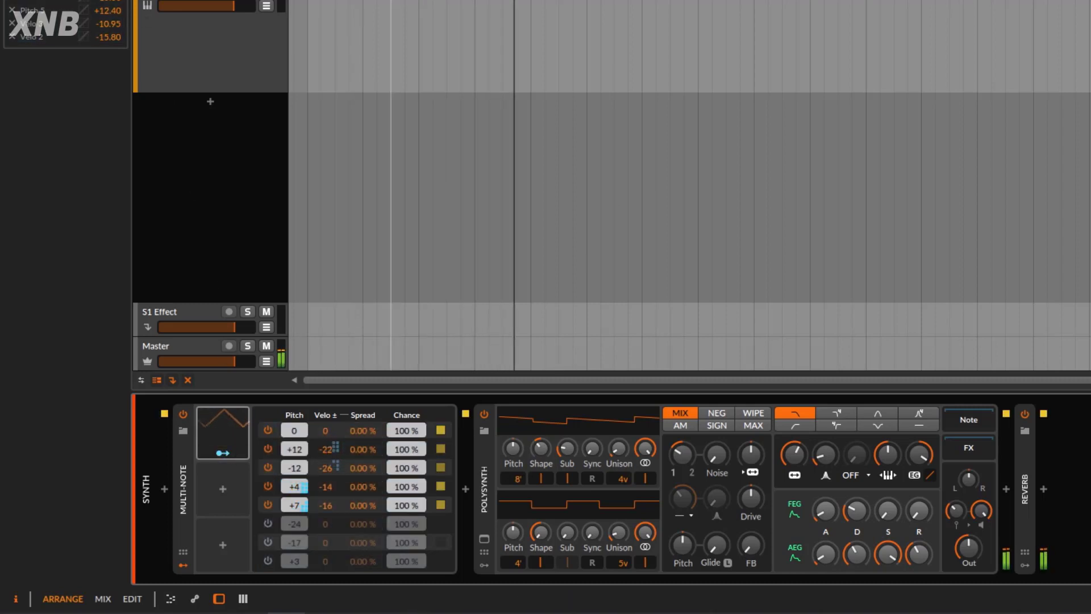
{"action": "key", "text": "space"}
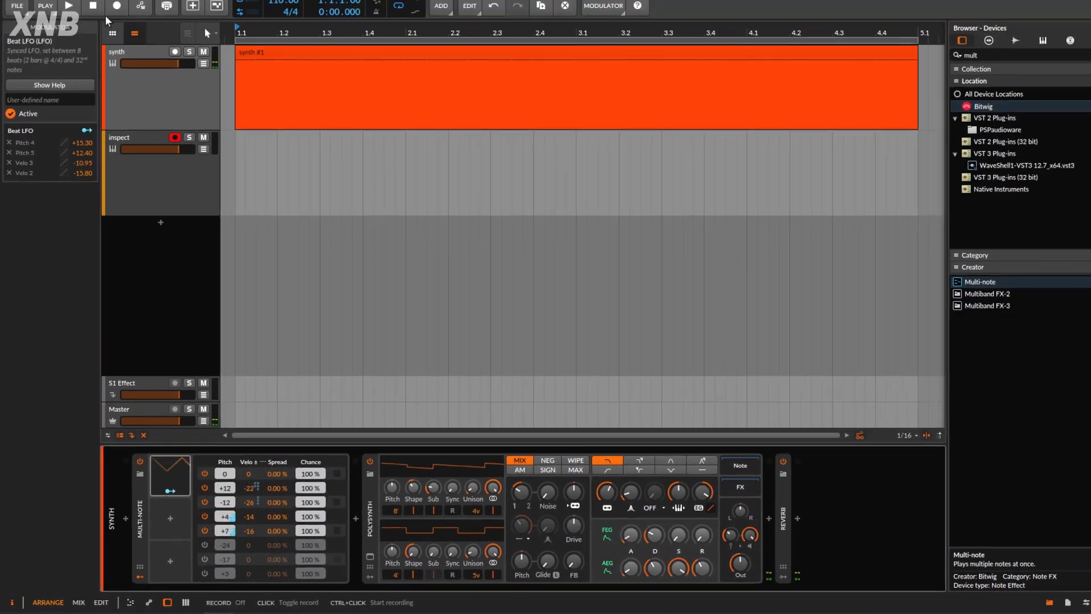
Record the chord with modulated pitches and velocities onto the inspect track and examine the recorded notes
{"action": "left_click", "coordinate": [117, 6]}
{"action": "left_click", "coordinate": [69, 6]}
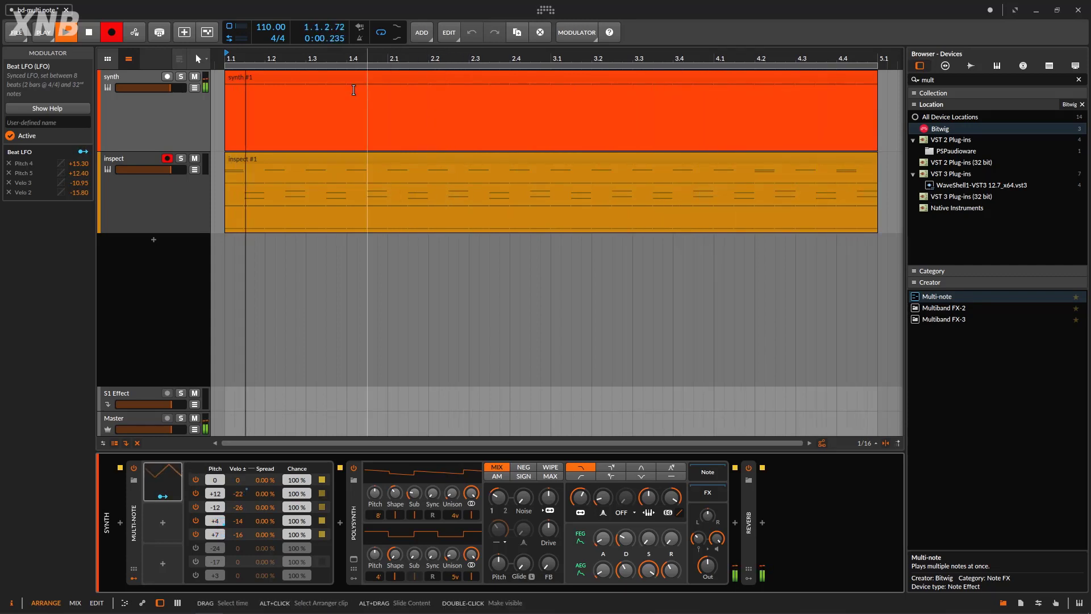
{"action": "key", "text": "space"}
{"action": "double_click", "coordinate": [380, 161]}
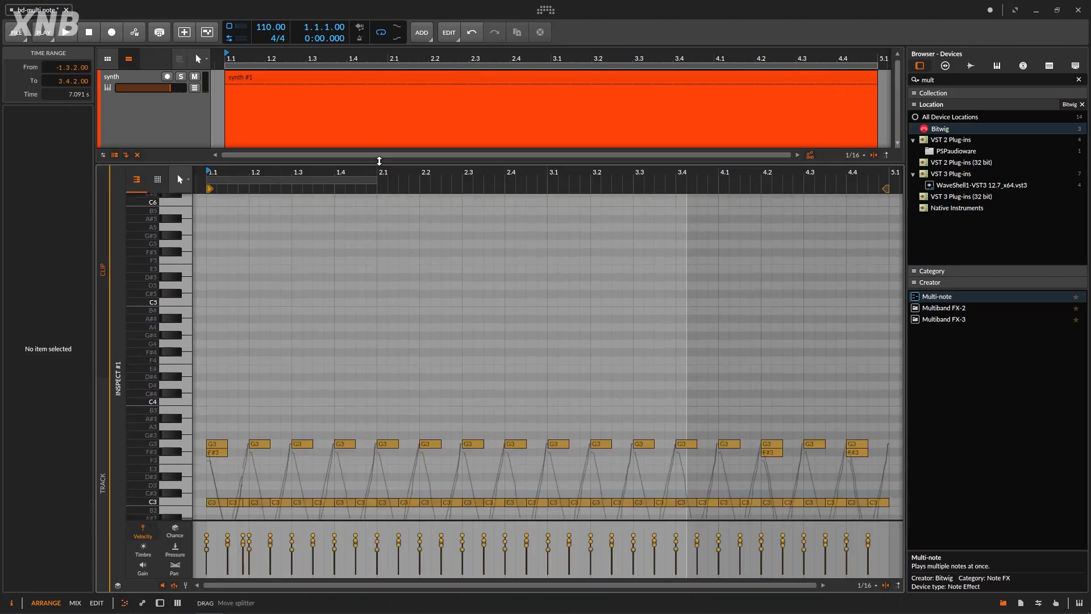
{"action": "scroll", "coordinate": [479, 295], "scroll_direction": "down", "scroll_amount": 5}
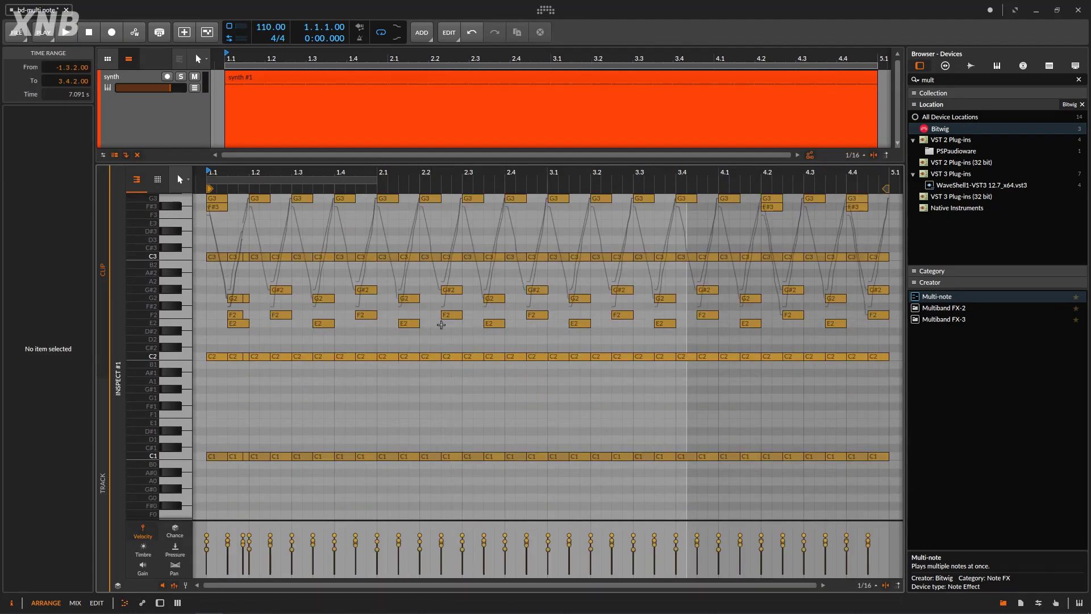
{"action": "left_click_drag", "start_coordinate": [380, 172], "coordinate": [430, 183]}
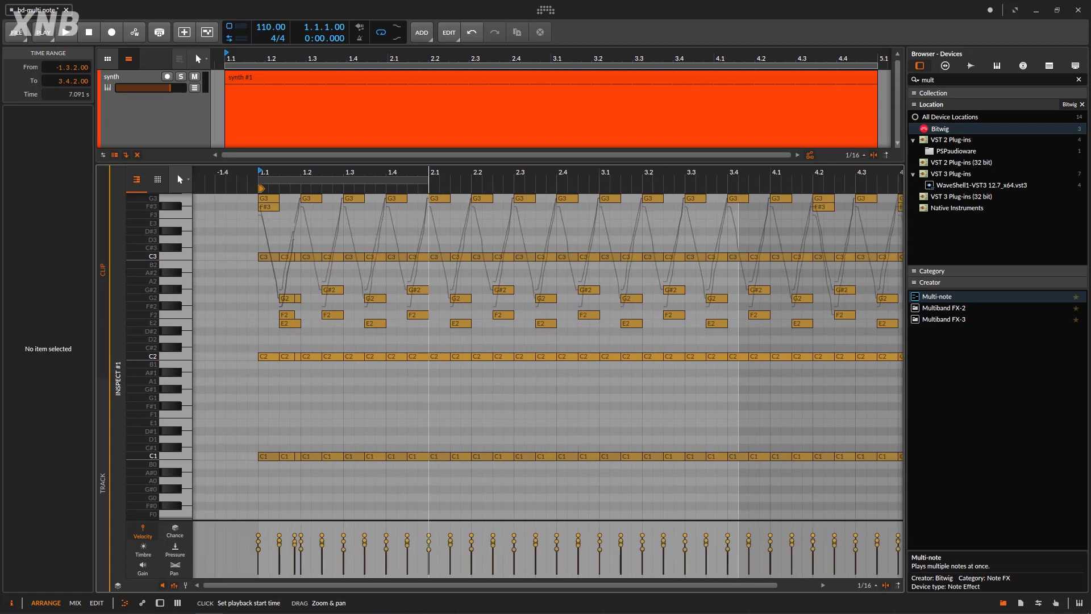
{"action": "scroll", "coordinate": [410, 292], "scroll_direction": "up", "scroll_amount": 2}
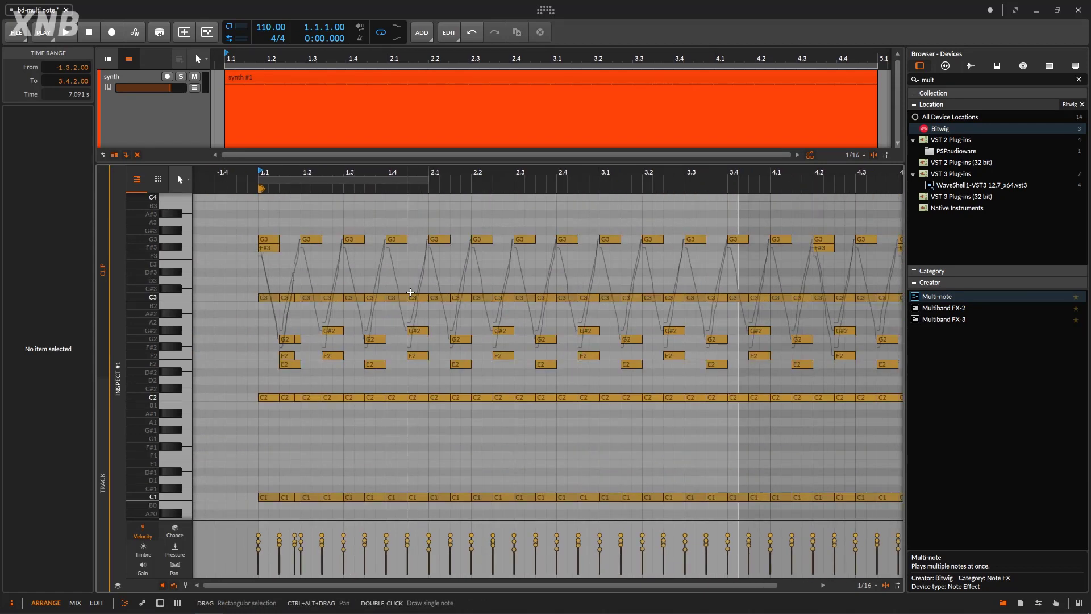
{"action": "key", "text": "d"}
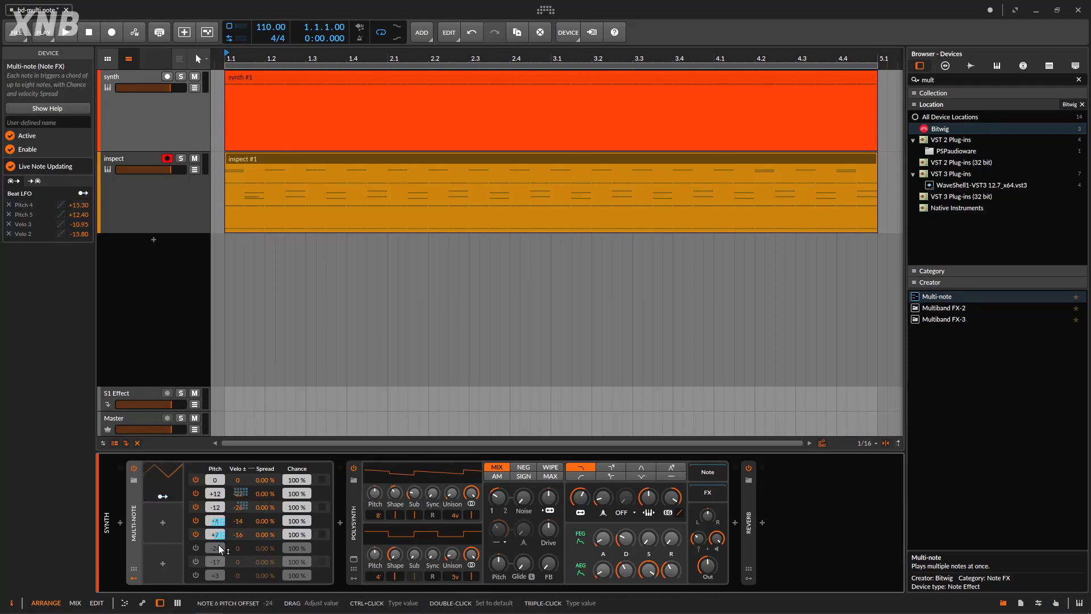
Delete the inspect track's clip and check the first note of the synth clip
{"action": "left_click", "coordinate": [289, 162]}
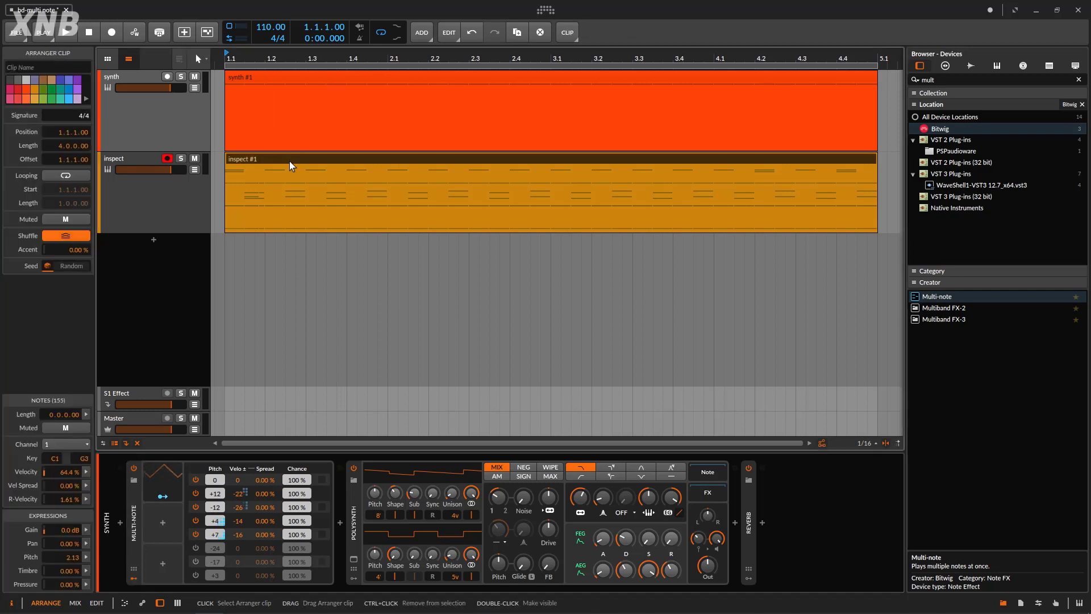
{"action": "key", "text": "Delete"}
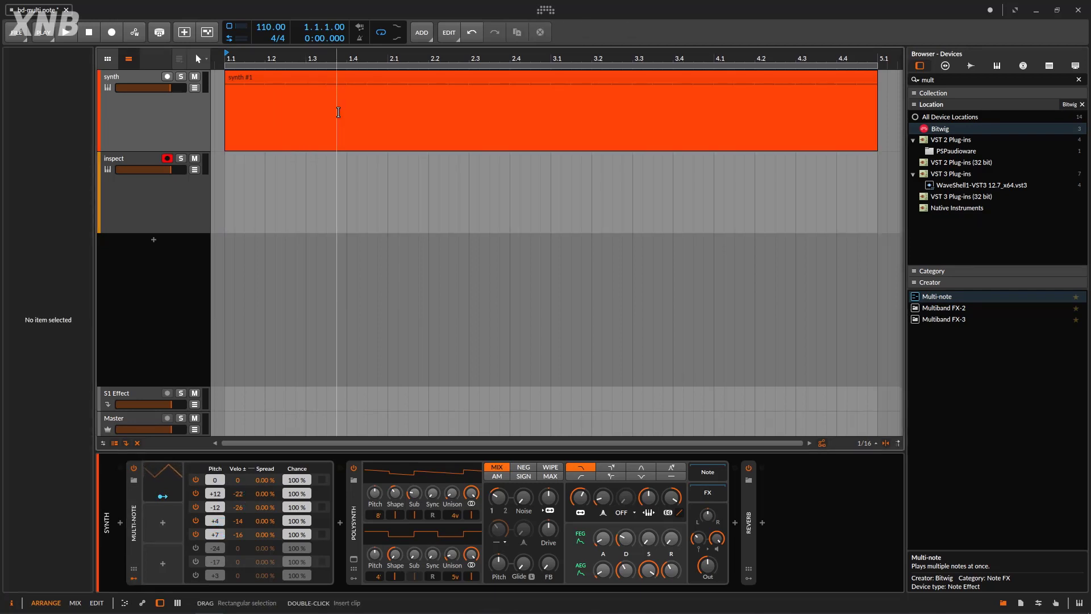
{"action": "double_click", "coordinate": [322, 78]}
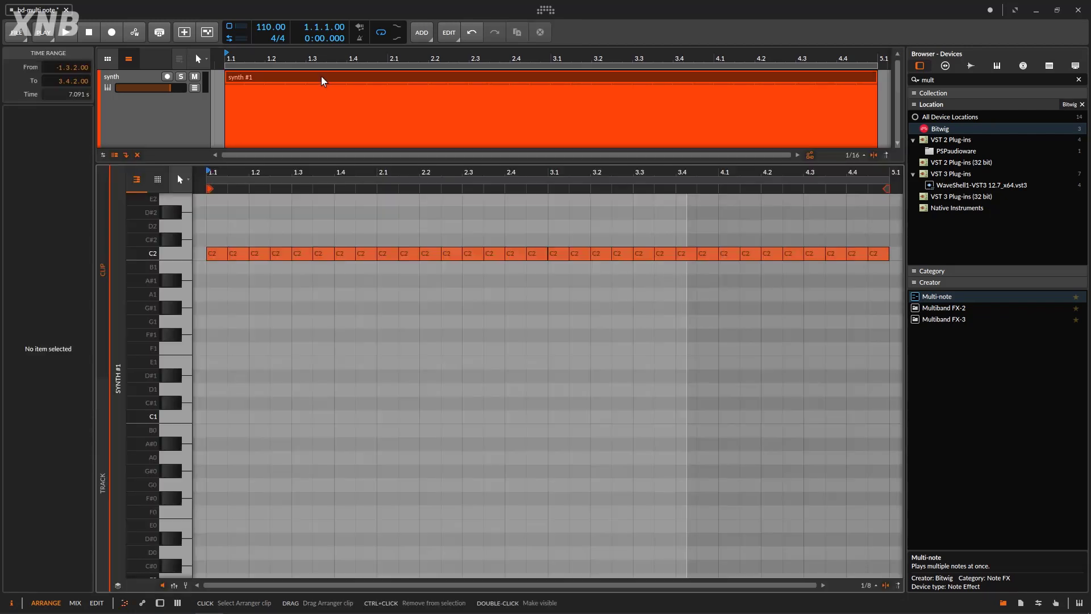
{"action": "left_click", "coordinate": [214, 254]}
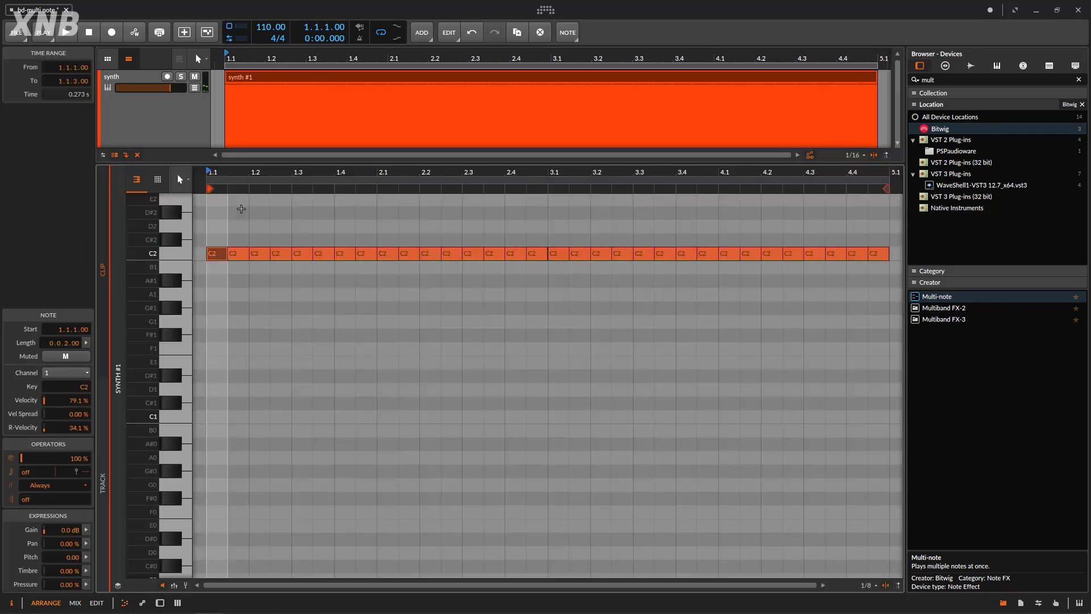
{"action": "left_click", "coordinate": [175, 127]}
{"action": "double_click", "coordinate": [196, 136]}
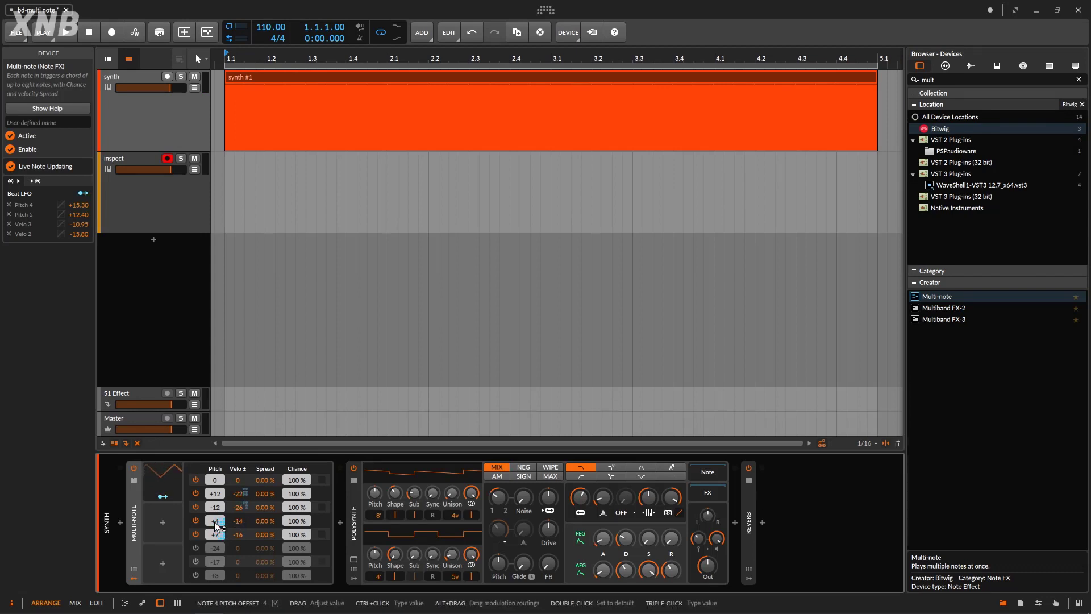
Record Multi-note's output onto the empty inspect track again and examine how the notes alternate in pitch
{"action": "left_click", "coordinate": [106, 34]}
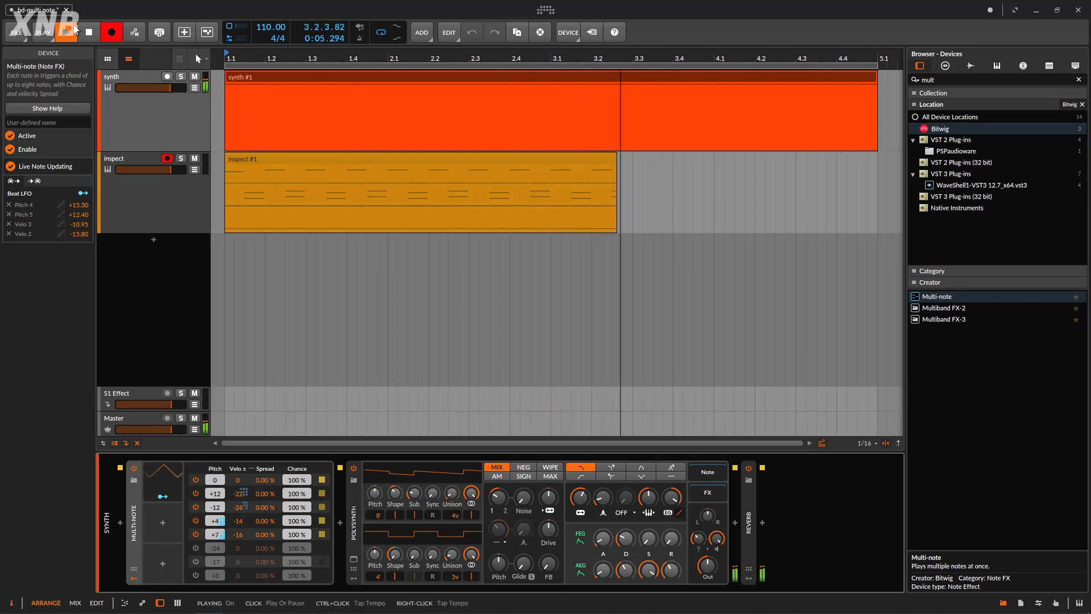
{"action": "left_click", "coordinate": [76, 29]}
{"action": "key", "text": "e"}
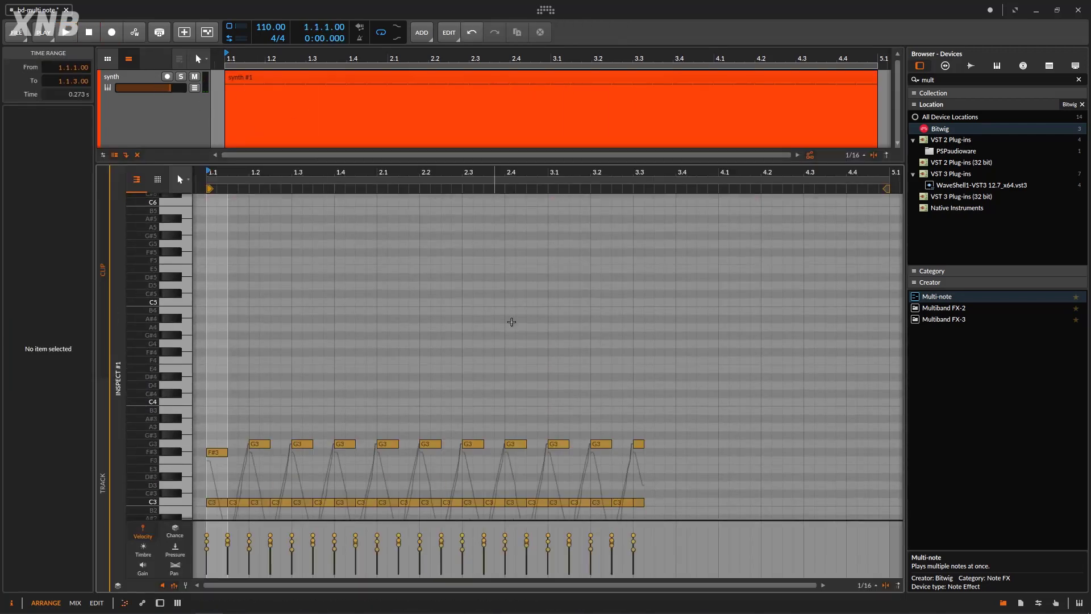
{"action": "scroll", "coordinate": [511, 321], "scroll_direction": "down", "scroll_amount": 4}
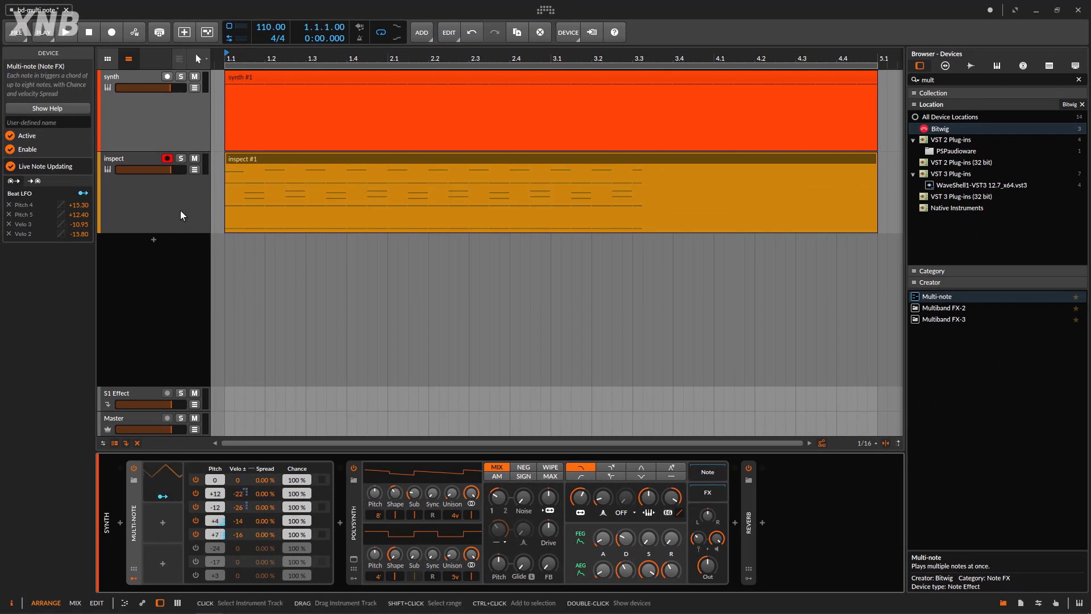
Switch Multi-note's Beat LFO to bipolar and delete the inspect track's clip
{"action": "left_click", "coordinate": [168, 466]}
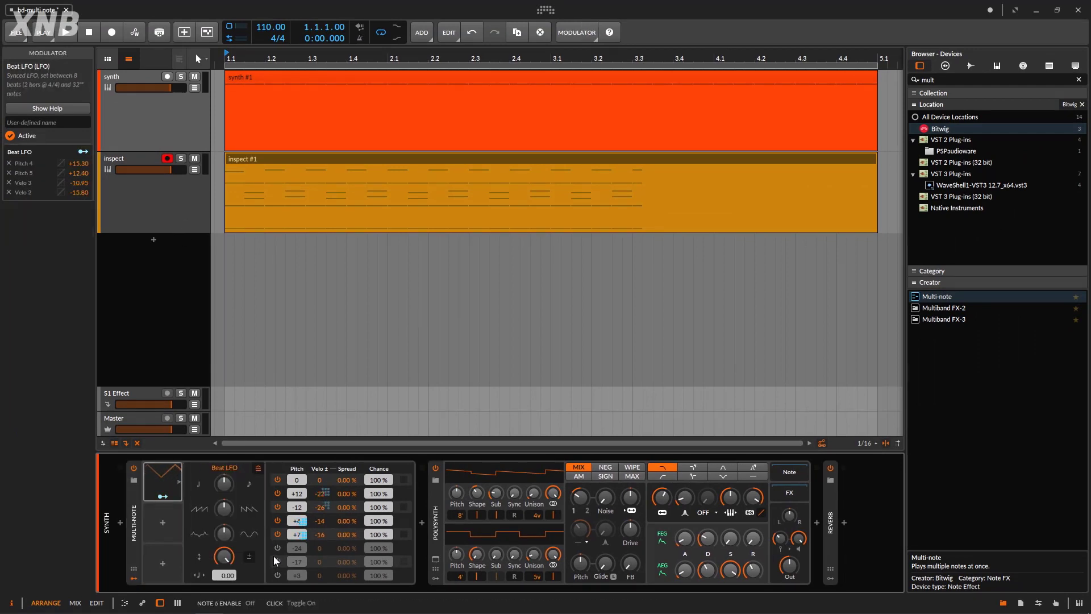
{"action": "left_click", "coordinate": [251, 557]}
{"action": "left_click", "coordinate": [368, 158]}
{"action": "key", "text": "Delete"}
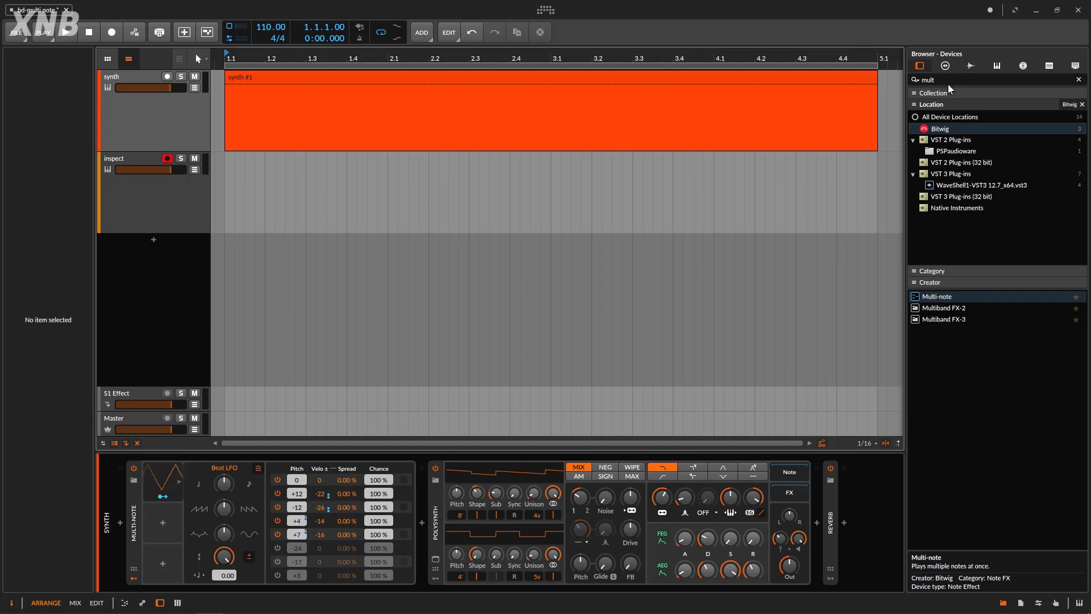
Find the Key Filter device and insert it between Multi-note and Polysynth on the synth track
{"action": "type", "text": "key"}
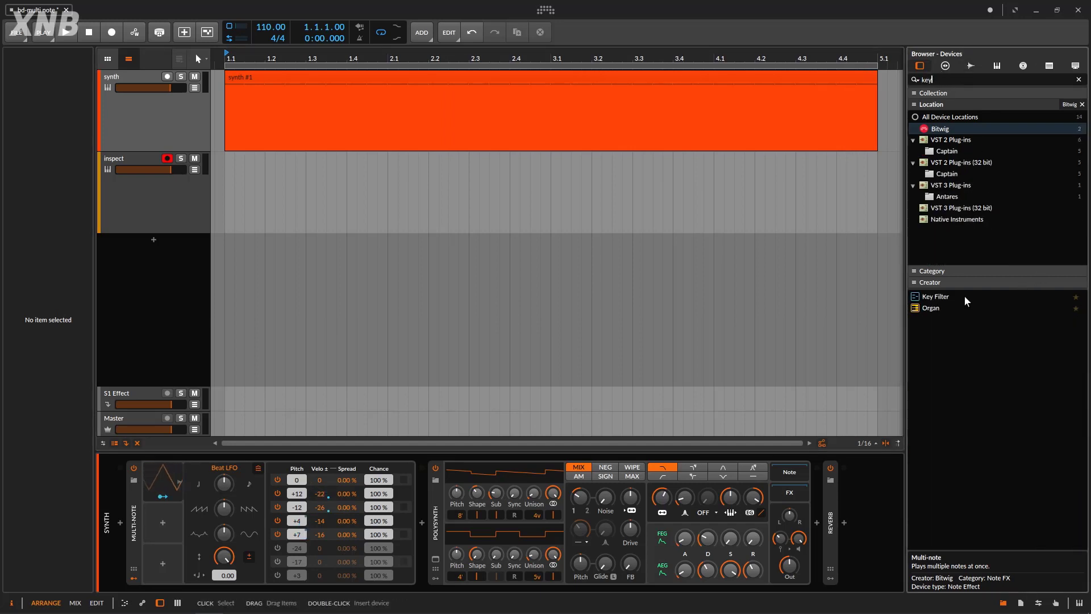
{"action": "left_click", "coordinate": [959, 298]}
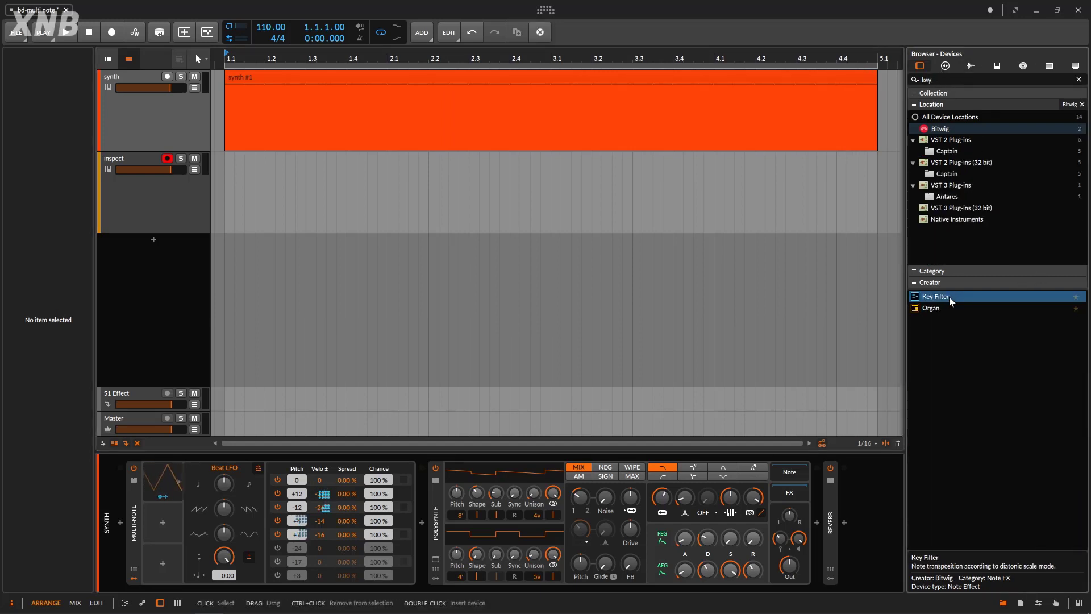
{"action": "left_click_drag", "start_coordinate": [950, 297], "coordinate": [506, 494]}
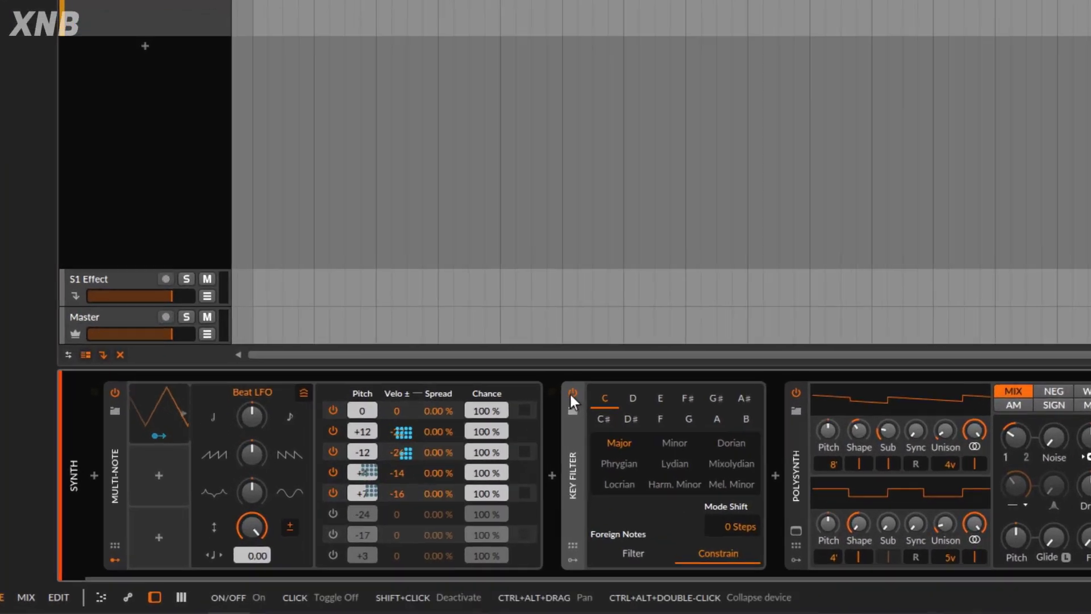
Set Key Filter's Foreign Notes mode to Filter and record the filtered notes onto the inspect track
{"action": "left_click", "coordinate": [572, 392]}
{"action": "left_click", "coordinate": [572, 392]}
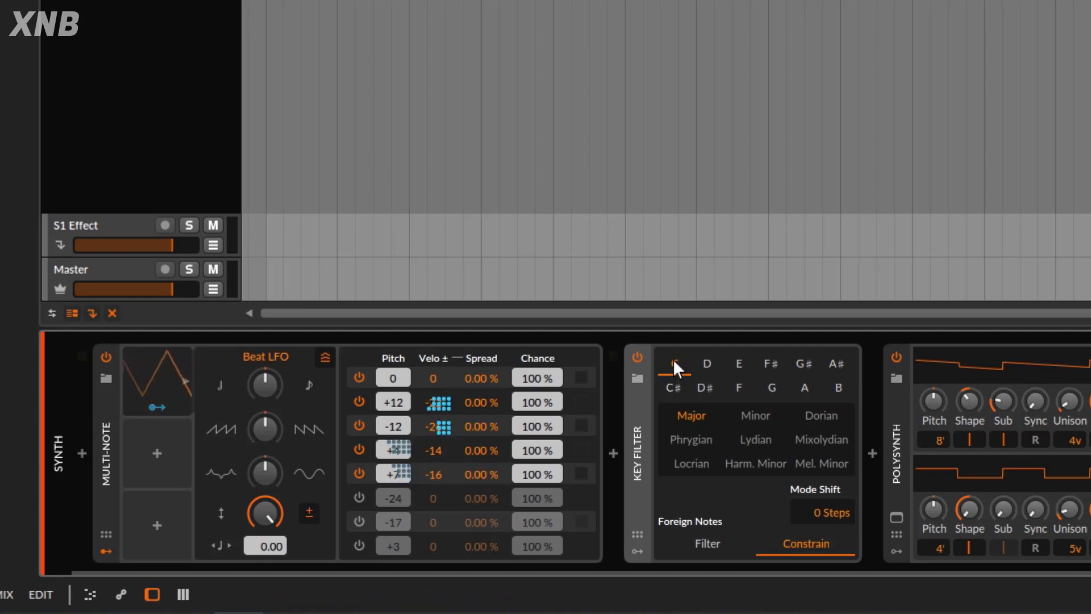
{"action": "left_click", "coordinate": [708, 546]}
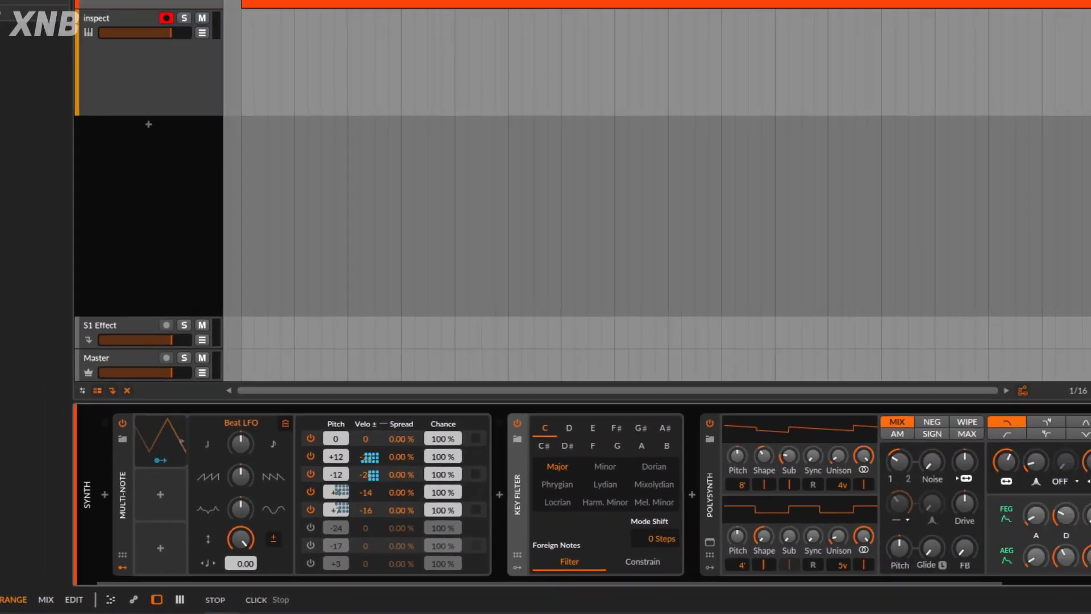
{"action": "key", "text": "space"}
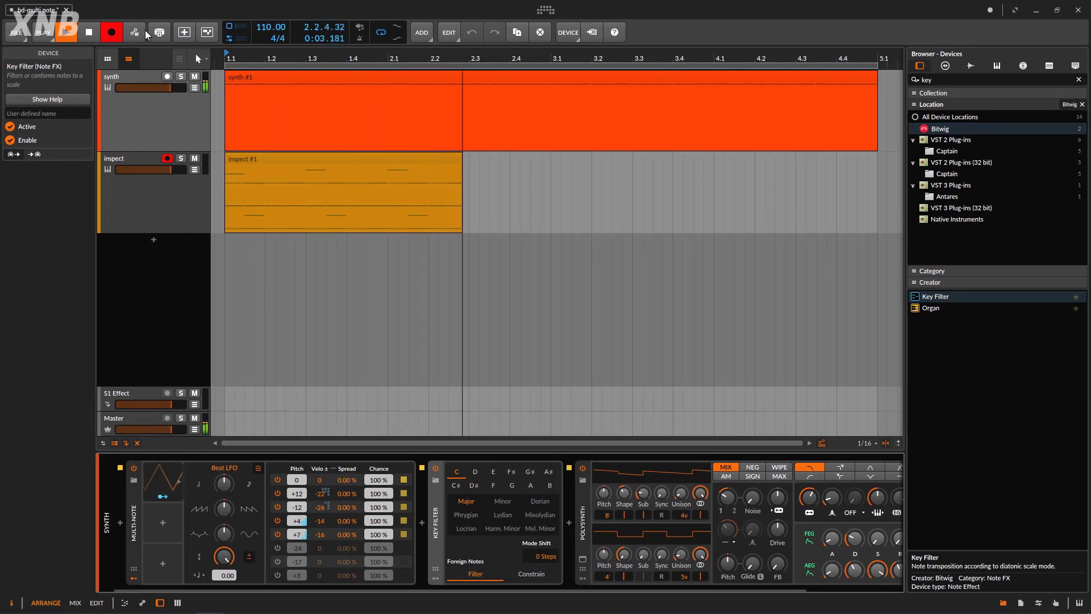
{"action": "left_click", "coordinate": [89, 32]}
Open the inspect clip and examine which notes remain at each pitch across the recording
{"action": "double_click", "coordinate": [441, 166]}
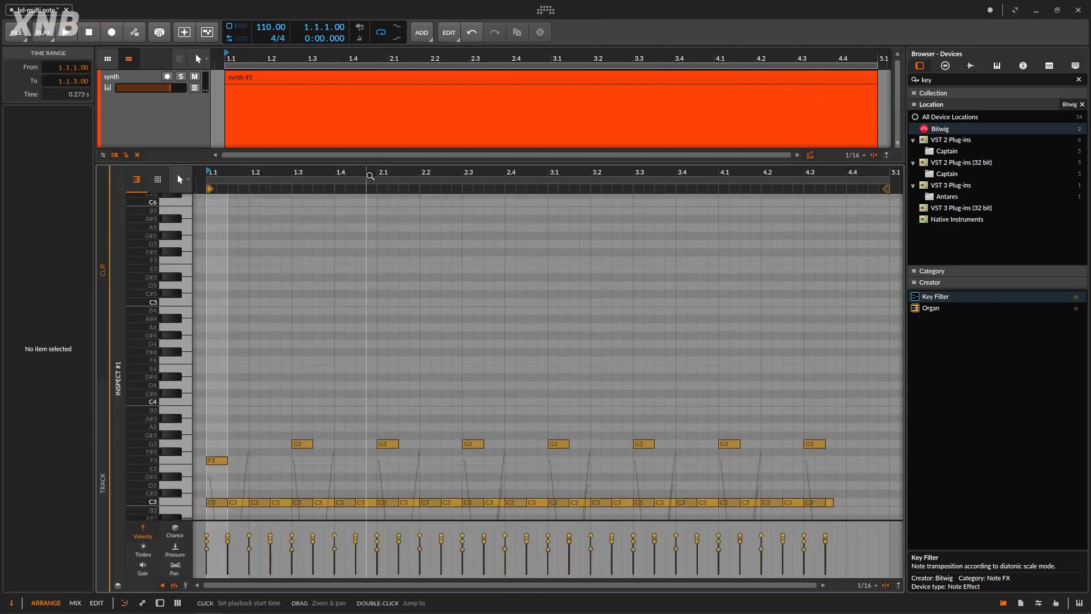
{"action": "scroll", "coordinate": [433, 324], "scroll_direction": "down", "scroll_amount": 5}
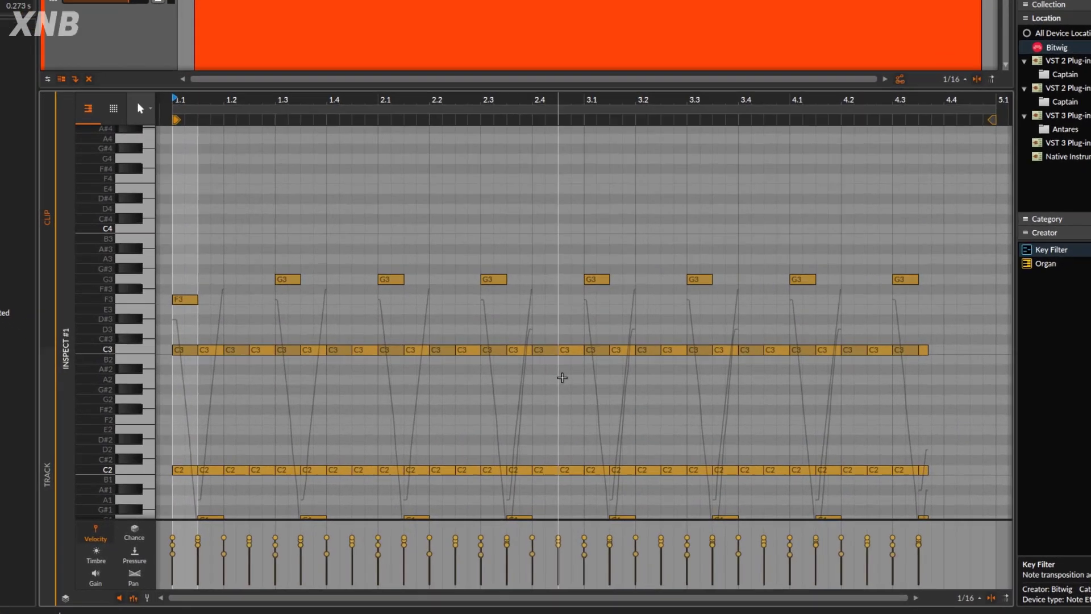
{"action": "scroll", "coordinate": [376, 331], "scroll_direction": "down", "scroll_amount": 6}
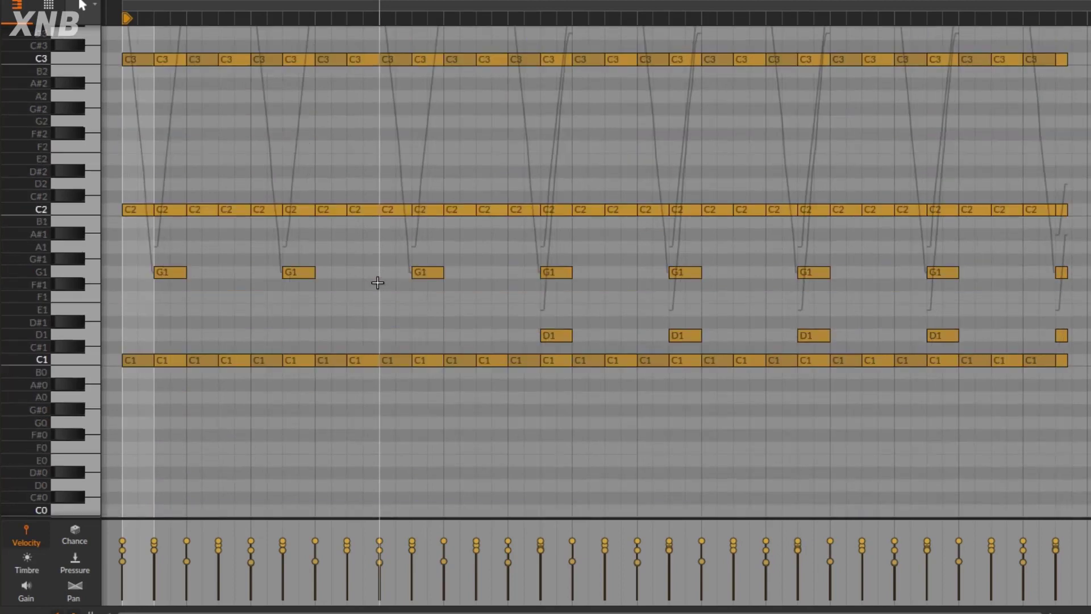
{"action": "scroll", "coordinate": [378, 283], "scroll_direction": "up", "scroll_amount": 4}
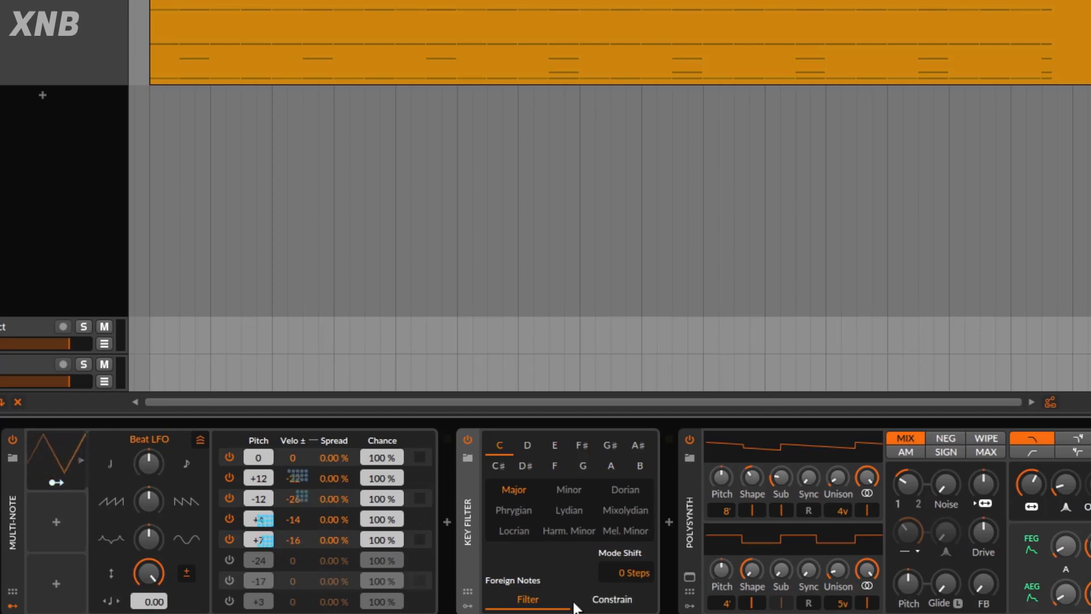
Set Key Filter's Foreign Notes mode to Constrain and record its output onto the empty inspect track
{"action": "left_click", "coordinate": [628, 601]}
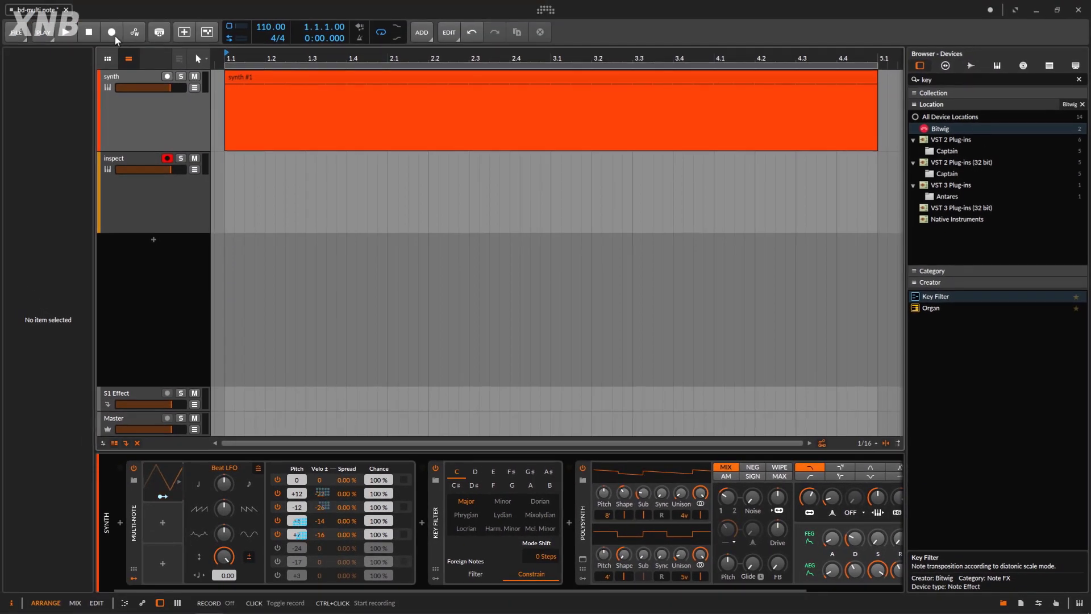
{"action": "left_click", "coordinate": [94, 33]}
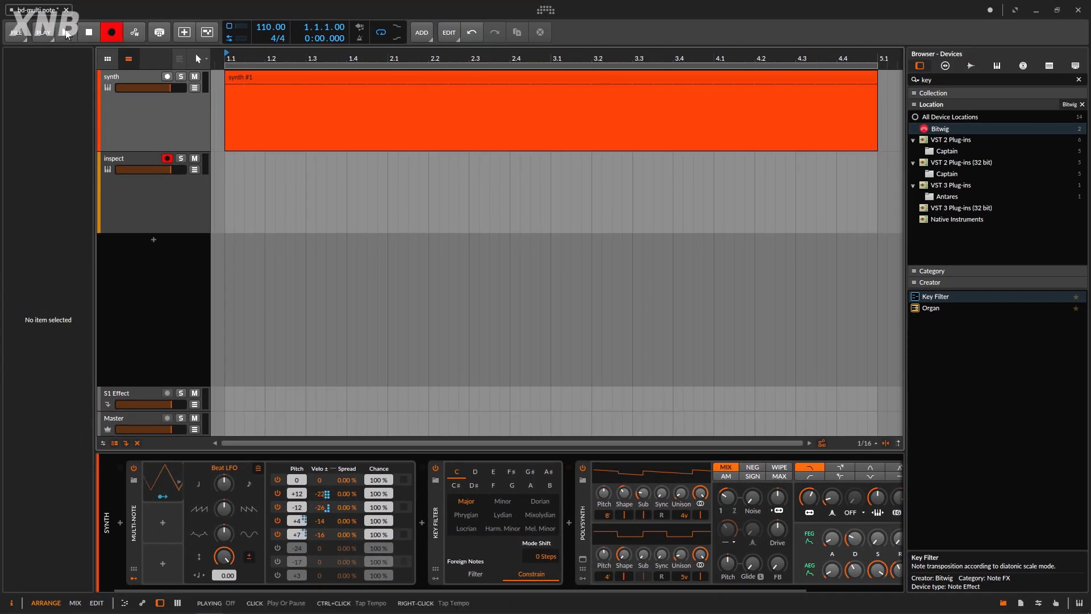
{"action": "left_click", "coordinate": [67, 35]}
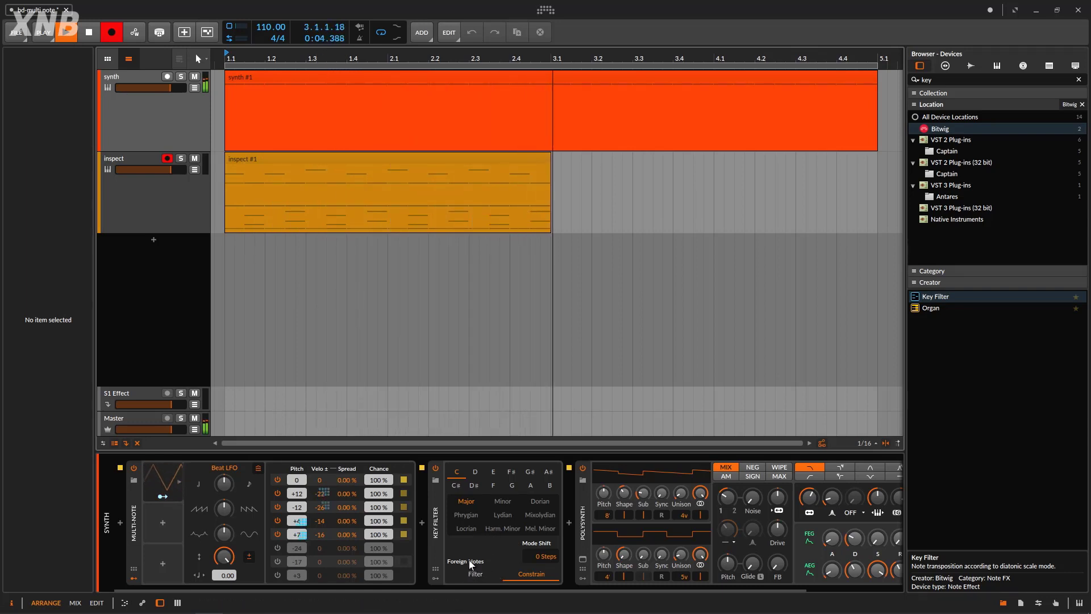
{"action": "left_click", "coordinate": [88, 32]}
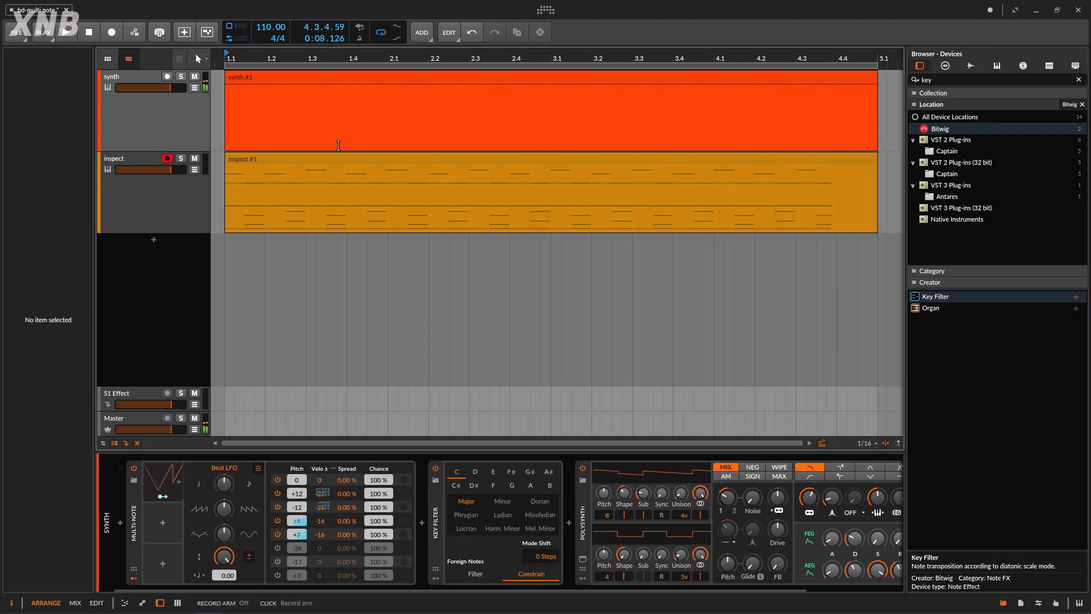
Examine how the constrained notes are distributed in the new inspect clip, then return to the synth track's devices
{"action": "double_click", "coordinate": [438, 159]}
{"action": "scroll", "coordinate": [474, 349], "scroll_direction": "down", "scroll_amount": 5}
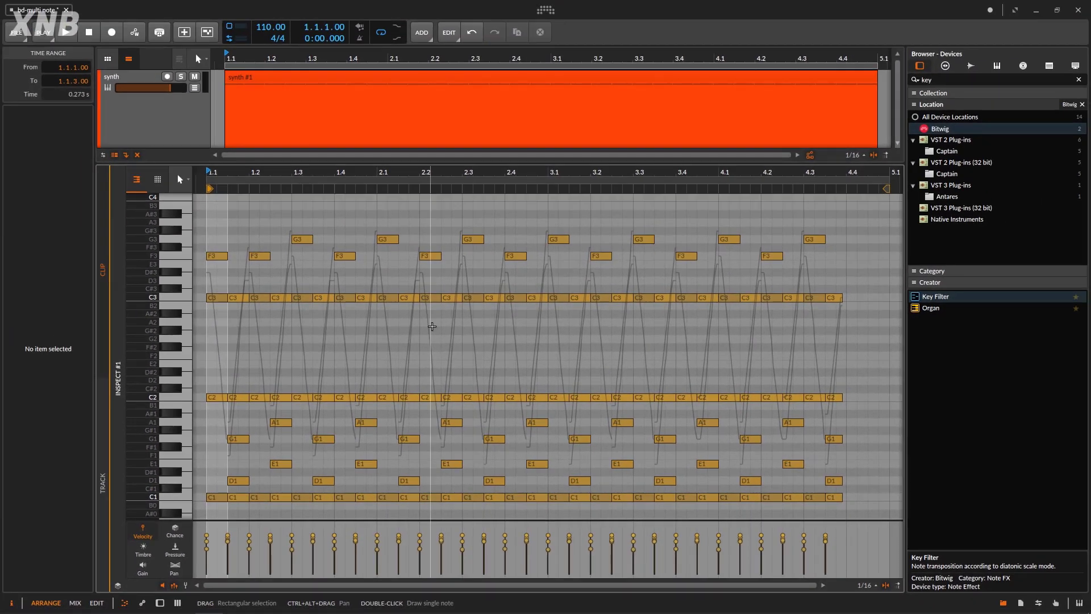
{"action": "left_click", "coordinate": [187, 134]}
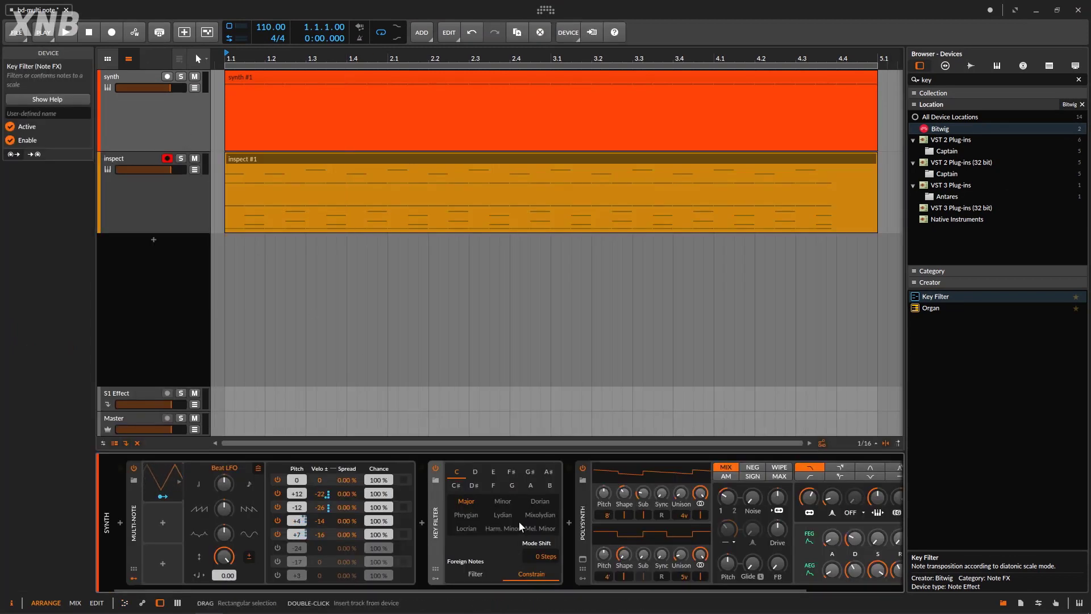